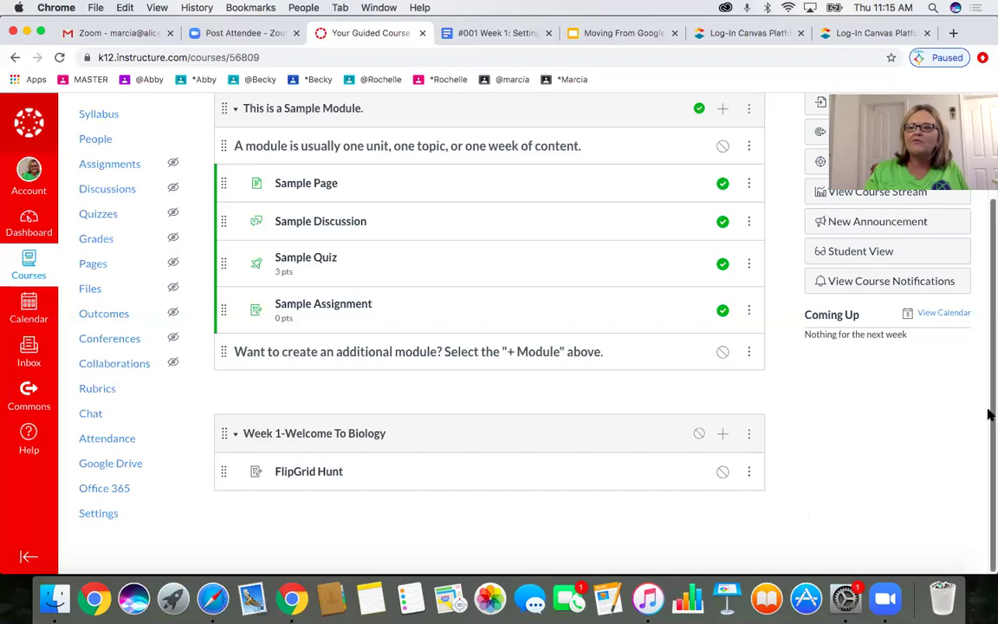
Step: Go to the Dashboard and look over the options in the account menu
{"action": "scroll", "coordinate": [987, 414], "scroll_direction": "up", "scroll_amount": 3}
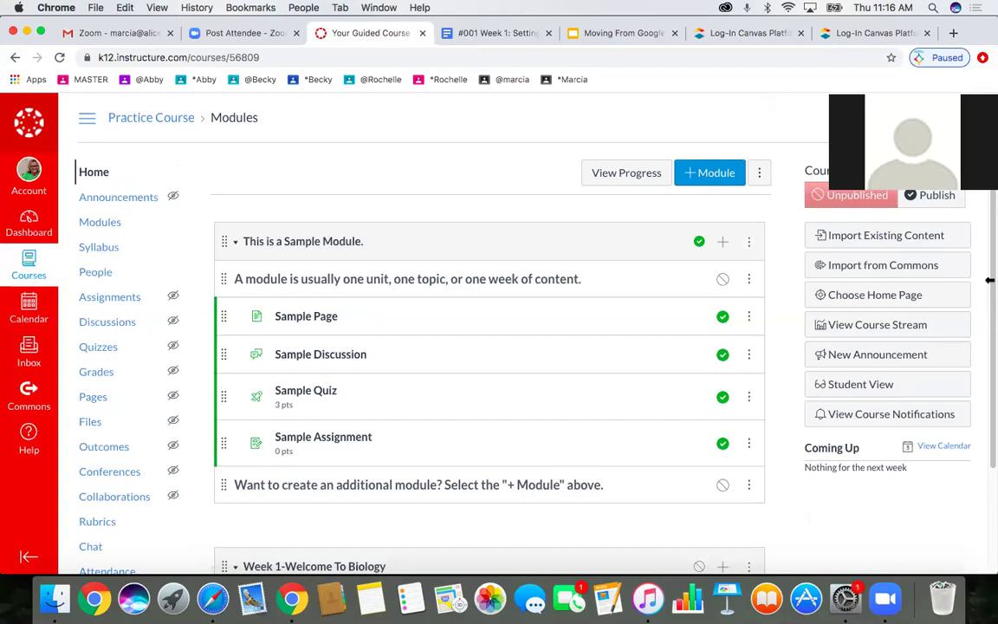
{"action": "left_click", "coordinate": [26, 174]}
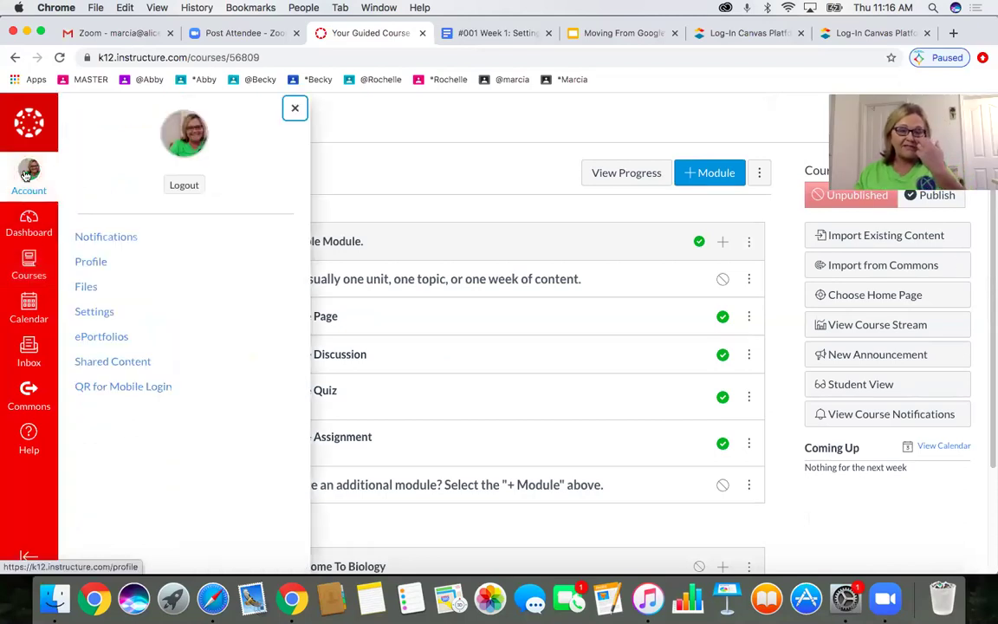
{"action": "left_click", "coordinate": [295, 108]}
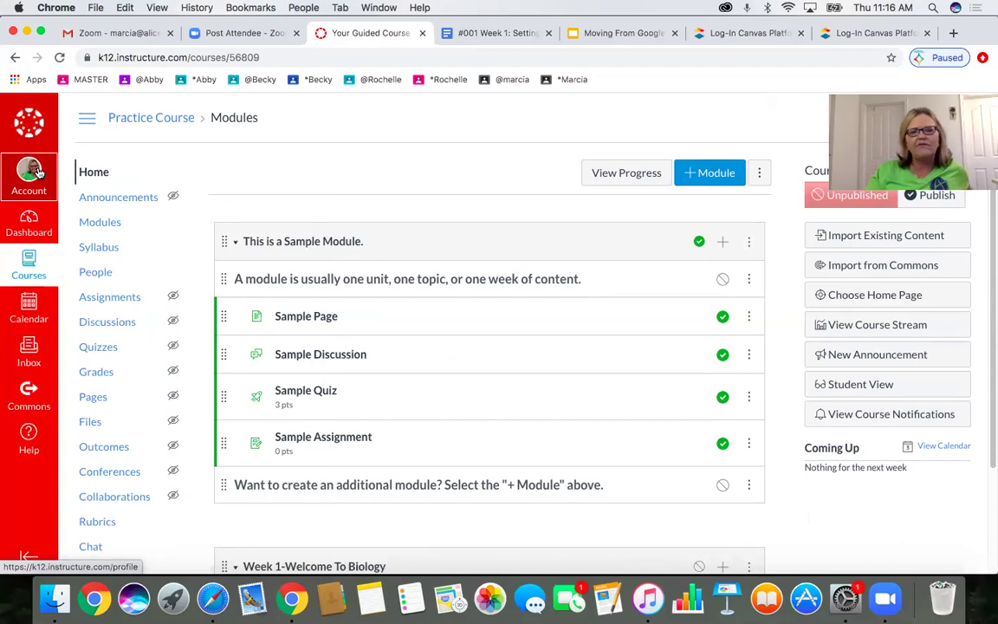
{"action": "left_click", "coordinate": [32, 221]}
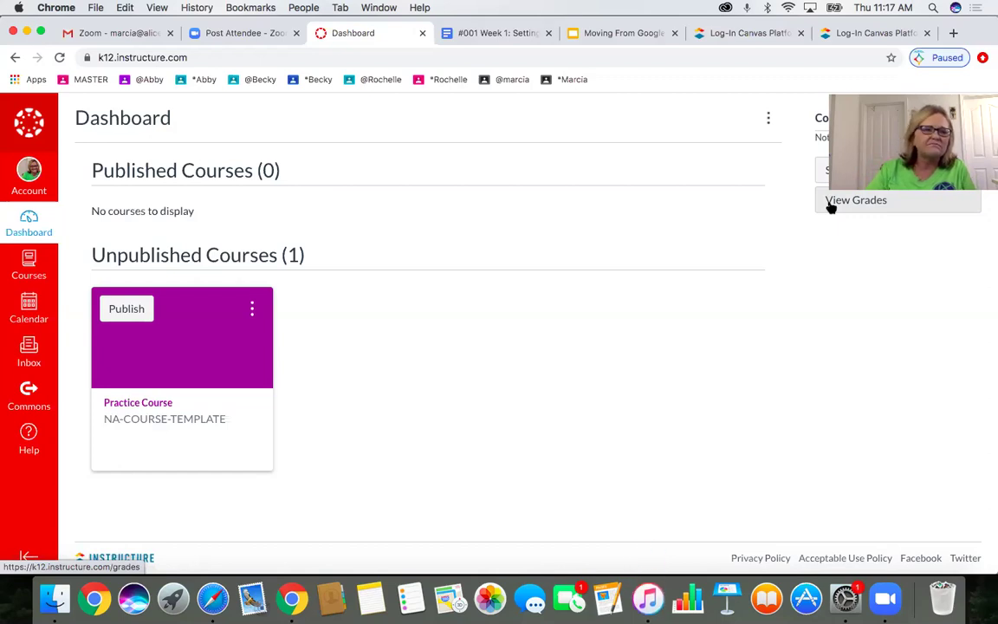
{"action": "left_click", "coordinate": [26, 176]}
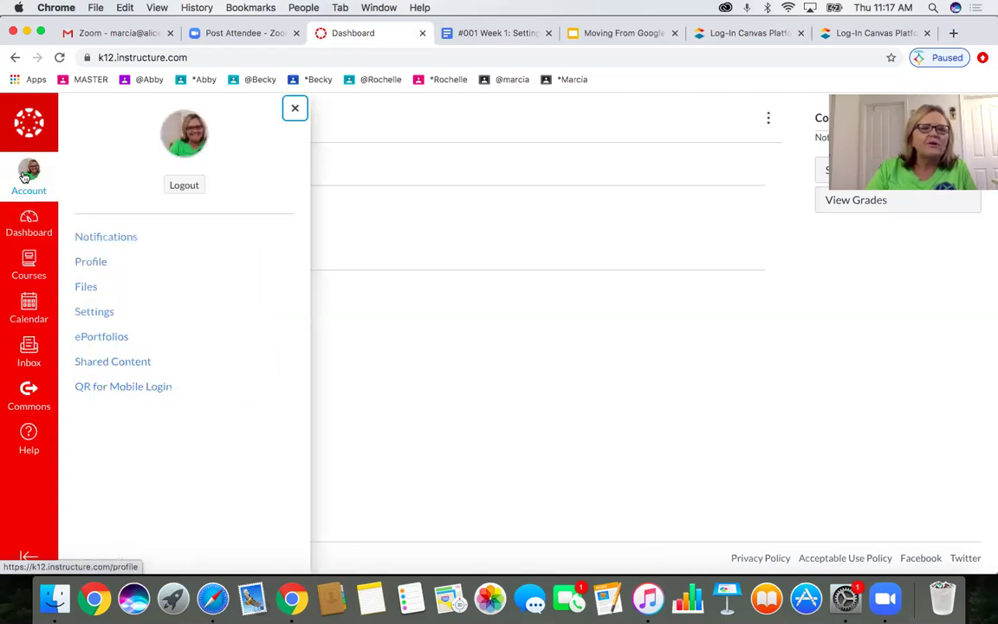
{"action": "left_click", "coordinate": [295, 111]}
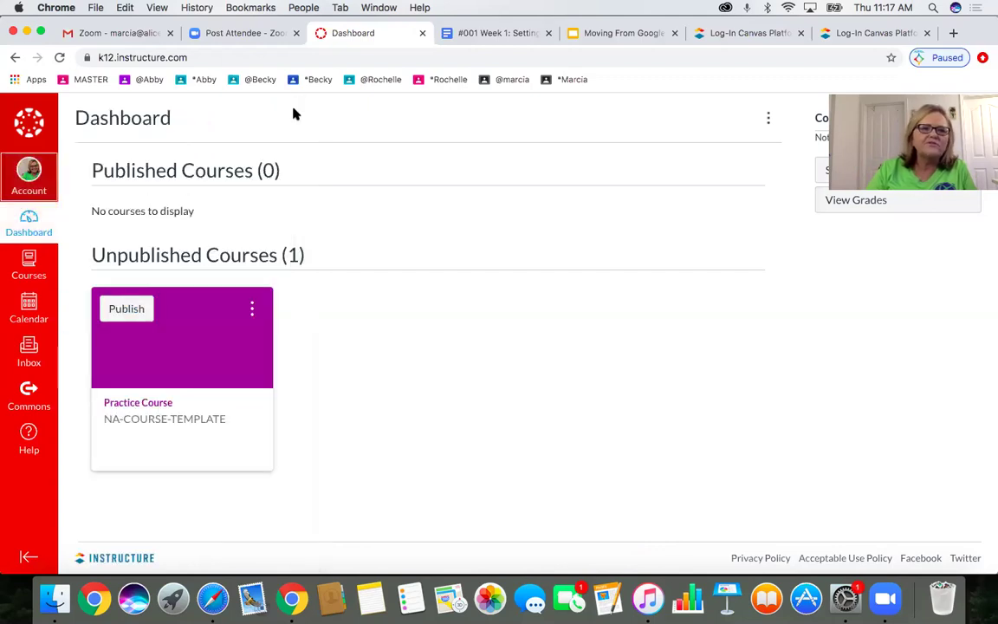
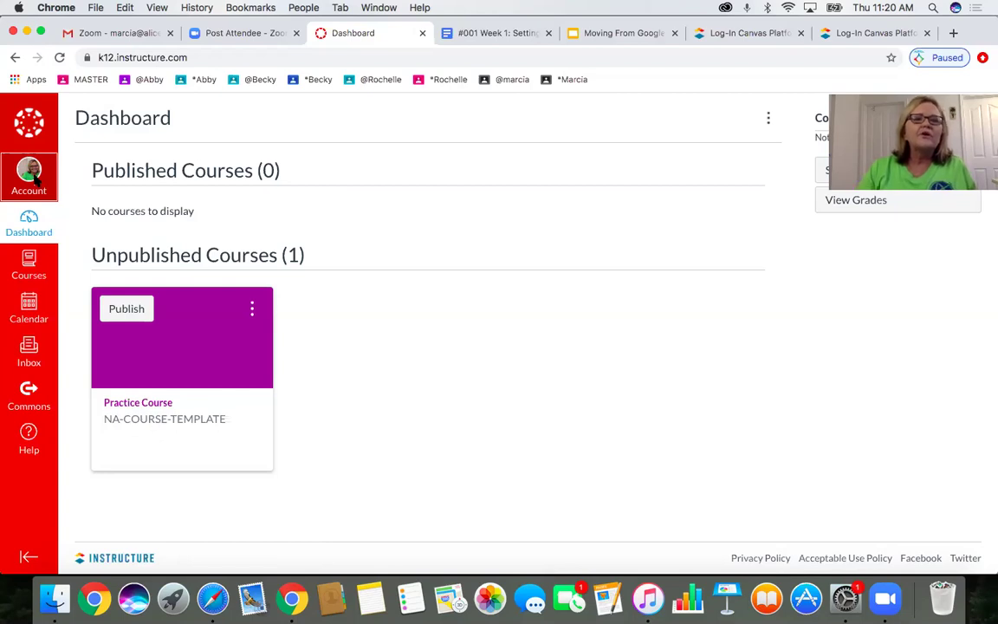
Step: Open the account's user profile and replace the profile picture with a new webcam photo, allowing camera access
{"action": "left_click", "coordinate": [33, 176]}
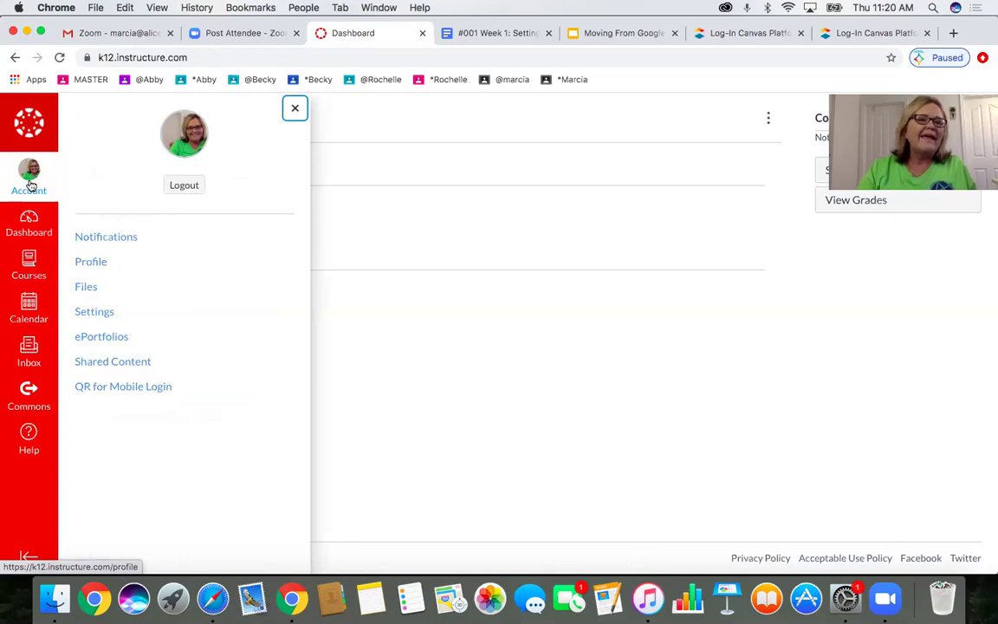
{"action": "left_click", "coordinate": [88, 262]}
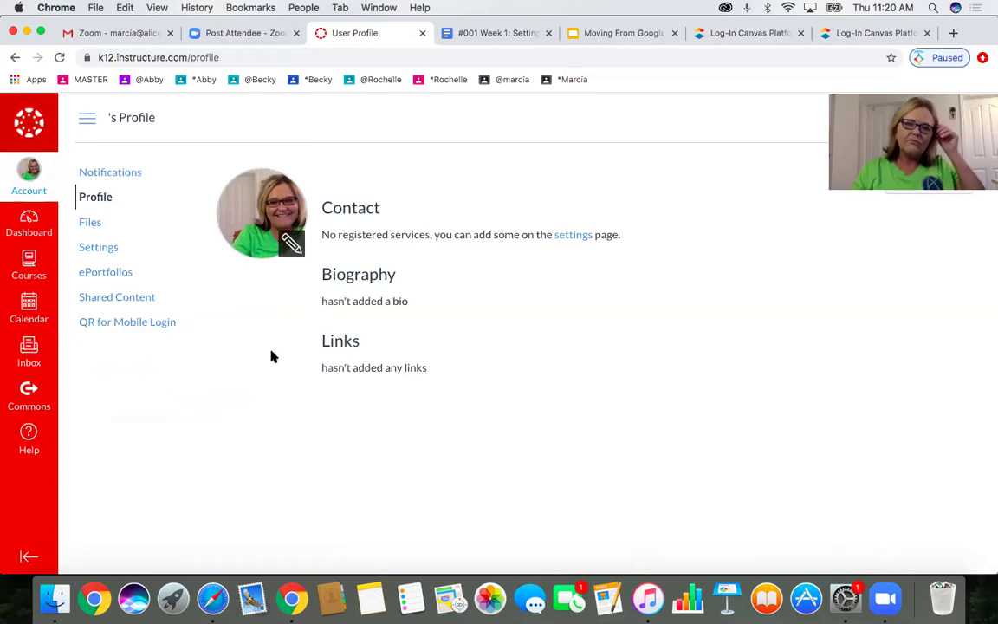
{"action": "left_click", "coordinate": [291, 244]}
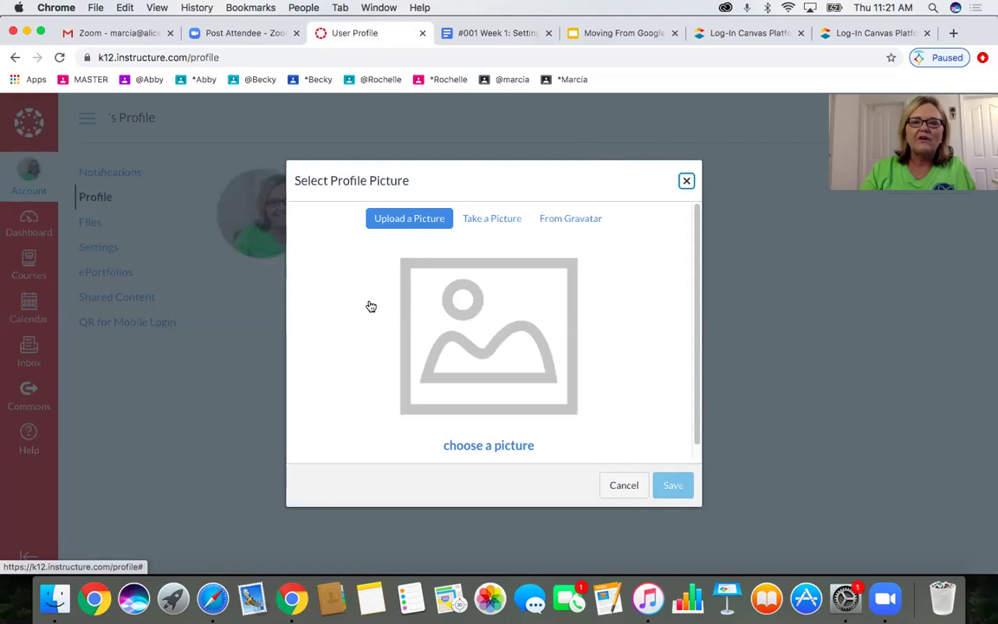
{"action": "left_click", "coordinate": [486, 219]}
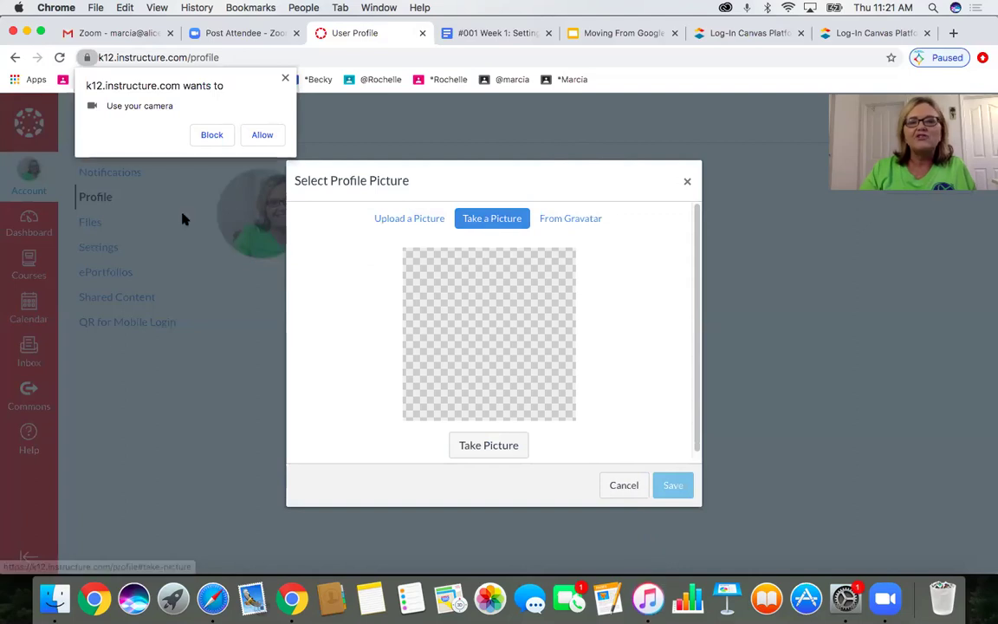
{"action": "left_click", "coordinate": [258, 136]}
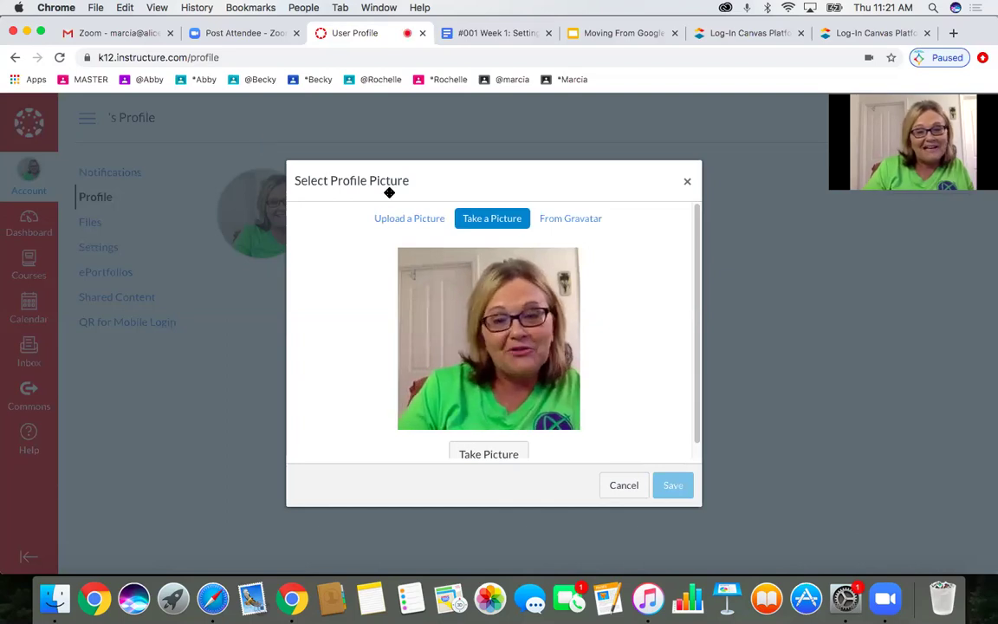
{"action": "left_click", "coordinate": [499, 220]}
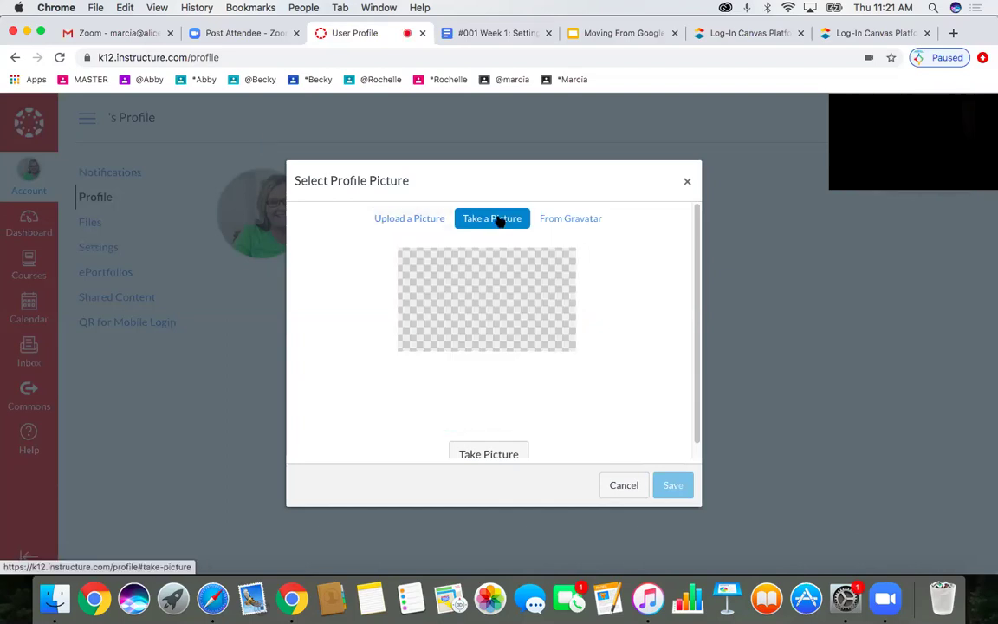
{"action": "left_click", "coordinate": [490, 453]}
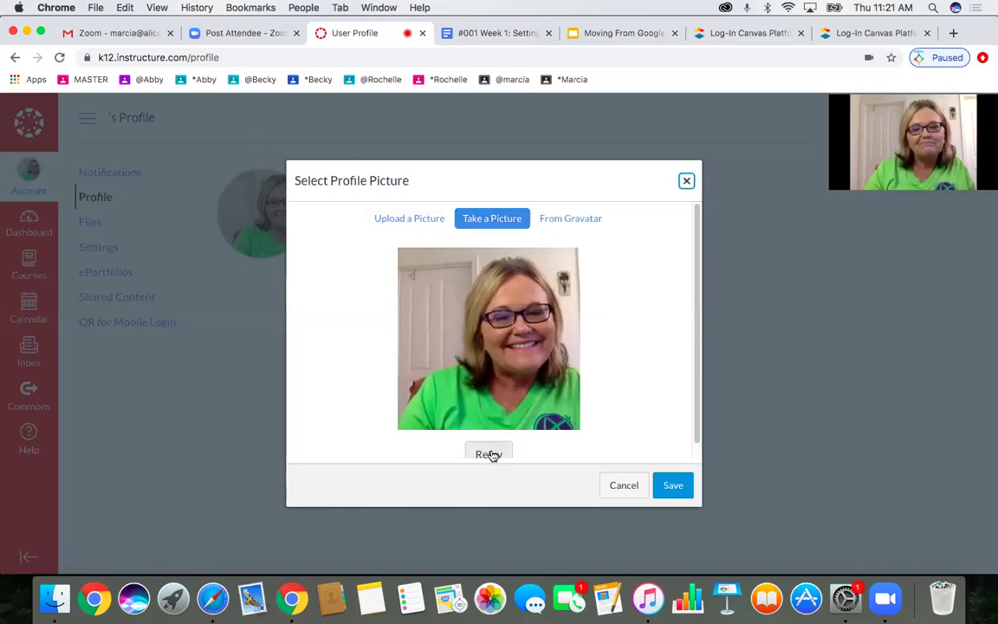
{"action": "left_click", "coordinate": [665, 486]}
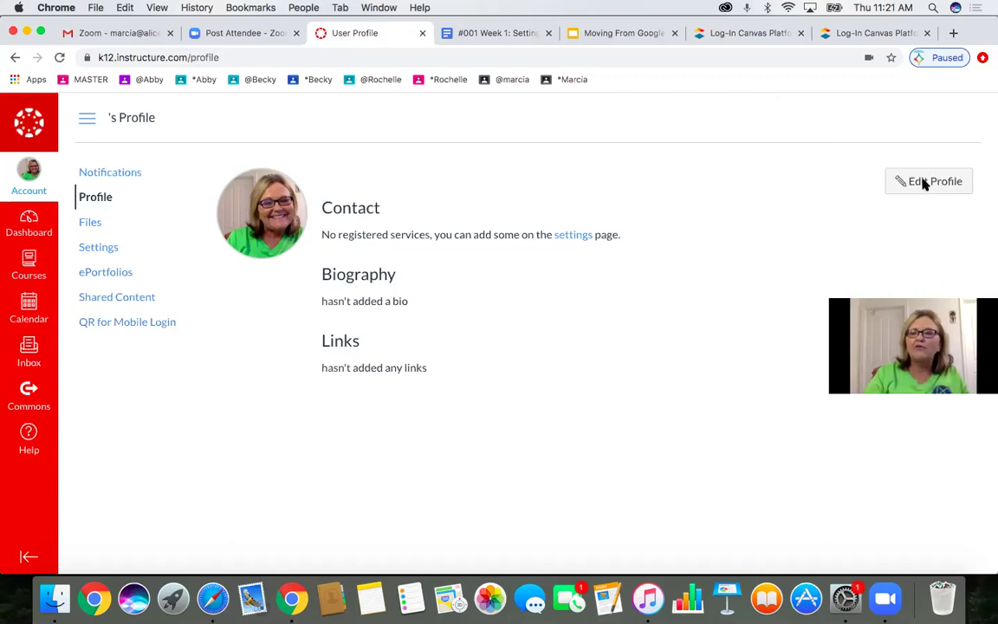
Step: Start editing the profile and enter the teacher's courtesy title and last name as the name
{"action": "left_click", "coordinate": [924, 183]}
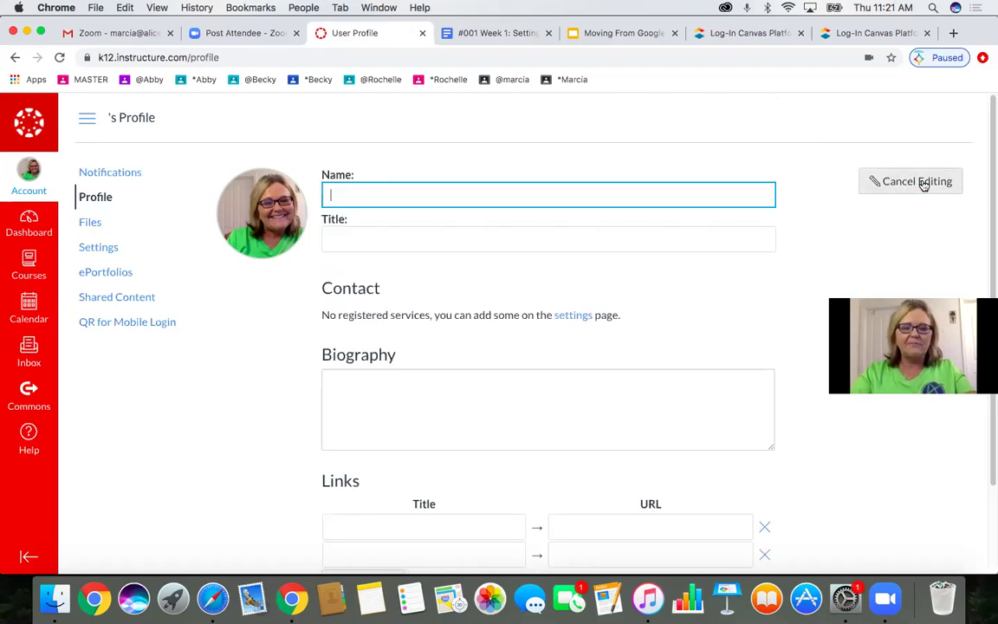
{"action": "type", "text": "Marcia"}
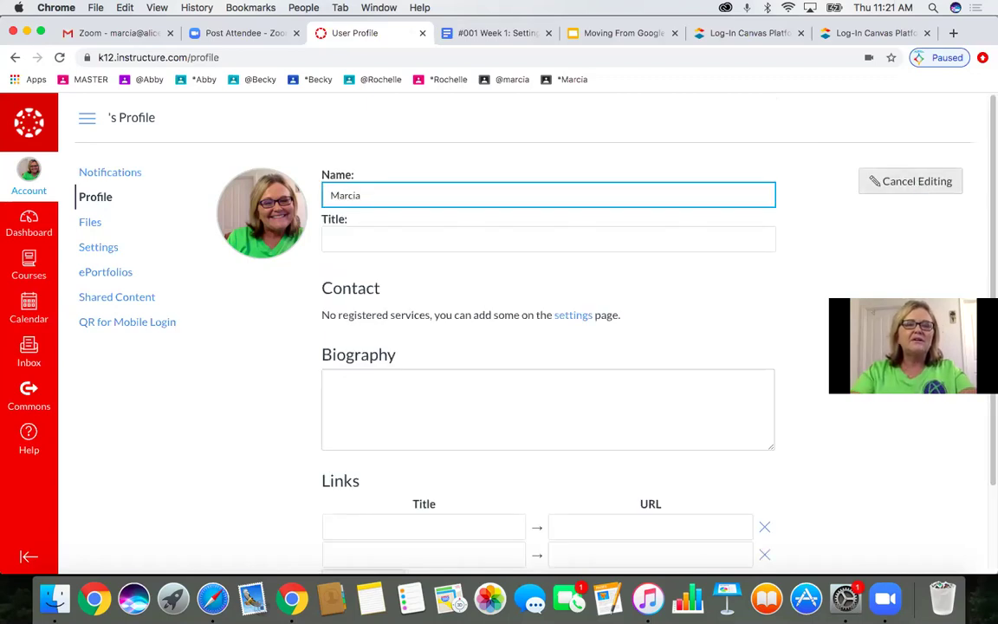
{"action": "key", "text": "BackSpace"}
{"action": "key", "text": "BackSpace"}
{"action": "key", "text": "BackSpace"}
{"action": "type", "text": "rs. "}
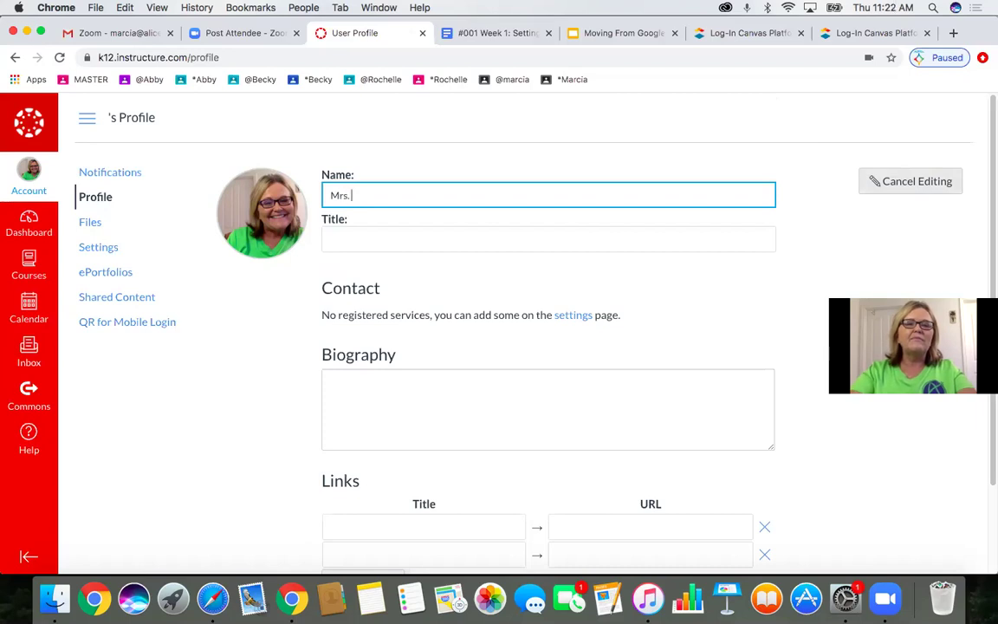
{"action": "type", "text": "Carrillo"}
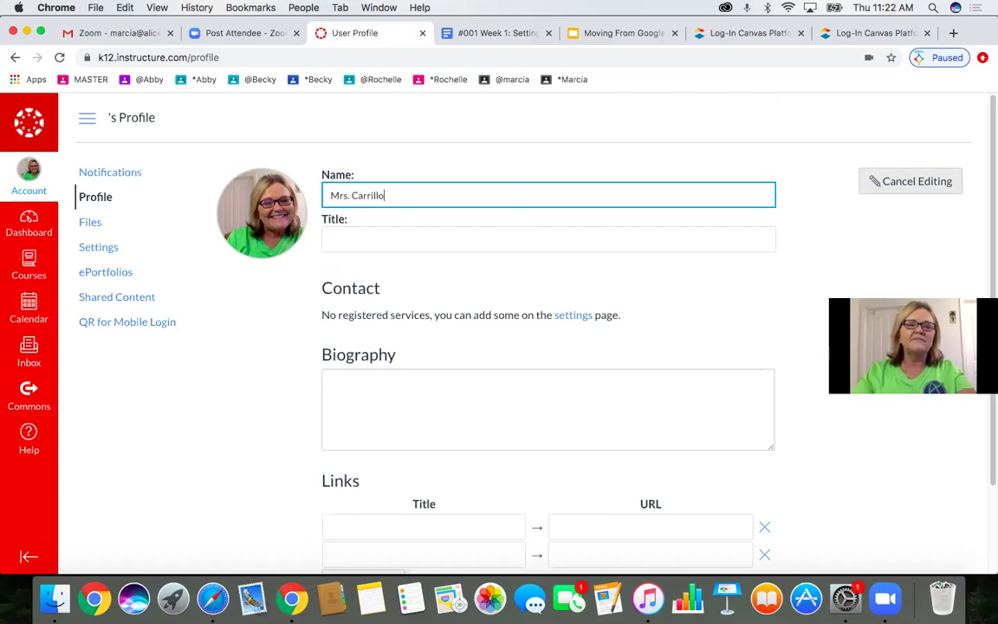
Step: Set the profile title to "Biology Instructor" and save the profile
{"action": "left_click", "coordinate": [377, 234]}
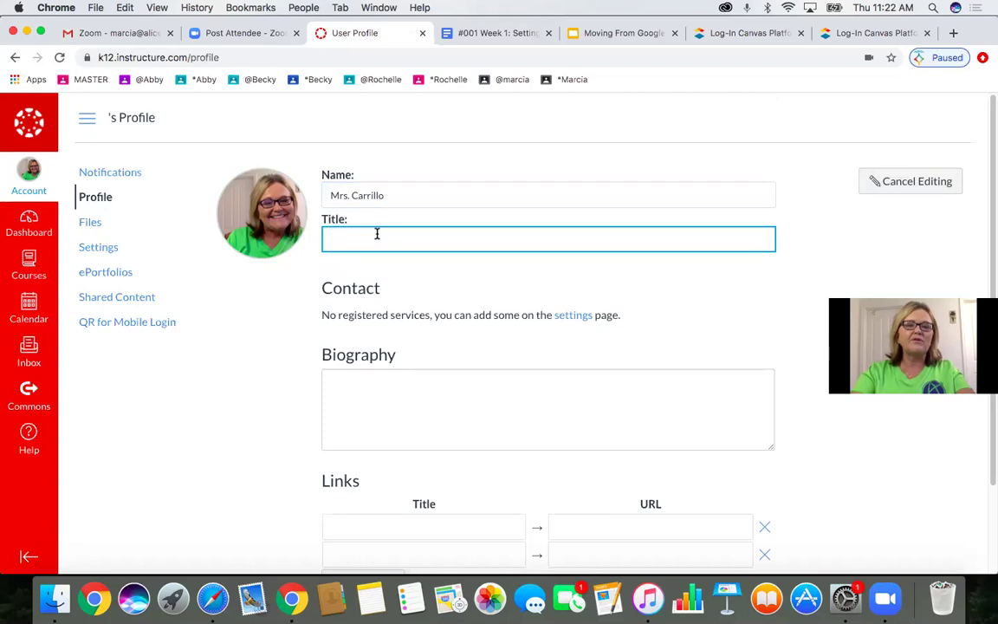
{"action": "type", "text": "Biology"}
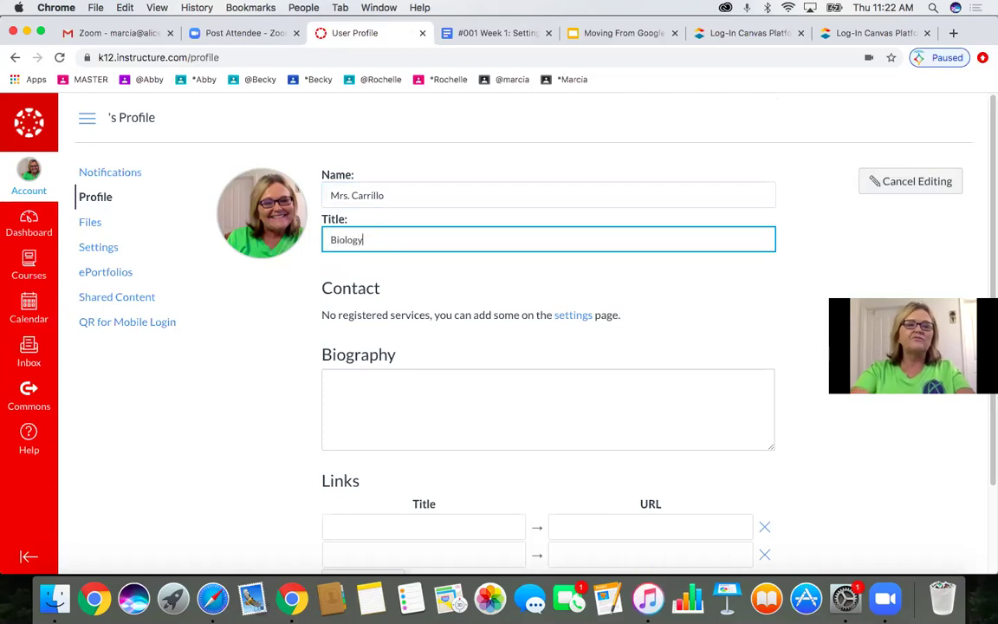
{"action": "type", "text": " Instructor"}
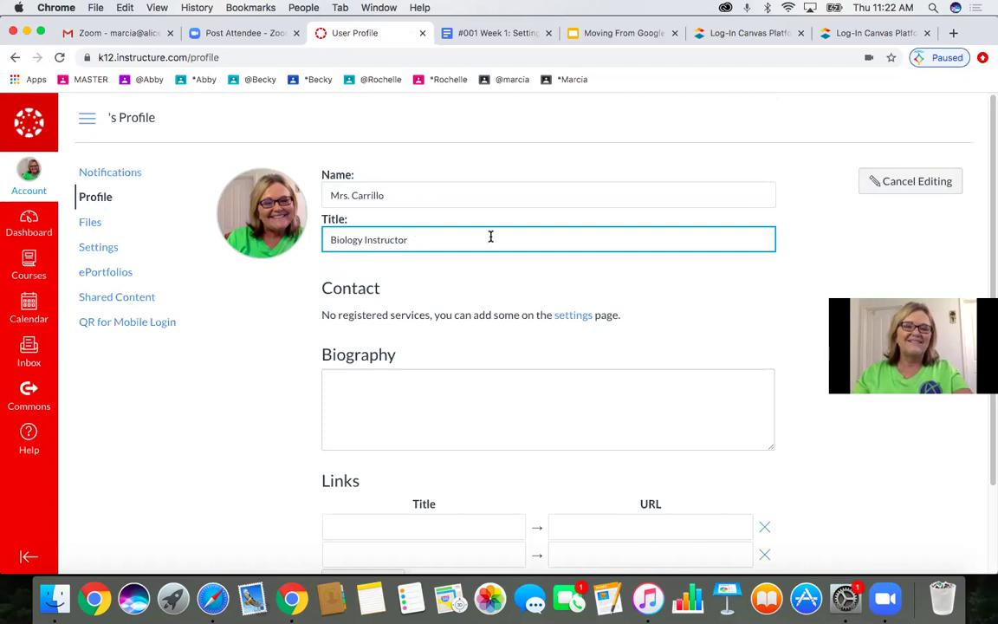
{"action": "left_click", "coordinate": [371, 406]}
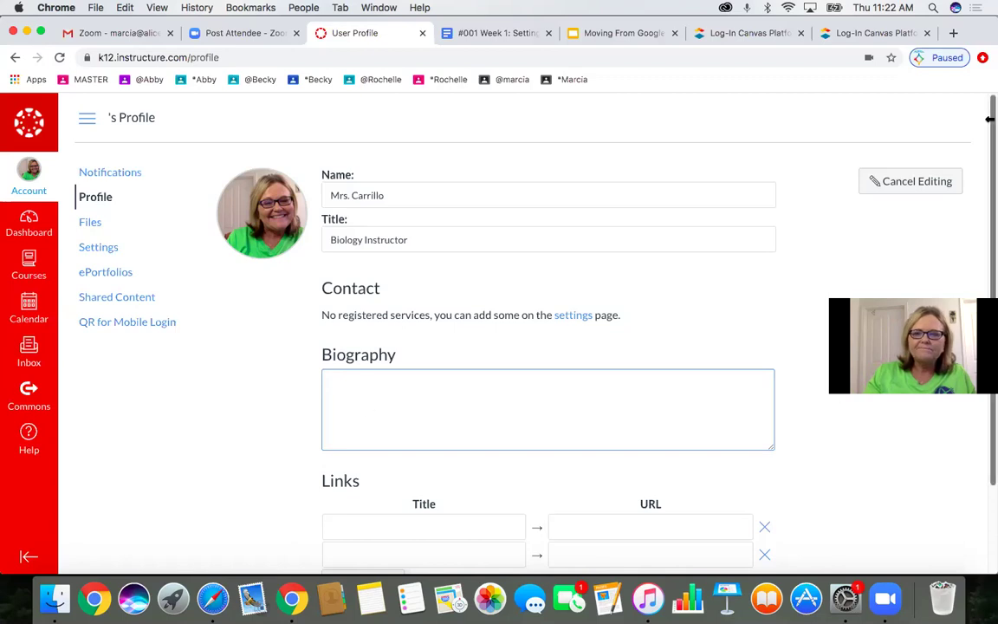
{"action": "scroll", "coordinate": [990, 181], "scroll_direction": "down", "scroll_amount": 1}
{"action": "scroll", "coordinate": [990, 234], "scroll_direction": "down", "scroll_amount": 2}
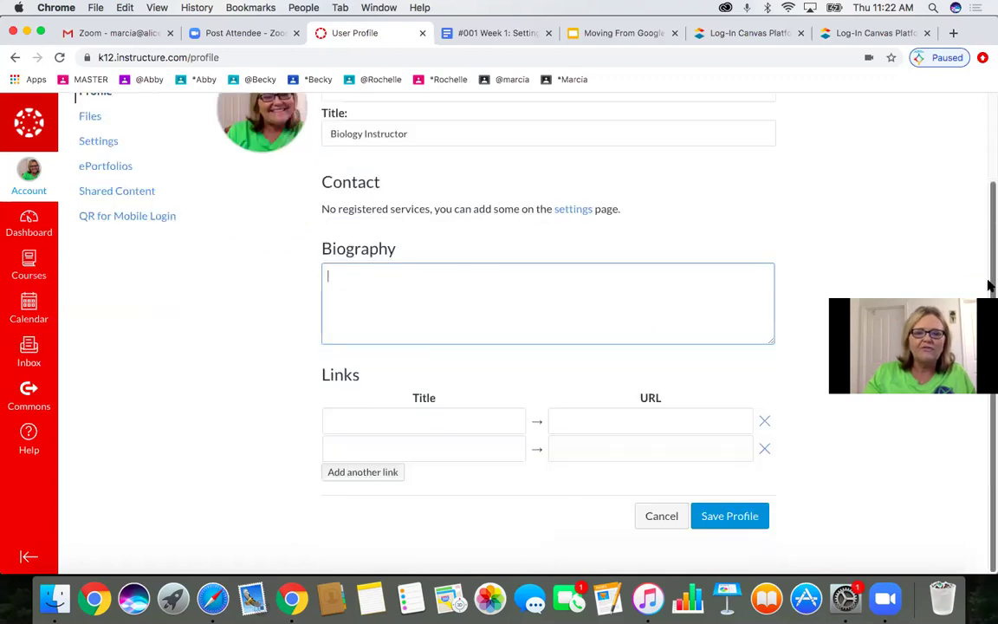
{"action": "left_click", "coordinate": [734, 517]}
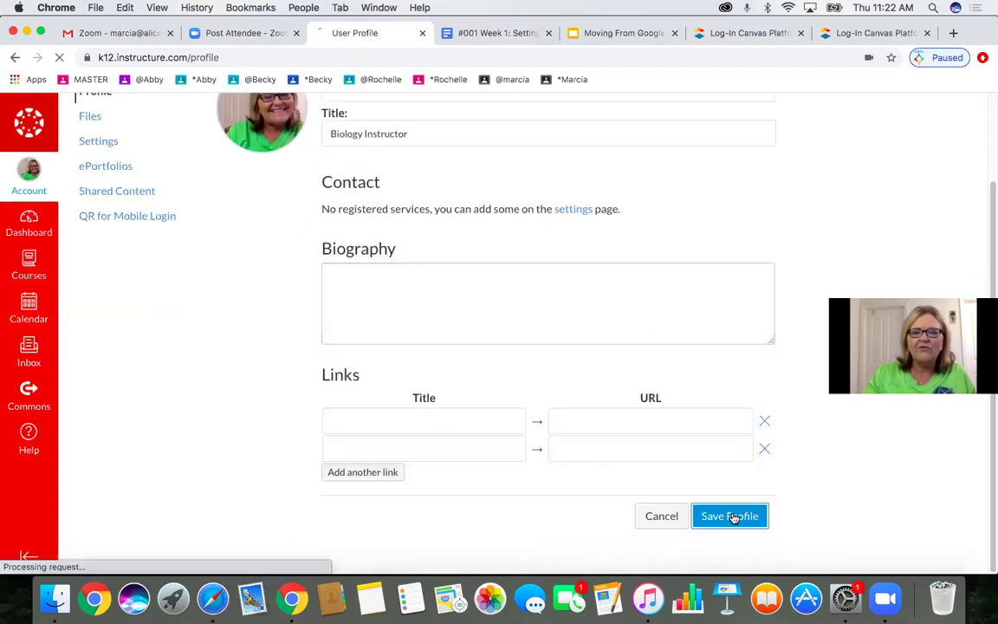
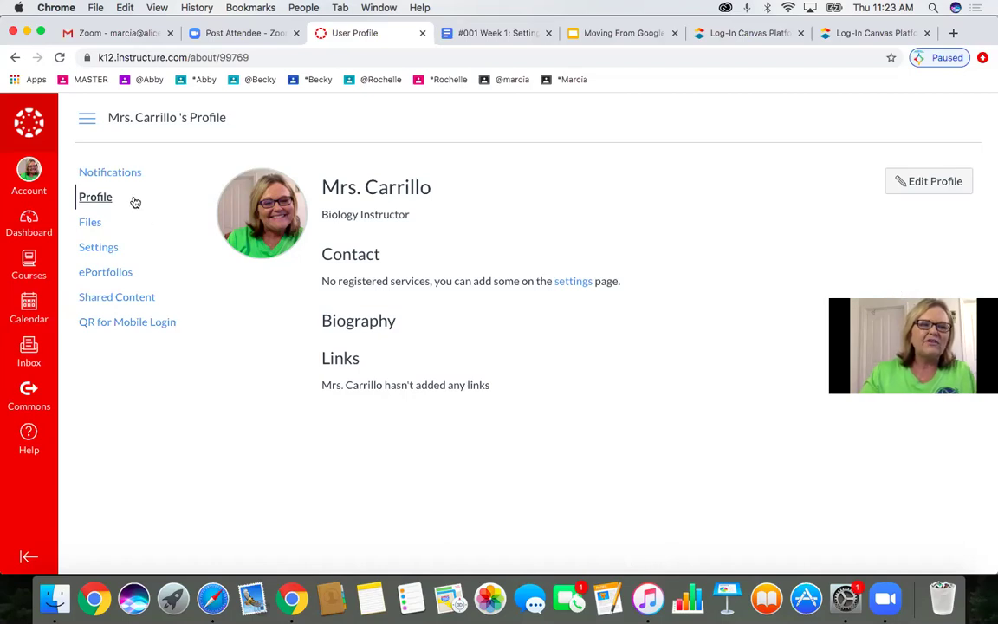
Step: View the account's personal files and folders, and return to the profile page
{"action": "left_click", "coordinate": [87, 226]}
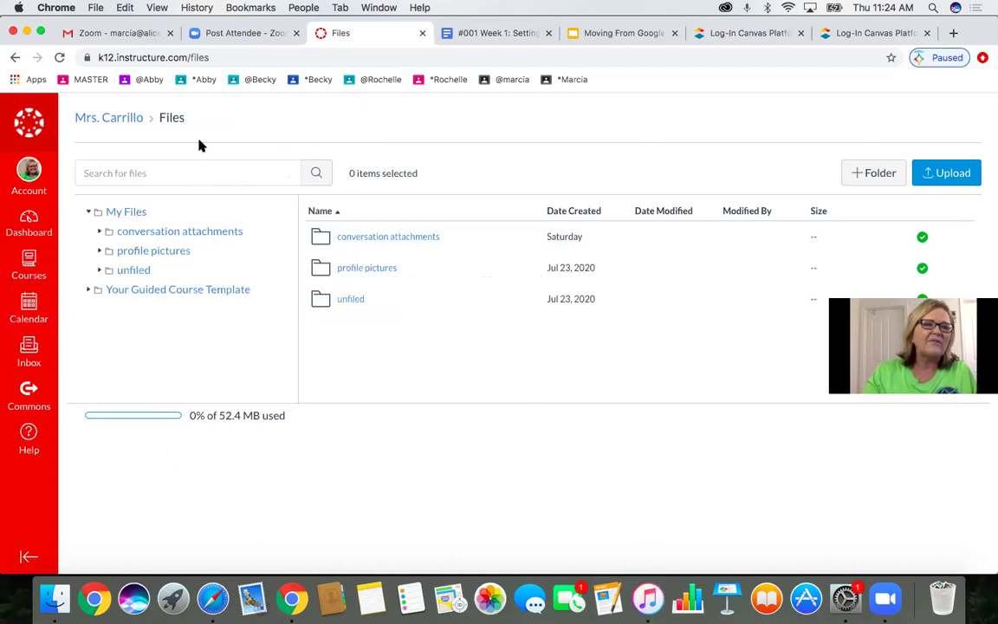
{"action": "left_click", "coordinate": [170, 121]}
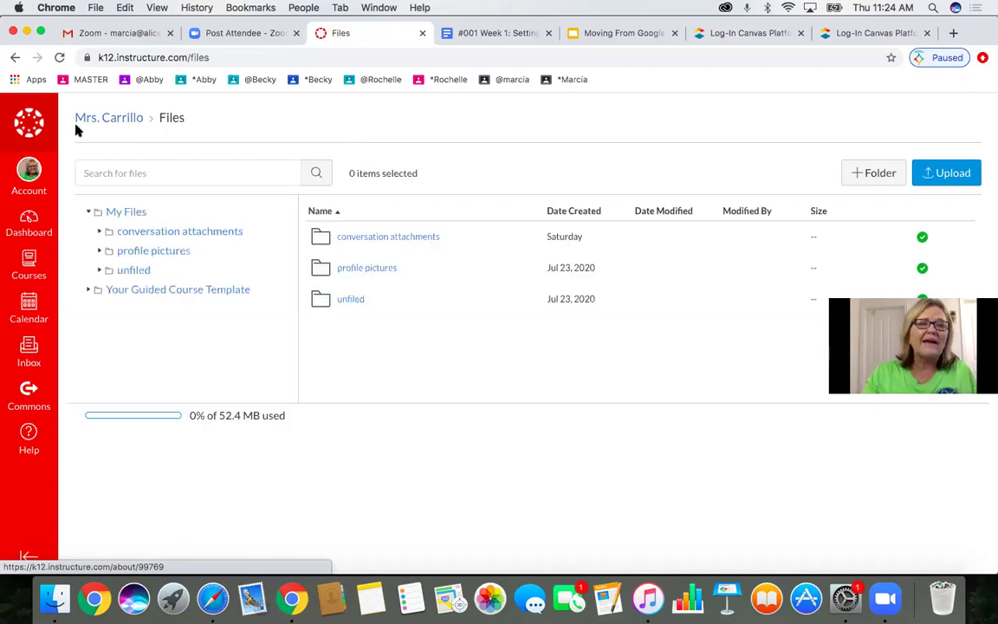
{"action": "left_click", "coordinate": [115, 120]}
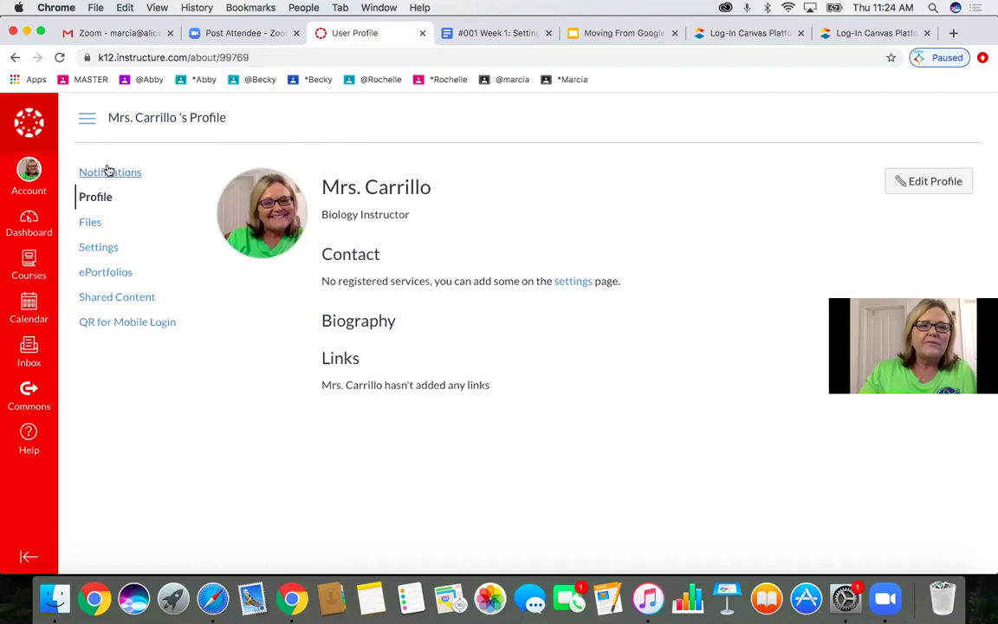
Step: Open the account settings, view the editable name, language and time zone fields, and submit the settings form
{"action": "left_click", "coordinate": [89, 251]}
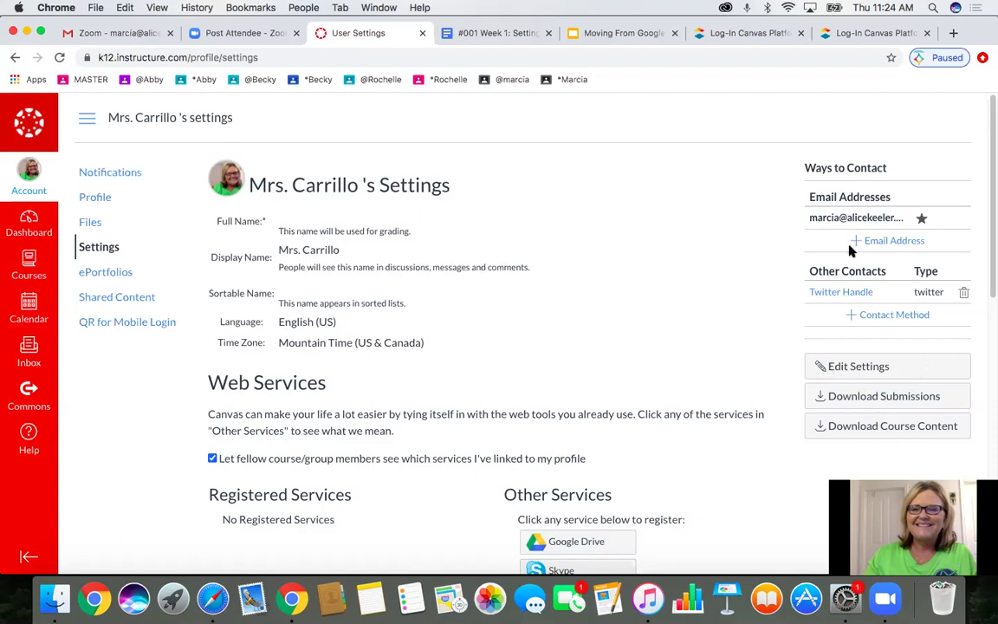
{"action": "left_click", "coordinate": [825, 368]}
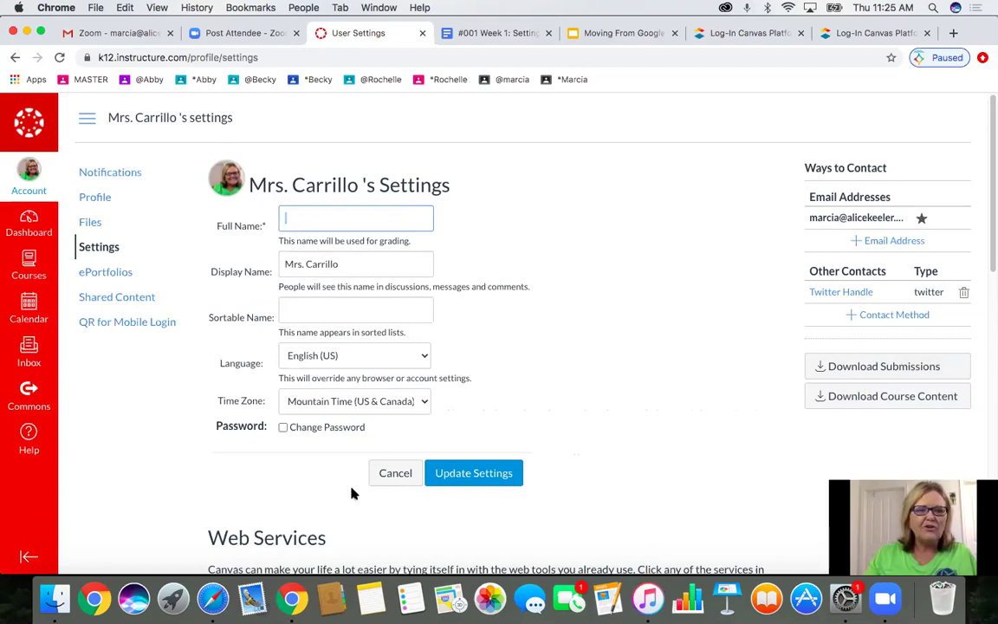
{"action": "left_click", "coordinate": [485, 477]}
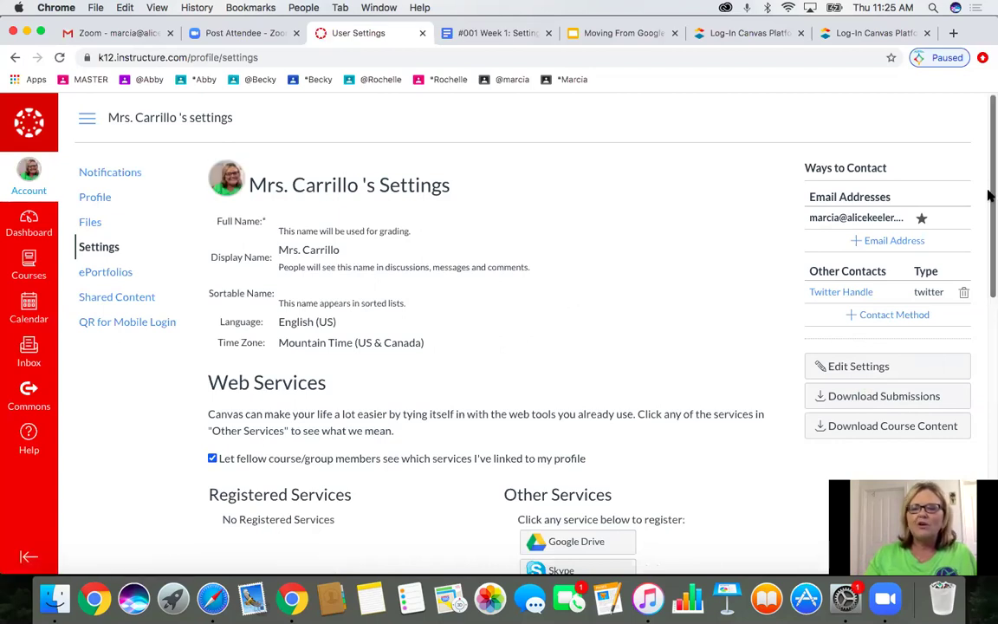
Step: Review the Web Services, Approved Integrations and Feature Options sections of the account settings
{"action": "left_click_drag", "start_coordinate": [987, 178], "coordinate": [988, 241]}
{"action": "scroll", "coordinate": [988, 334], "scroll_direction": "down", "scroll_amount": 5}
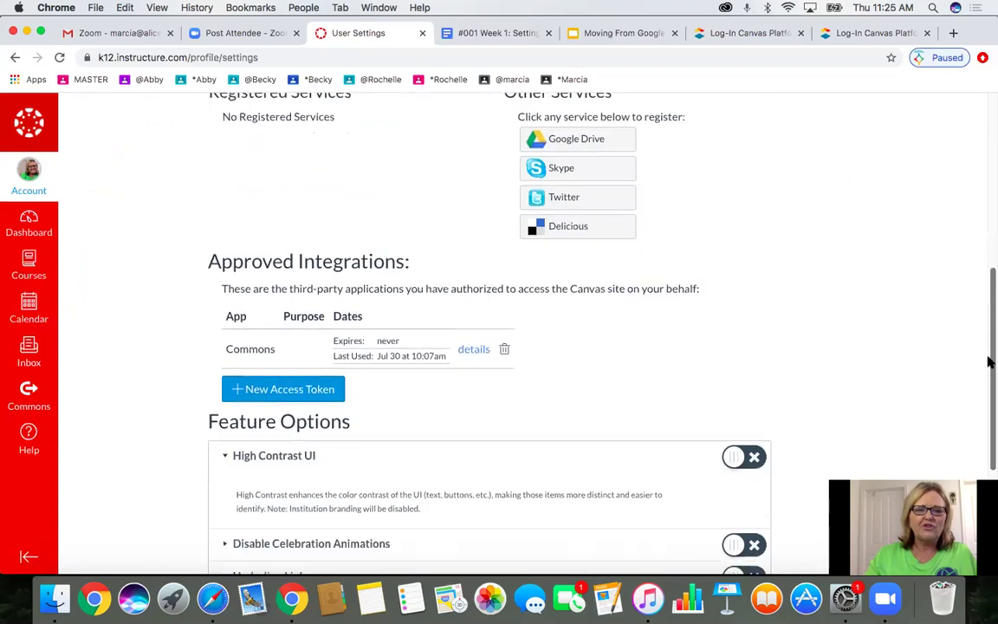
{"action": "left_click_drag", "start_coordinate": [988, 401], "coordinate": [988, 200]}
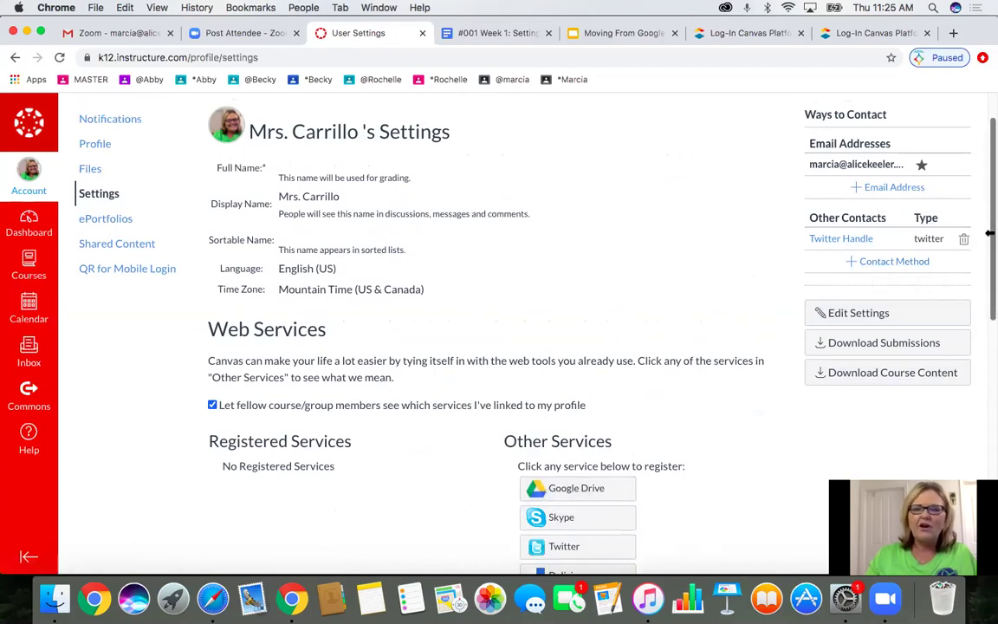
{"action": "left_click_drag", "start_coordinate": [990, 177], "coordinate": [989, 262]}
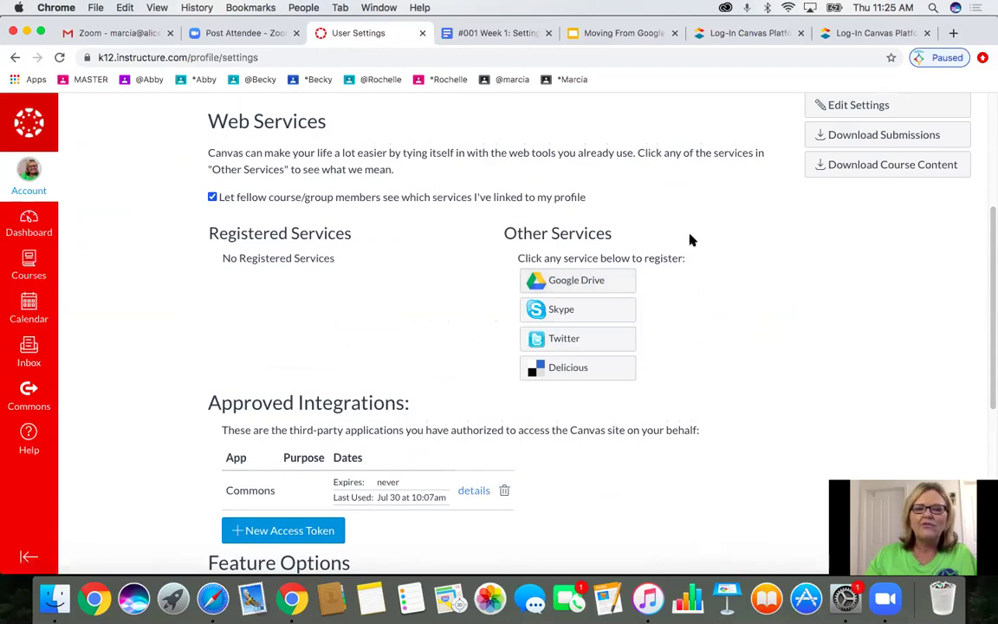
Step: Register Google Drive as a web service, choosing the teacher's Google account and allowing Canvas access to its Drive files
{"action": "left_click", "coordinate": [574, 281]}
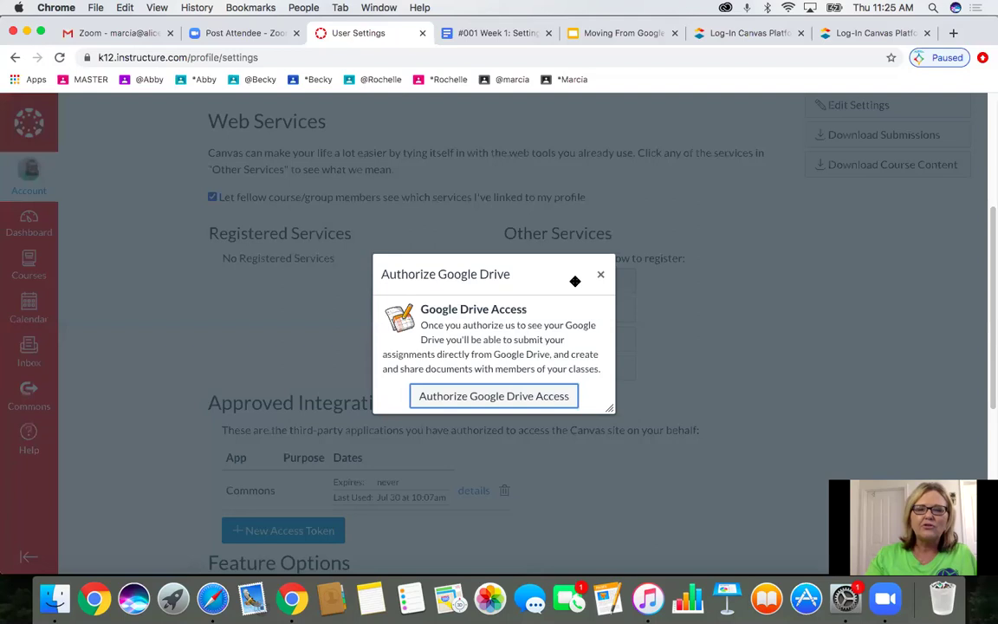
{"action": "left_click", "coordinate": [505, 399]}
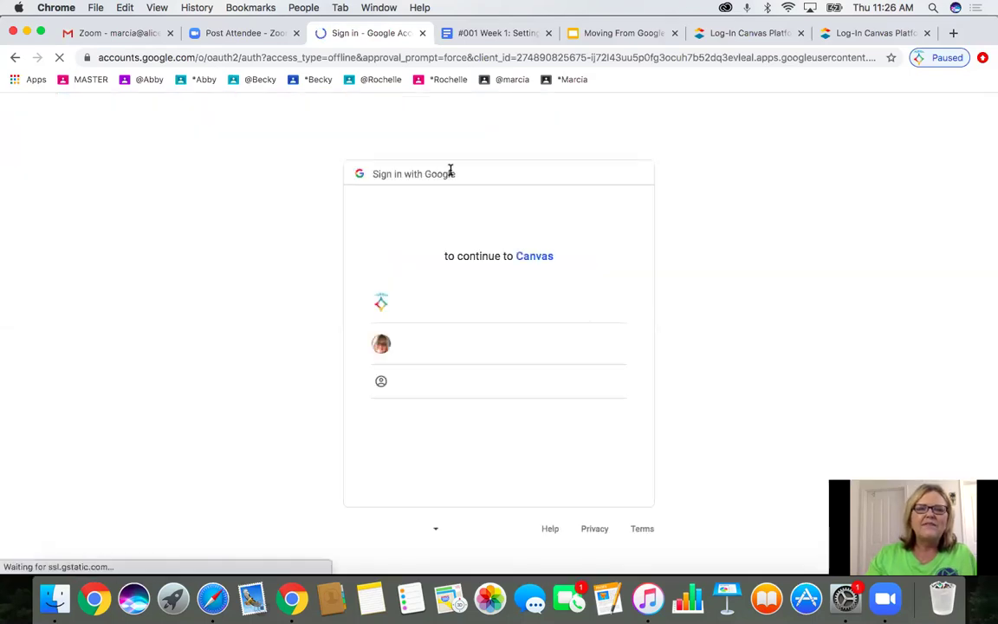
{"action": "left_click", "coordinate": [430, 340]}
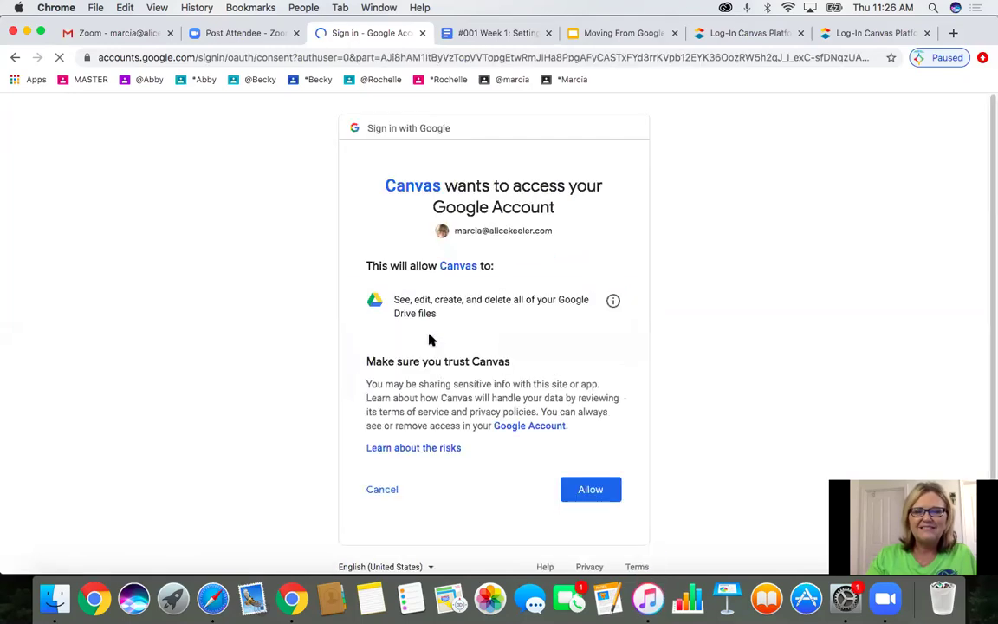
{"action": "left_click", "coordinate": [593, 490]}
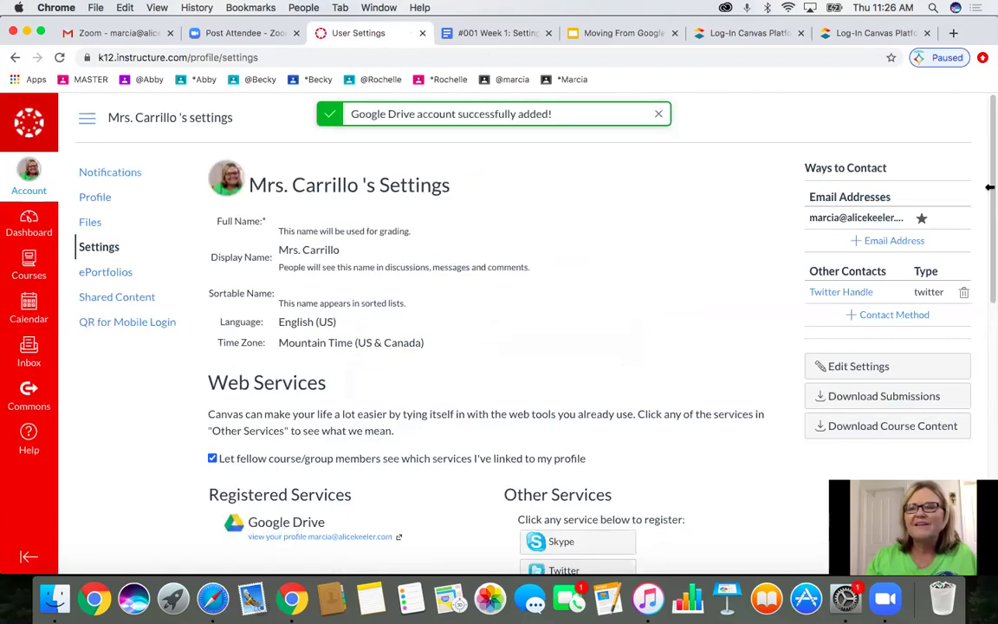
Step: Review the registered Google Drive service, its removal option and the Feature Options in the account settings
{"action": "left_click_drag", "start_coordinate": [987, 186], "coordinate": [989, 266]}
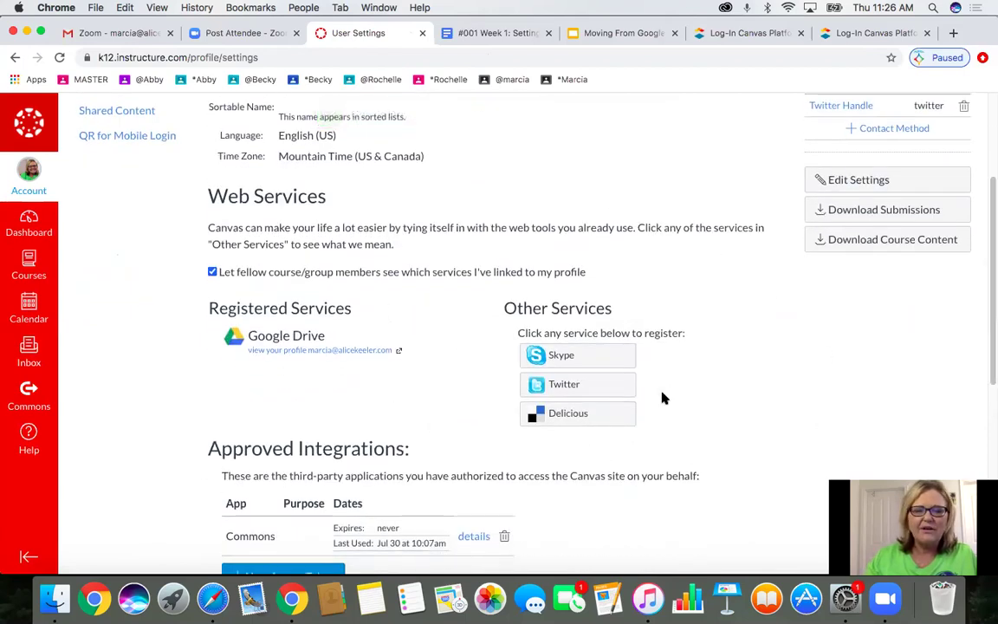
{"action": "left_click_drag", "start_coordinate": [990, 208], "coordinate": [990, 387]}
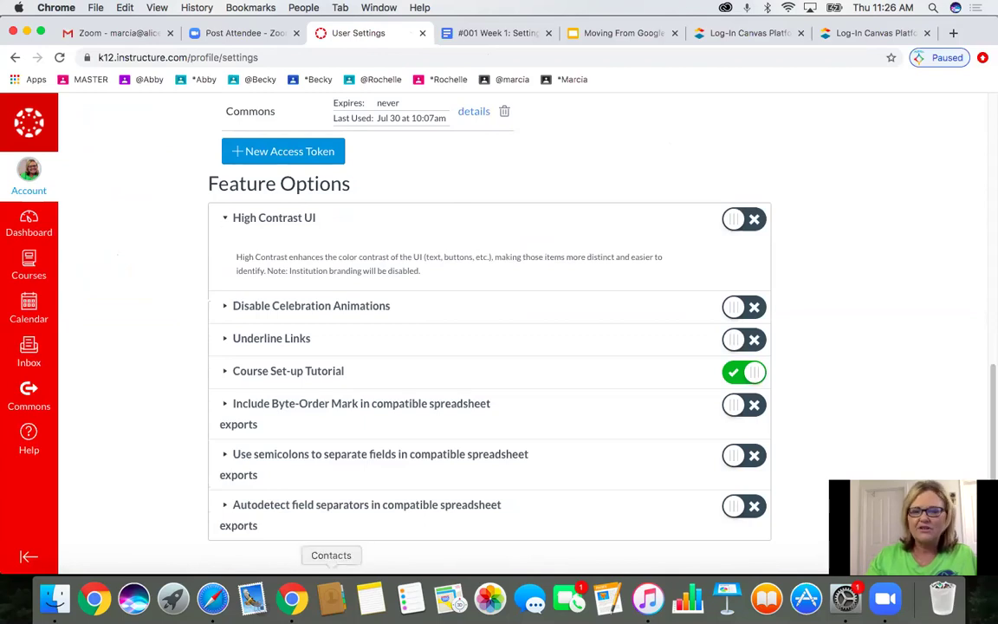
{"action": "left_click_drag", "start_coordinate": [989, 405], "coordinate": [988, 226]}
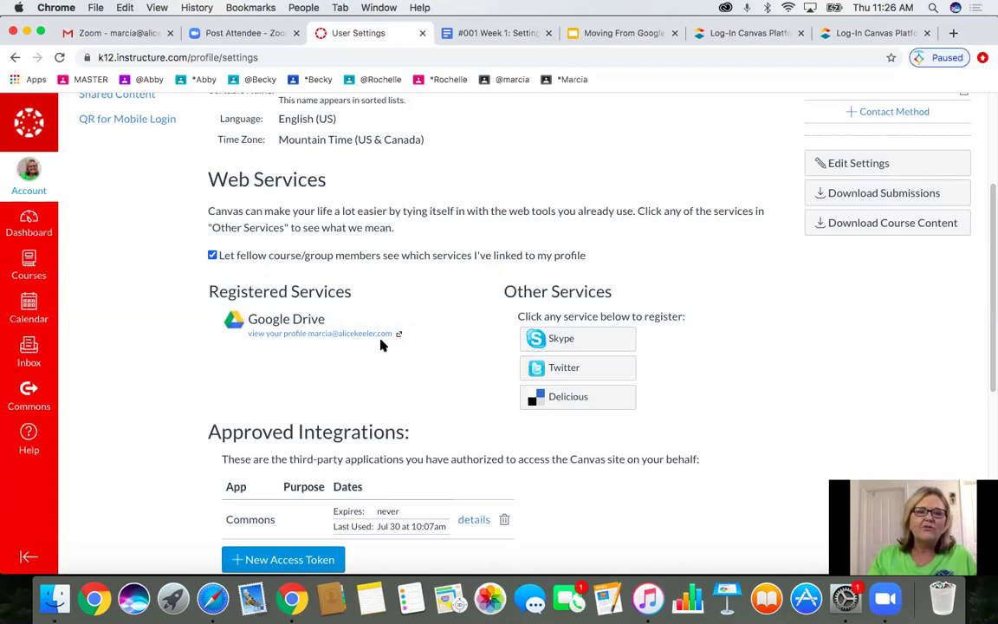
{"action": "mouse_move", "coordinate": [461, 331]}
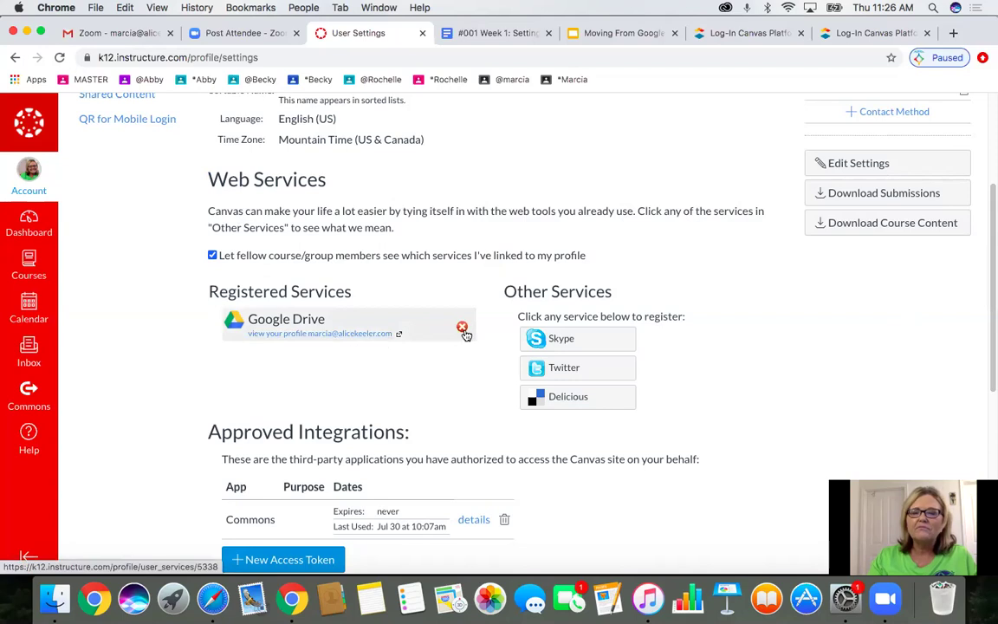
{"action": "left_click_drag", "start_coordinate": [988, 305], "coordinate": [987, 262]}
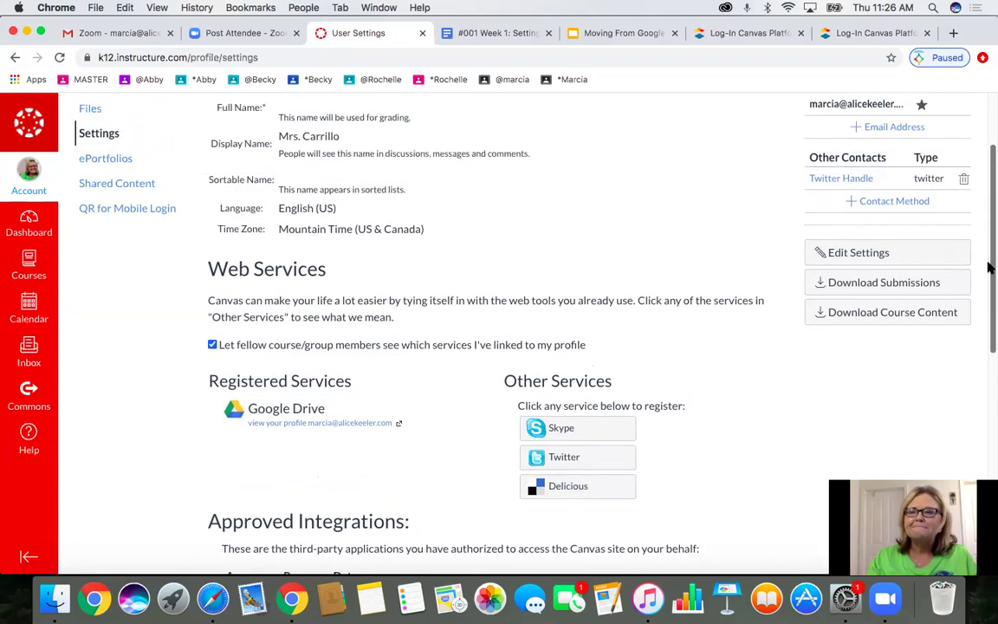
Step: Open the account settings for editing, view the name, language, time zone and password fields, and submit the form
{"action": "left_click", "coordinate": [853, 253]}
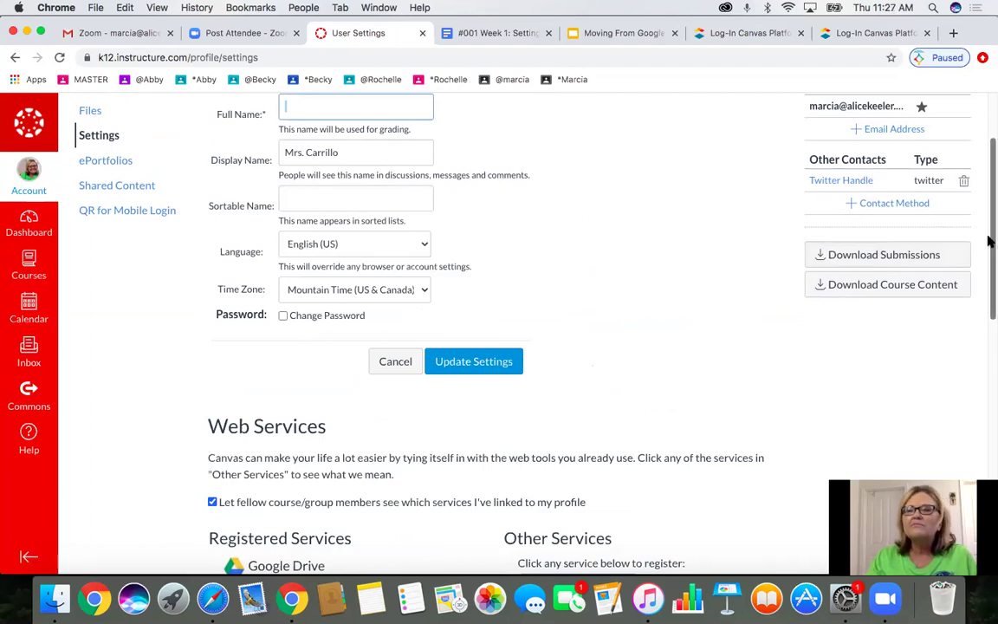
{"action": "left_click_drag", "start_coordinate": [987, 238], "coordinate": [988, 192]}
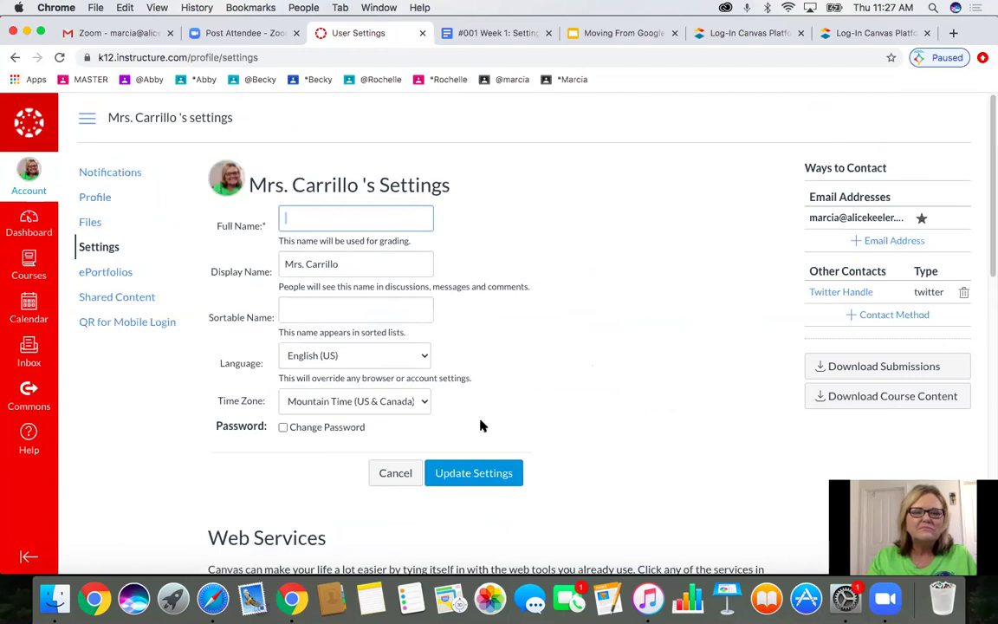
{"action": "left_click", "coordinate": [468, 476]}
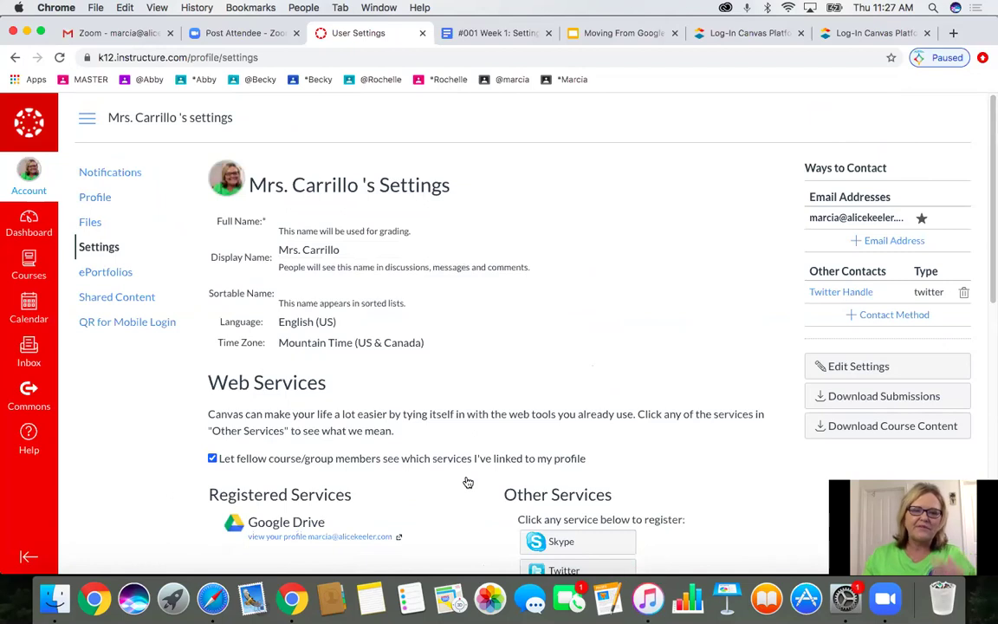
Step: Examine the Notification Preferences, from Course Activities to Alerts, and the delivery frequency options for each notification
{"action": "left_click", "coordinate": [110, 174]}
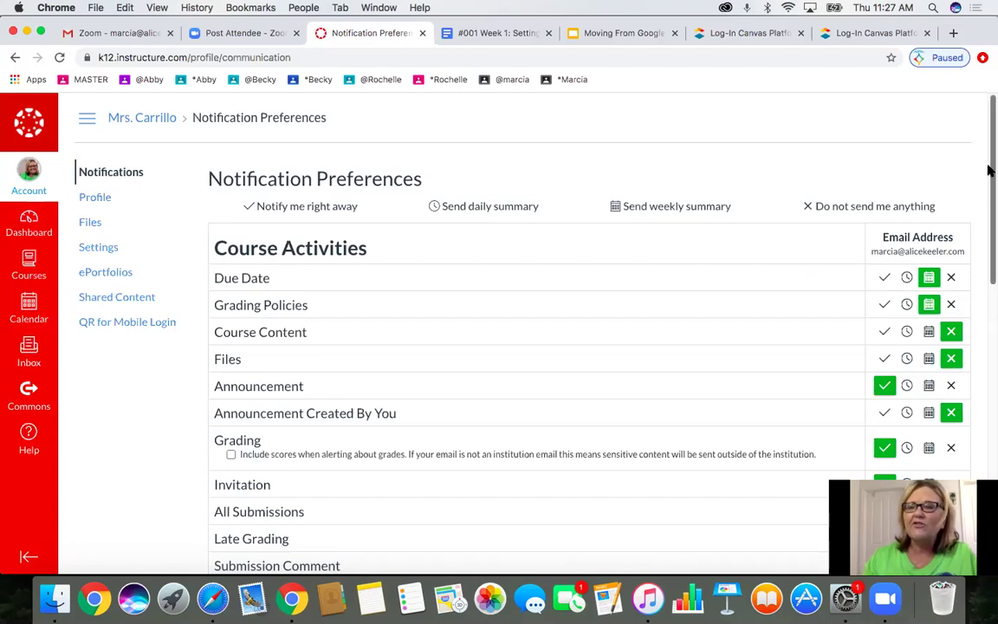
{"action": "scroll", "coordinate": [989, 214], "scroll_direction": "down", "scroll_amount": 2}
{"action": "left_click_drag", "start_coordinate": [989, 214], "coordinate": [989, 459]}
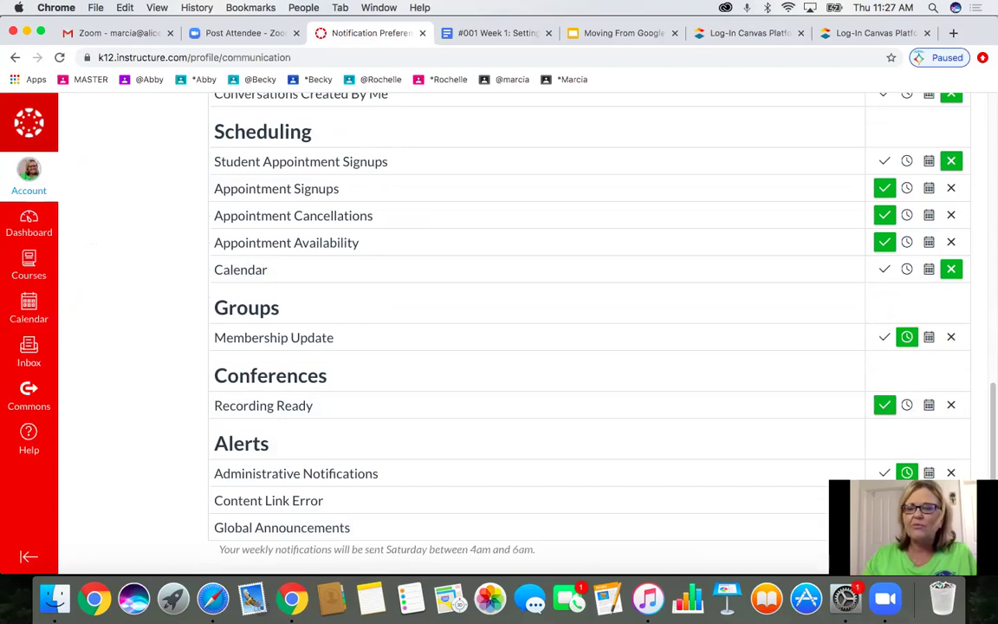
{"action": "left_click_drag", "start_coordinate": [990, 419], "coordinate": [989, 167]}
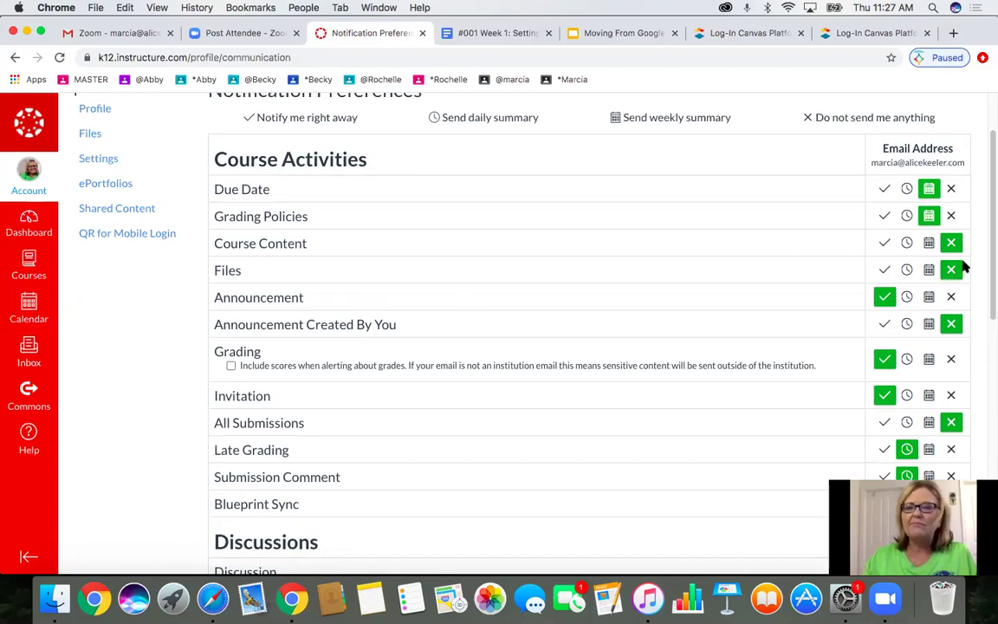
{"action": "left_click_drag", "start_coordinate": [990, 314], "coordinate": [989, 282]}
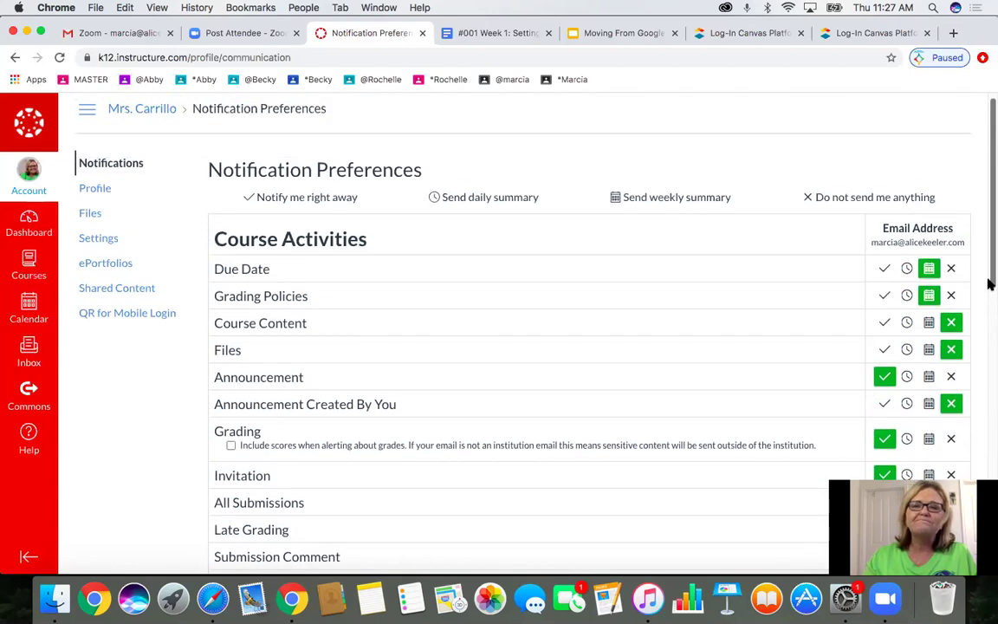
{"action": "scroll", "coordinate": [989, 283], "scroll_direction": "up", "scroll_amount": 1}
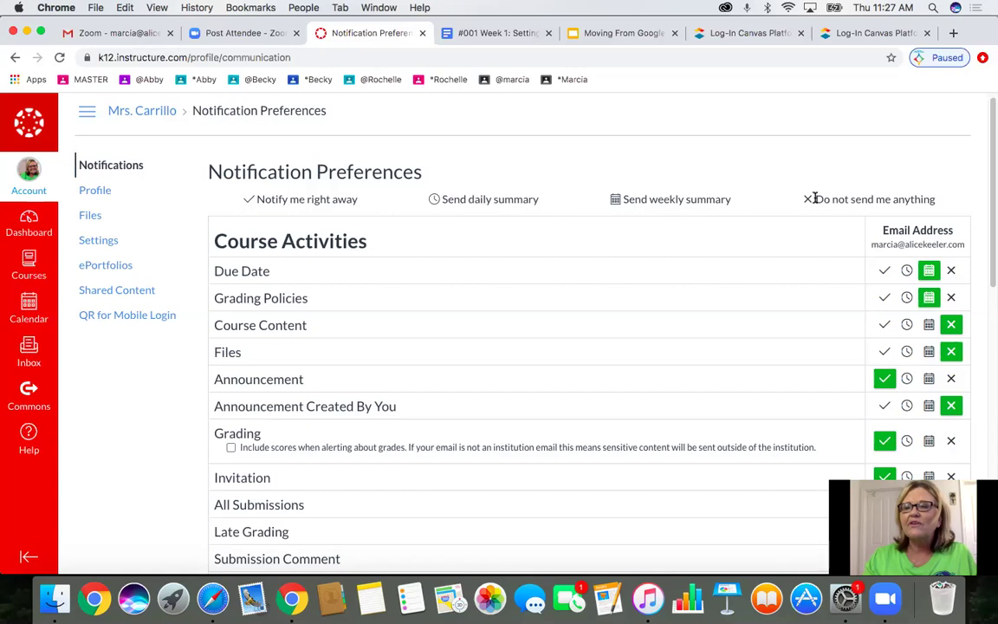
{"action": "scroll", "coordinate": [989, 162], "scroll_direction": "up", "scroll_amount": 1}
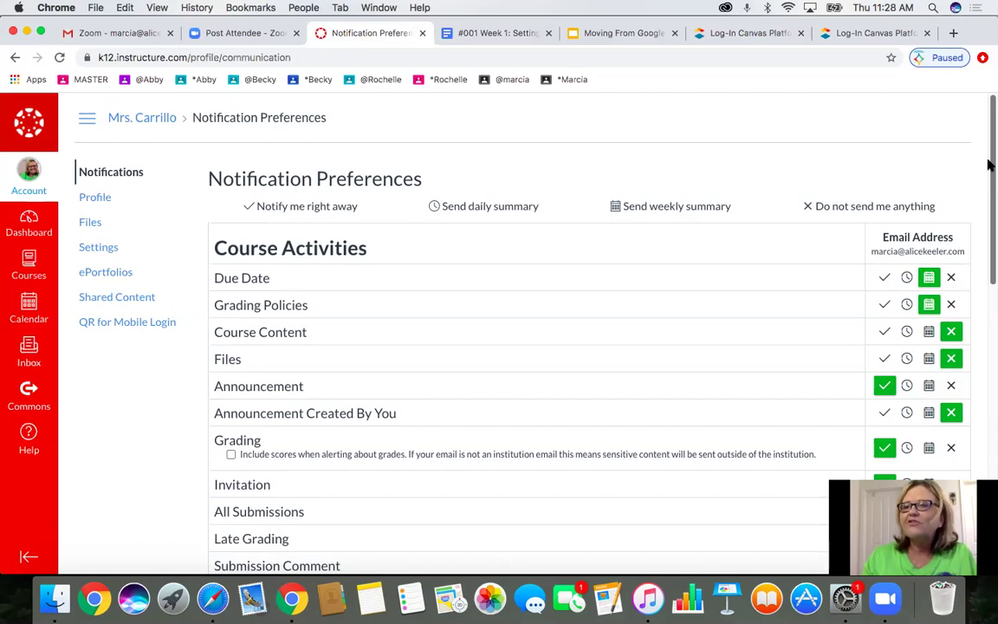
{"action": "scroll", "coordinate": [990, 165], "scroll_direction": "down", "scroll_amount": 2}
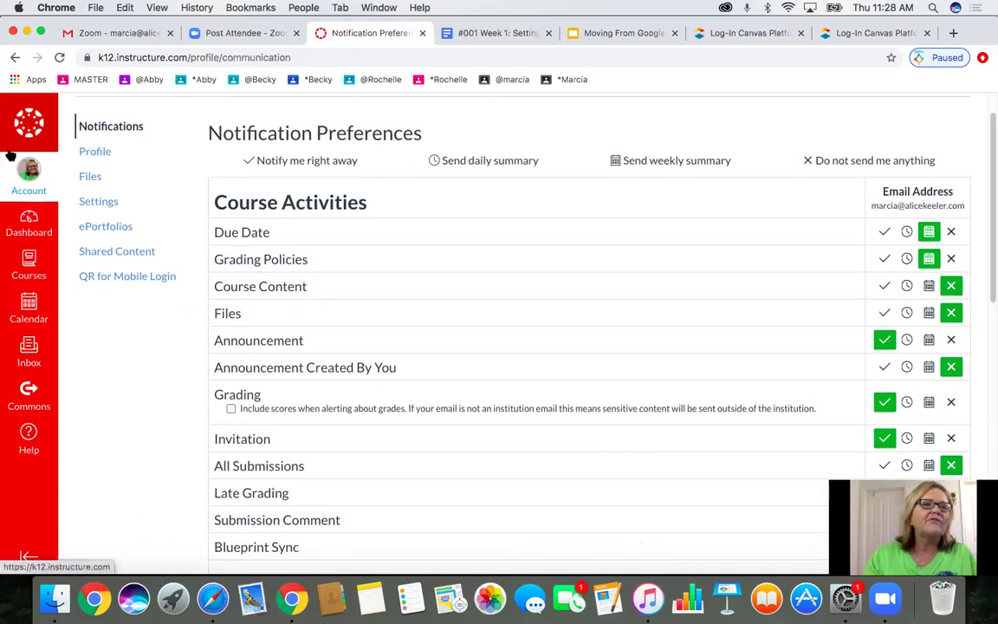
Step: View the account's ePortfolios and Shared Content pages, and open QR for Mobile Login without displaying the code
{"action": "left_click", "coordinate": [104, 227]}
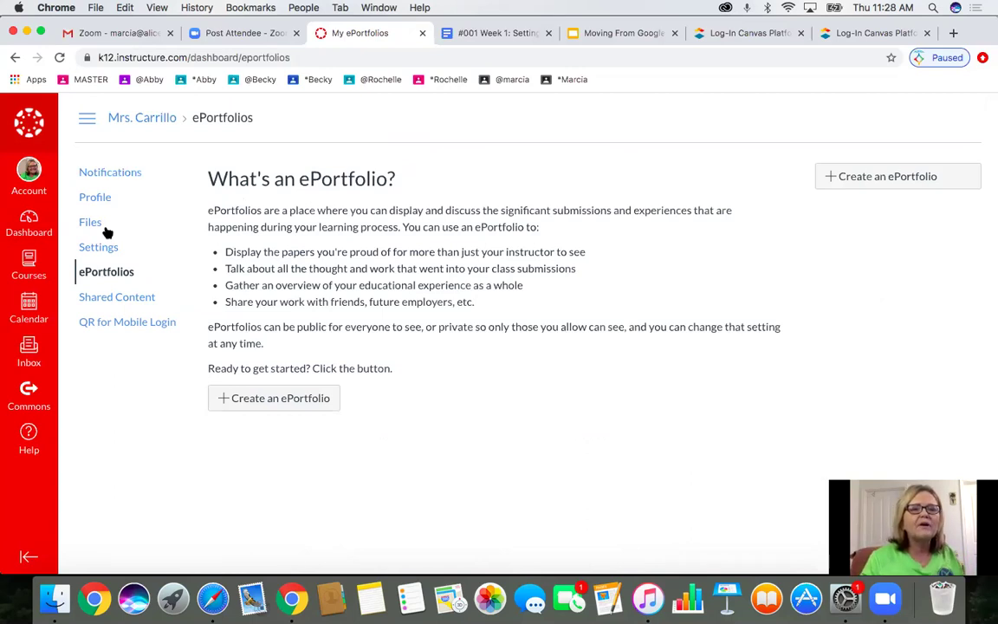
{"action": "left_click", "coordinate": [98, 299]}
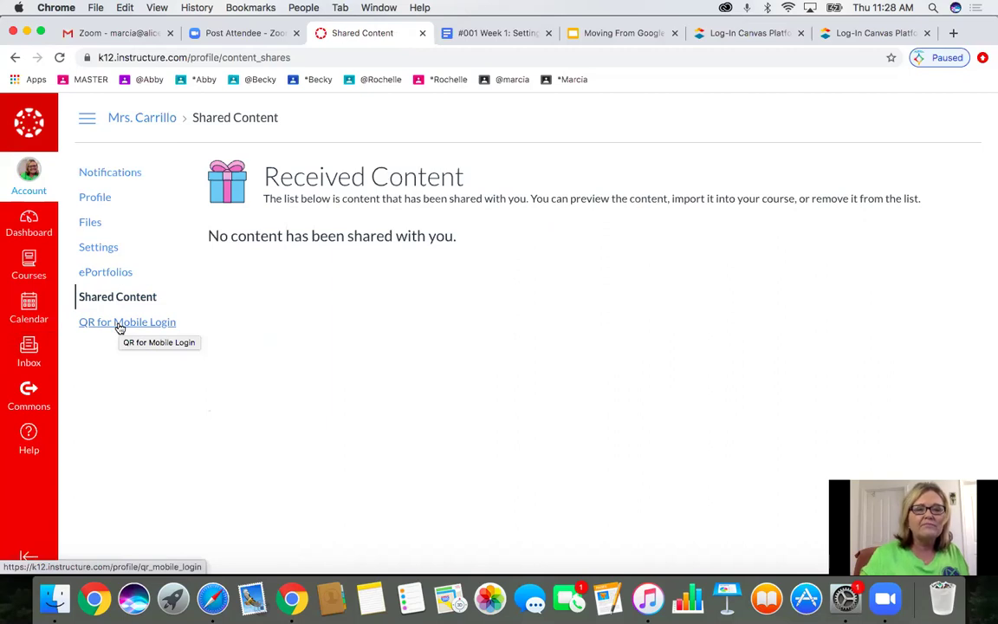
{"action": "left_click", "coordinate": [120, 326]}
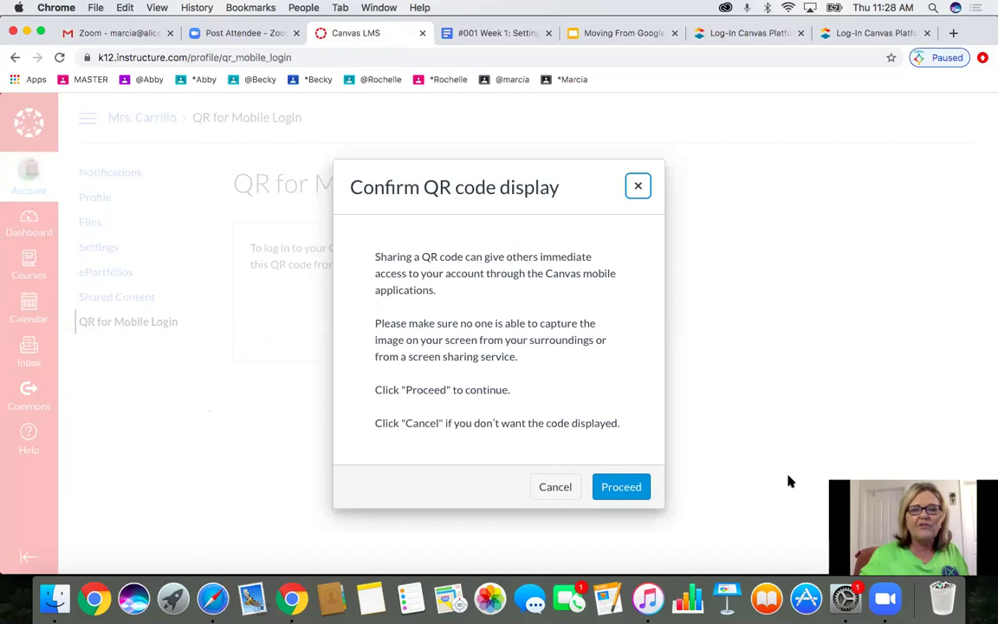
{"action": "left_click", "coordinate": [638, 188]}
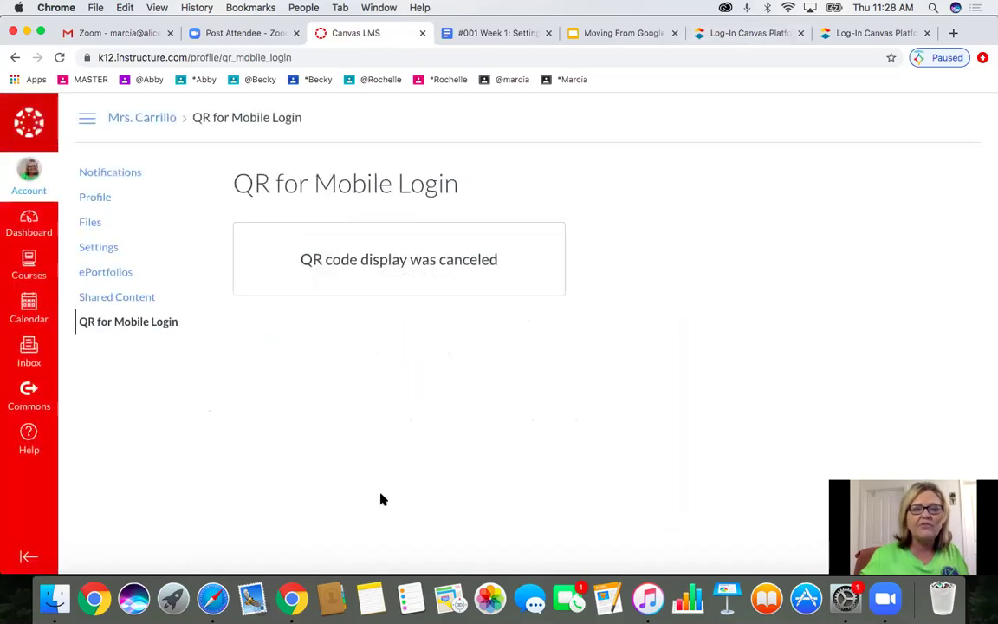
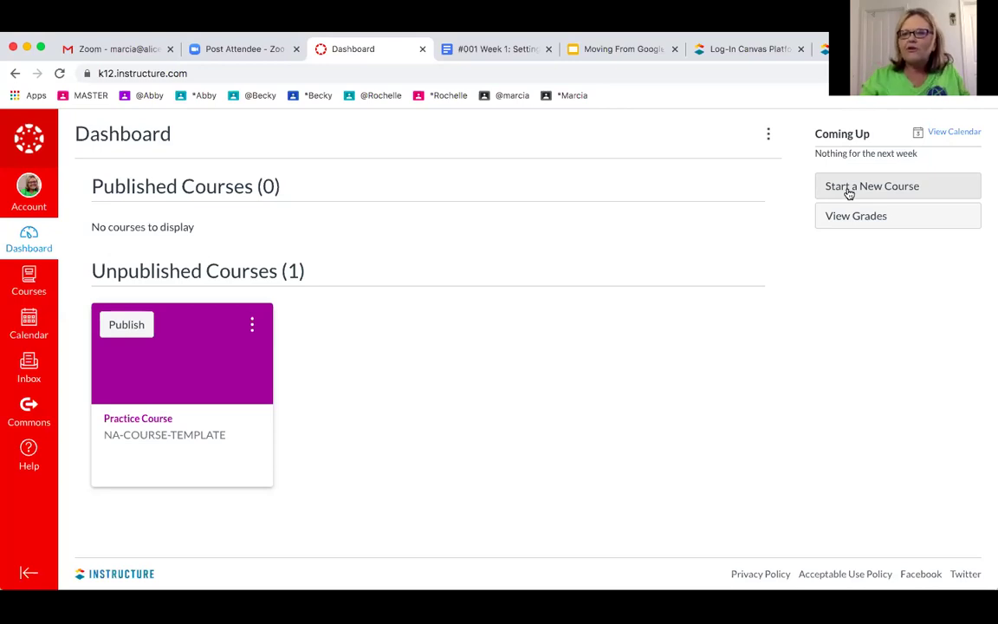
Step: Create a new course named "Biology" with the Public Domain content license
{"action": "left_click", "coordinate": [849, 189]}
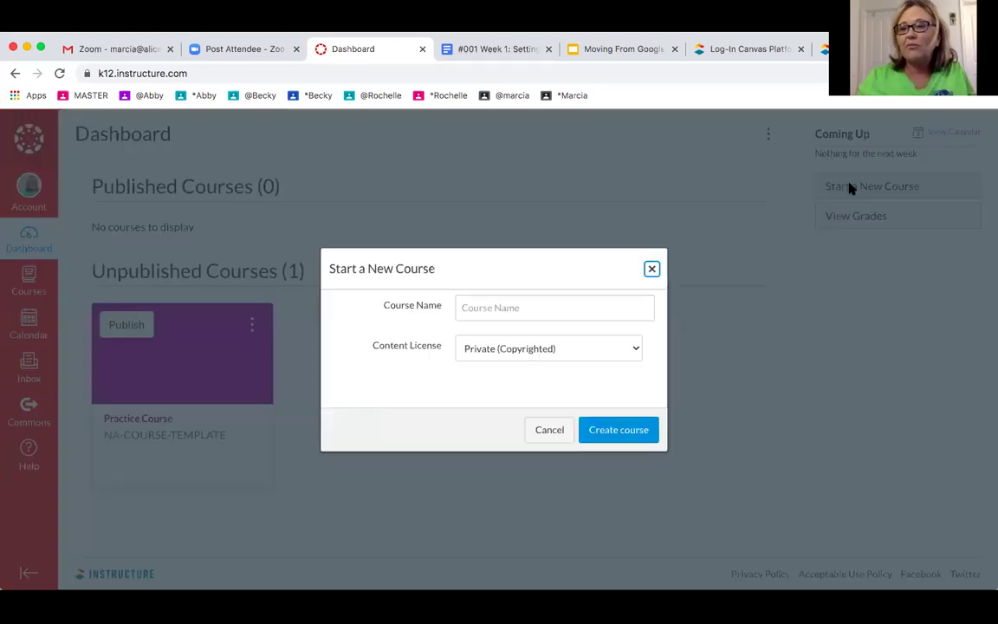
{"action": "left_click", "coordinate": [504, 308]}
{"action": "type", "text": "Bi"}
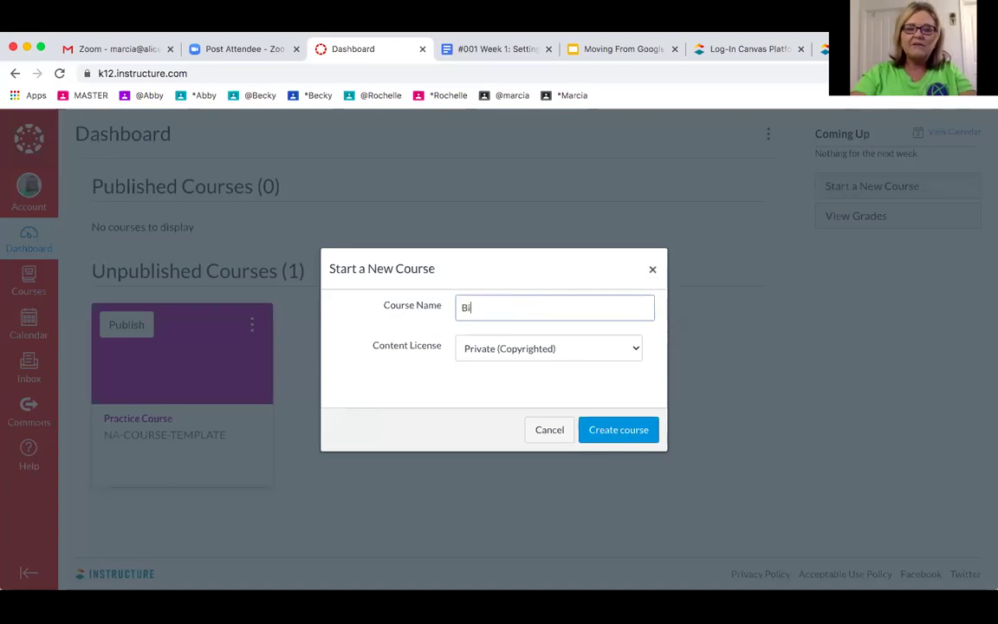
{"action": "type", "text": "ology"}
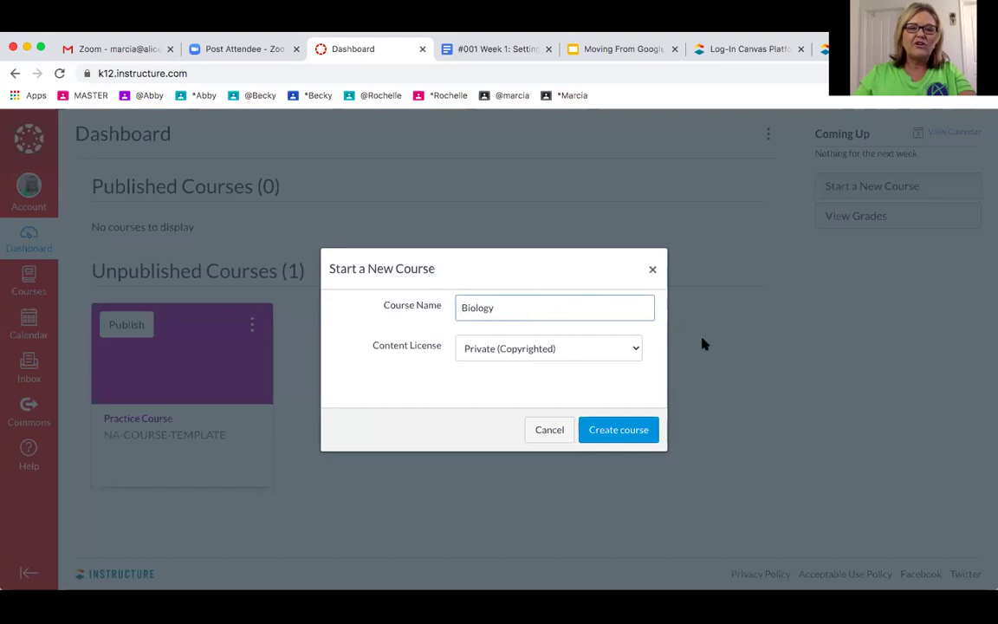
{"action": "left_click", "coordinate": [632, 349]}
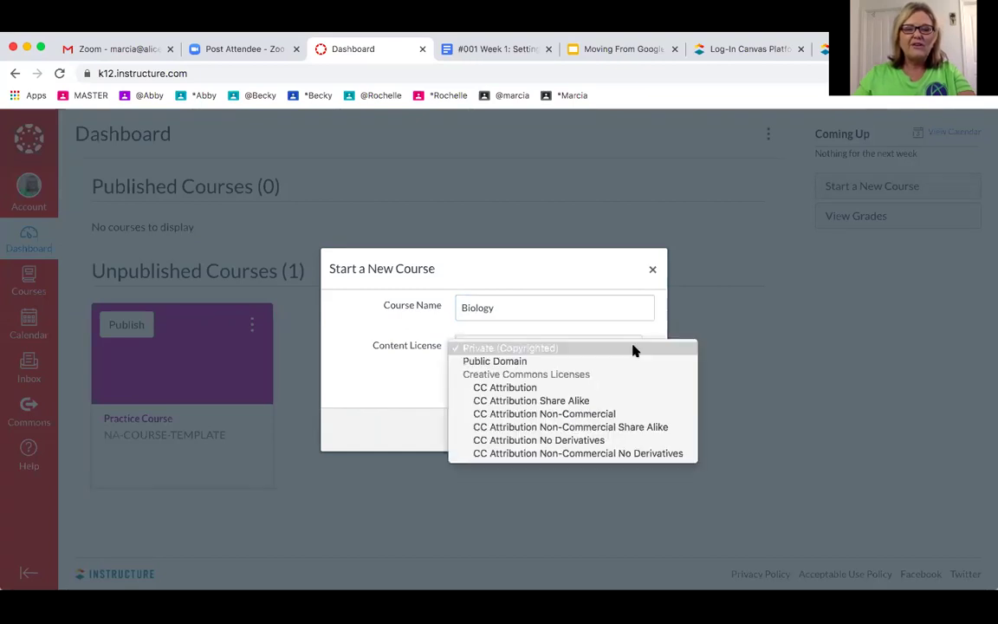
{"action": "left_click", "coordinate": [540, 362]}
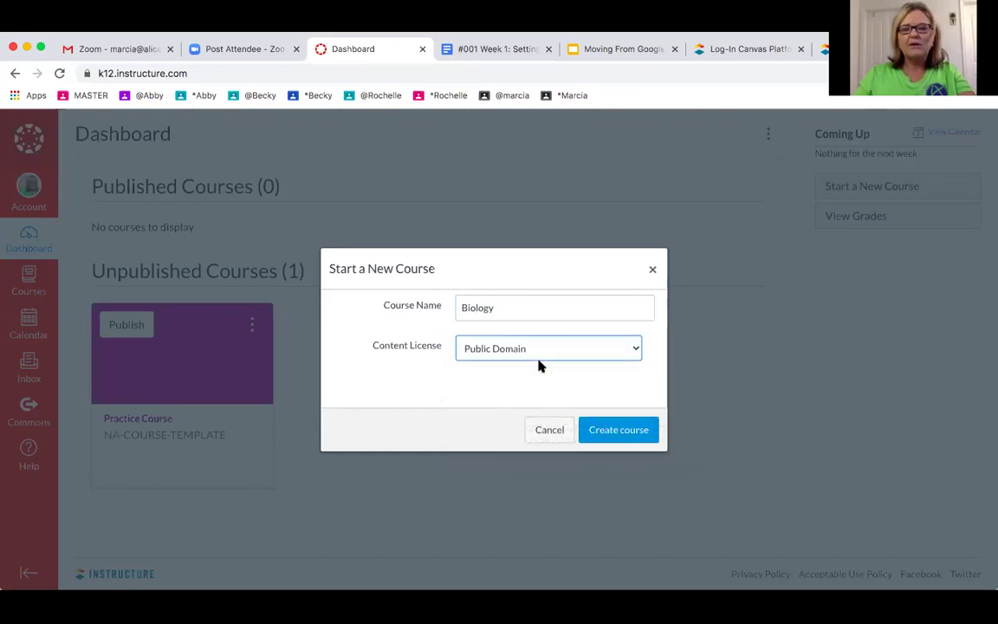
{"action": "left_click", "coordinate": [618, 430]}
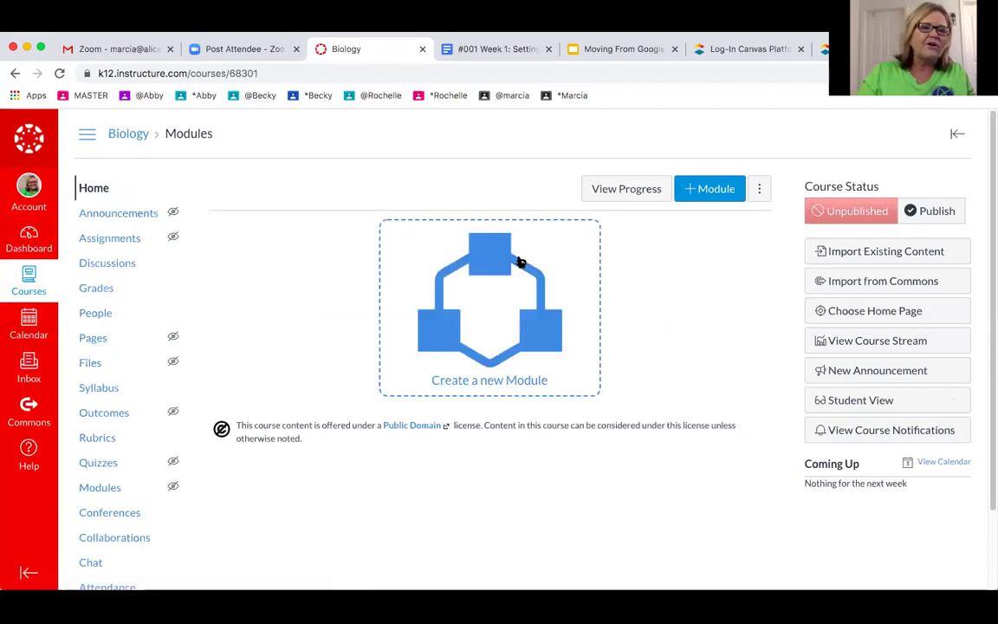
Step: Open the Biology course from the course list and view its home page choices without saving a change
{"action": "left_click", "coordinate": [30, 280]}
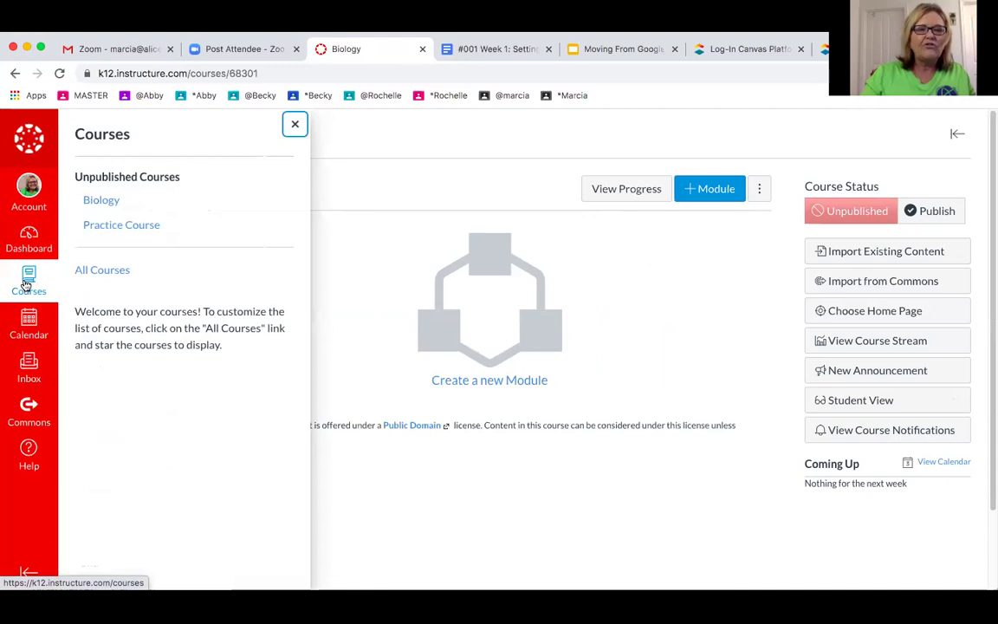
{"action": "left_click", "coordinate": [132, 229]}
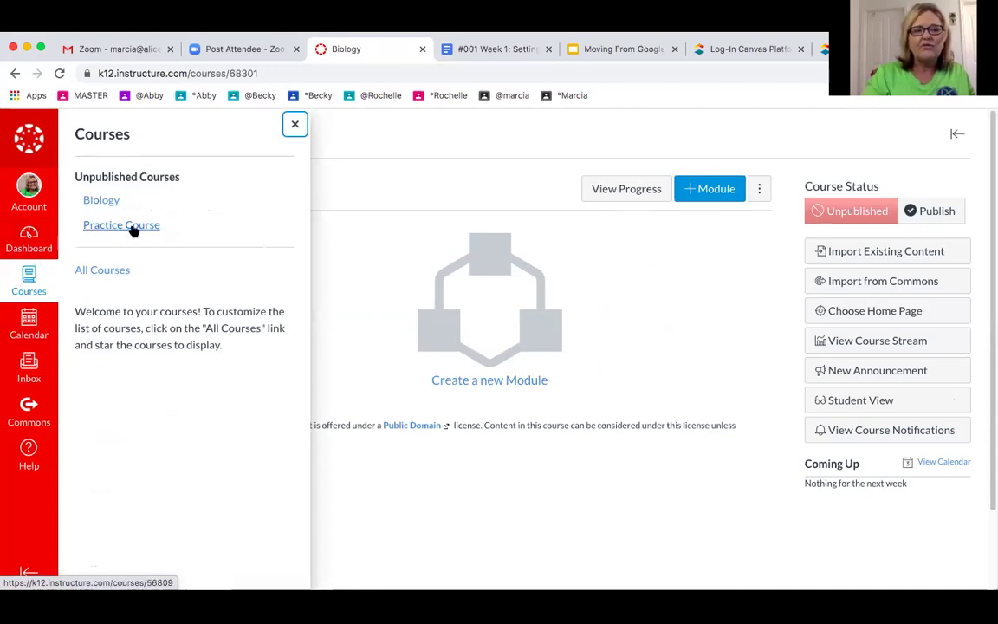
{"action": "left_click", "coordinate": [102, 201]}
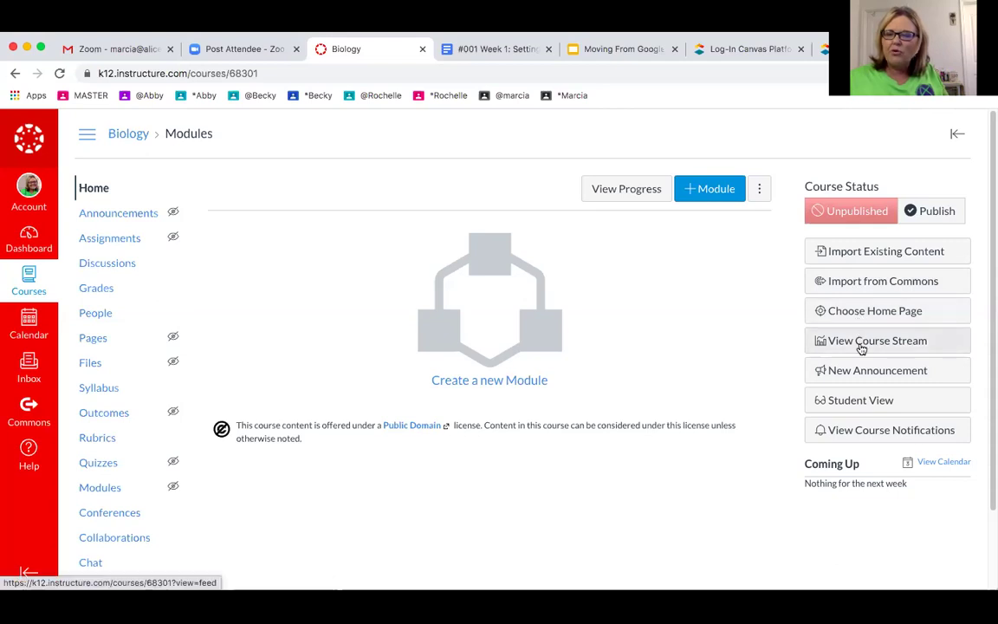
{"action": "left_click", "coordinate": [864, 312]}
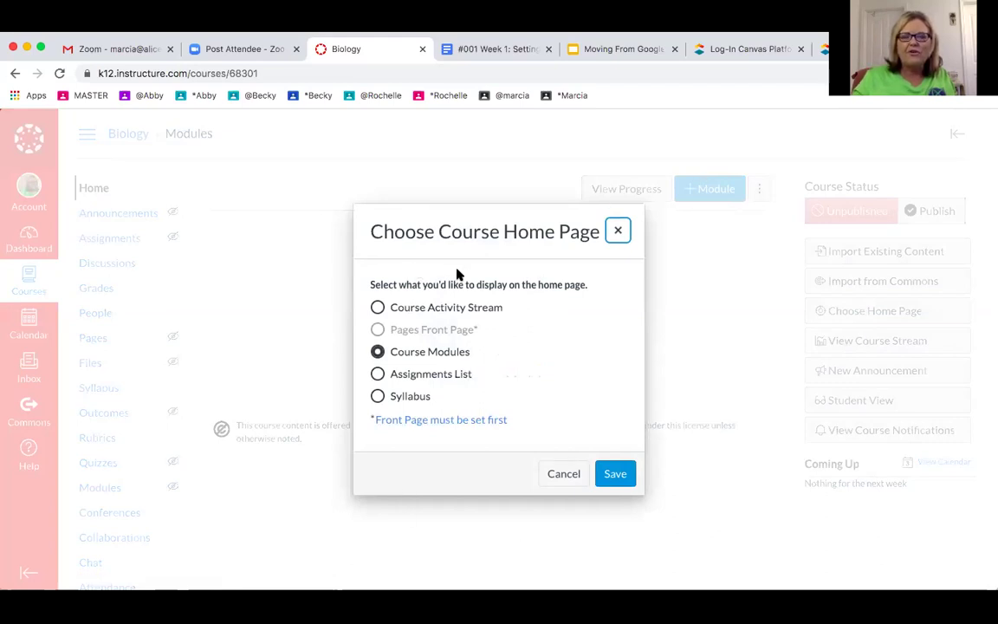
{"action": "left_click", "coordinate": [557, 476]}
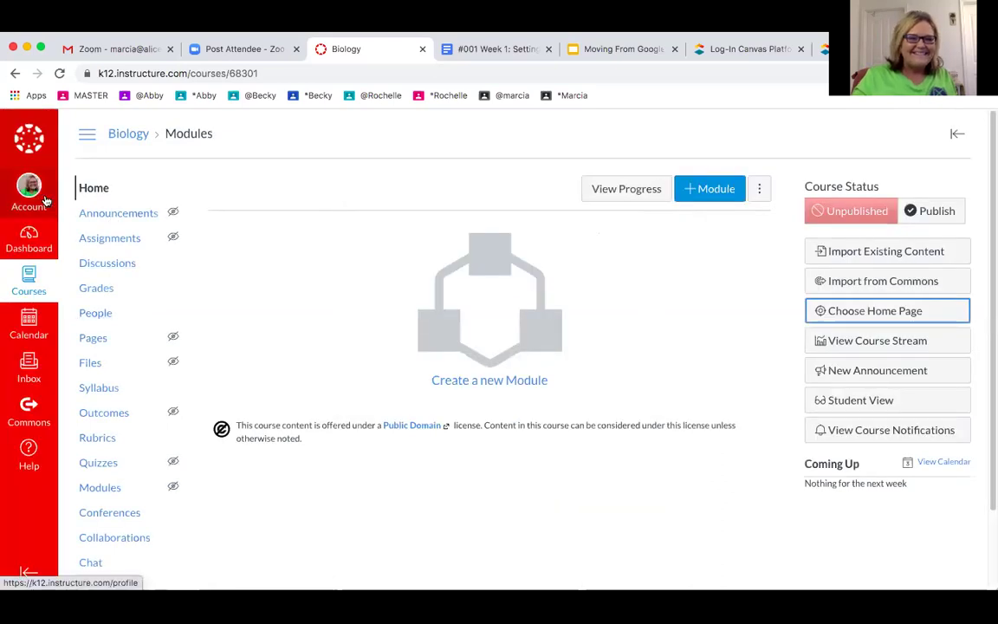
Step: View the Biology course's home and Discussions pages as a student, leave Student View, and close the Discussions help tray
{"action": "left_click", "coordinate": [30, 284]}
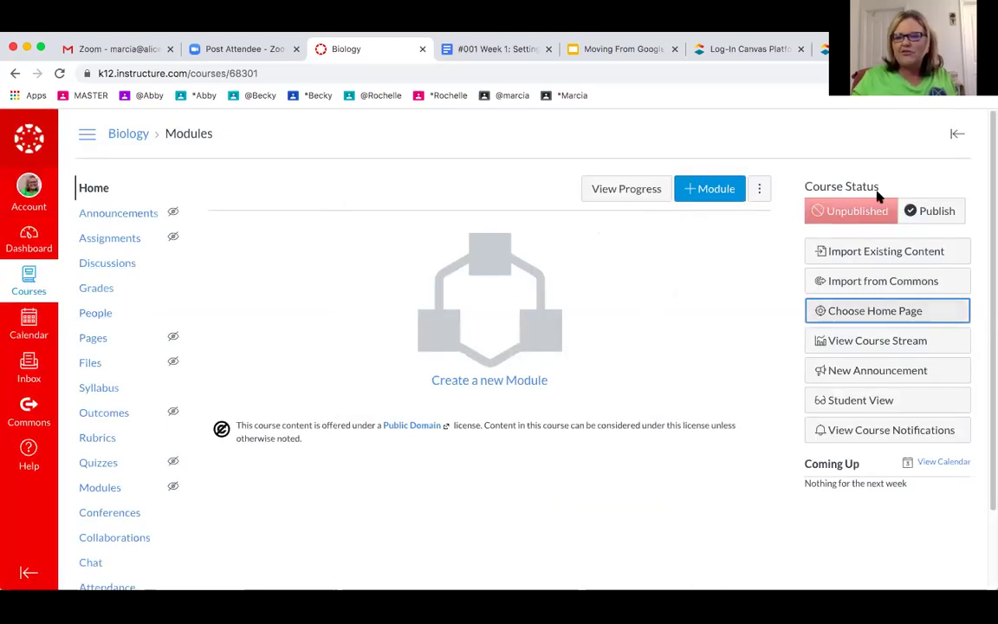
{"action": "left_click", "coordinate": [866, 401]}
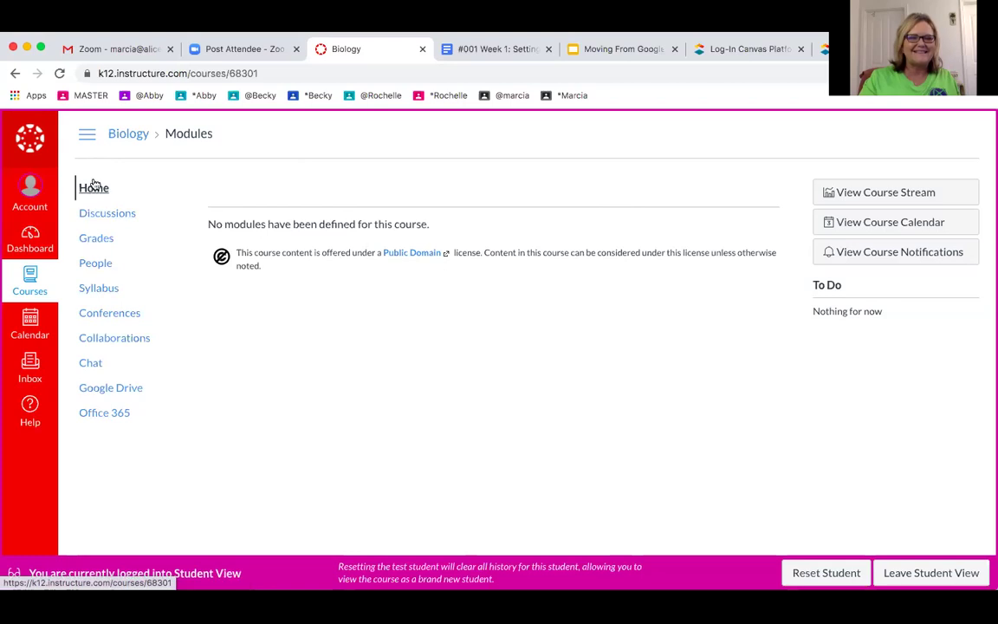
{"action": "left_click", "coordinate": [96, 215]}
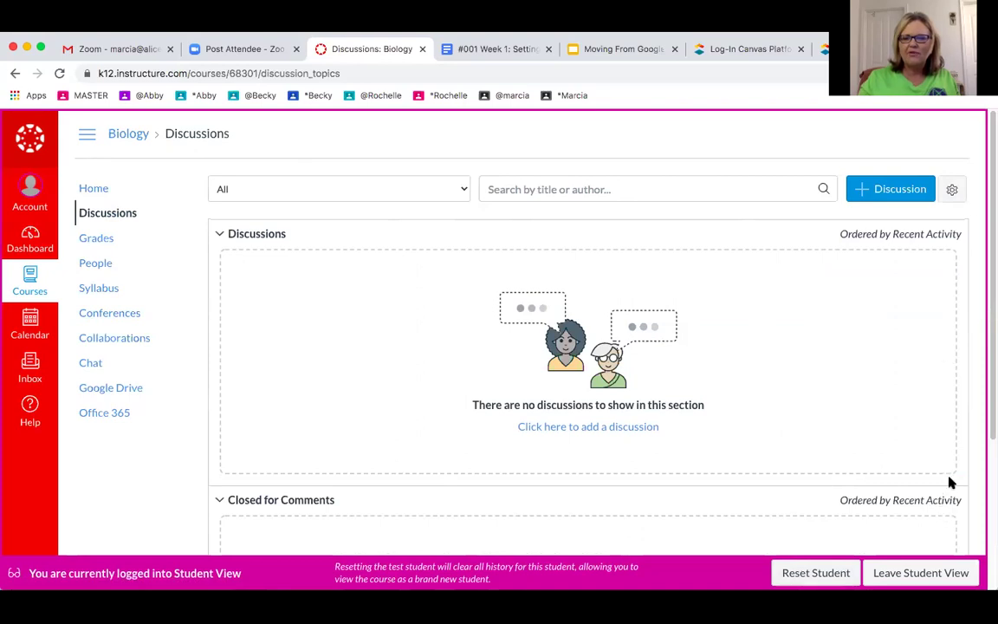
{"action": "left_click", "coordinate": [918, 574]}
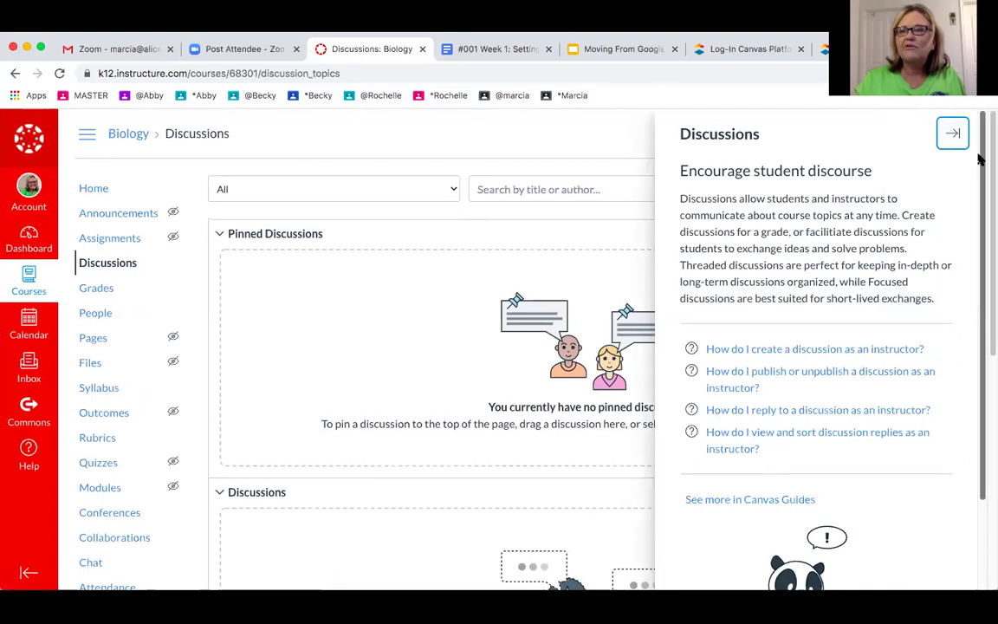
{"action": "left_click", "coordinate": [610, 143]}
{"action": "left_click", "coordinate": [953, 134]}
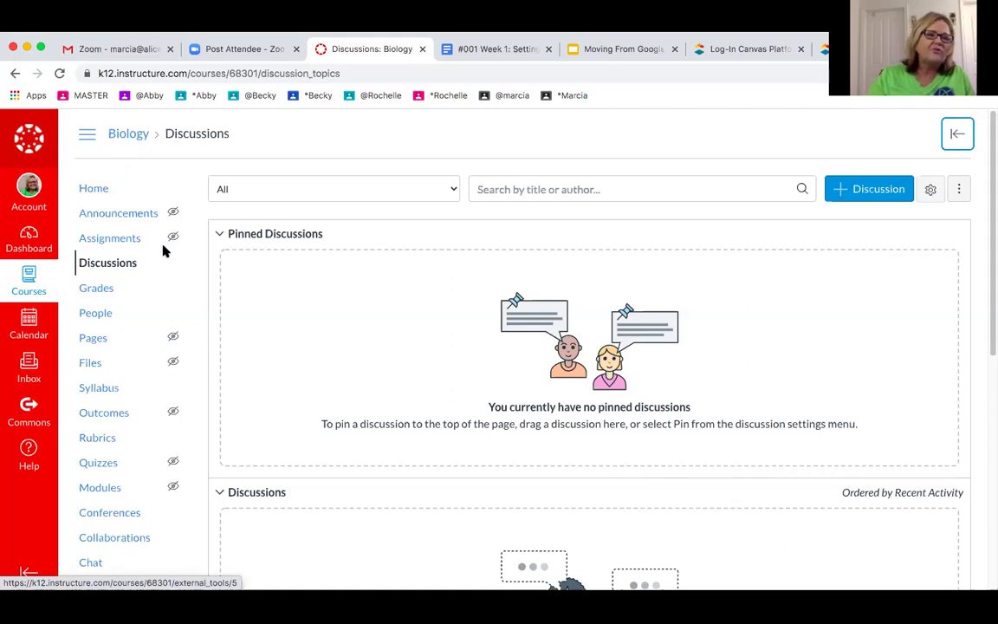
Step: On the dashboard, set the Practice Course card's nickname to "Canvas For New Teachers" and its color to bright blue
{"action": "left_click", "coordinate": [34, 245]}
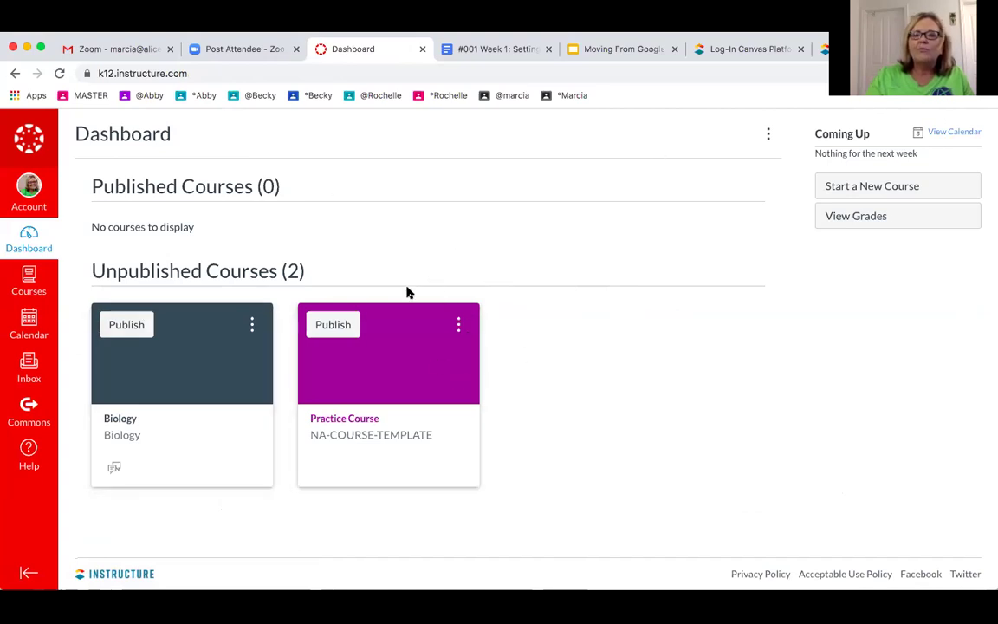
{"action": "left_click", "coordinate": [458, 328]}
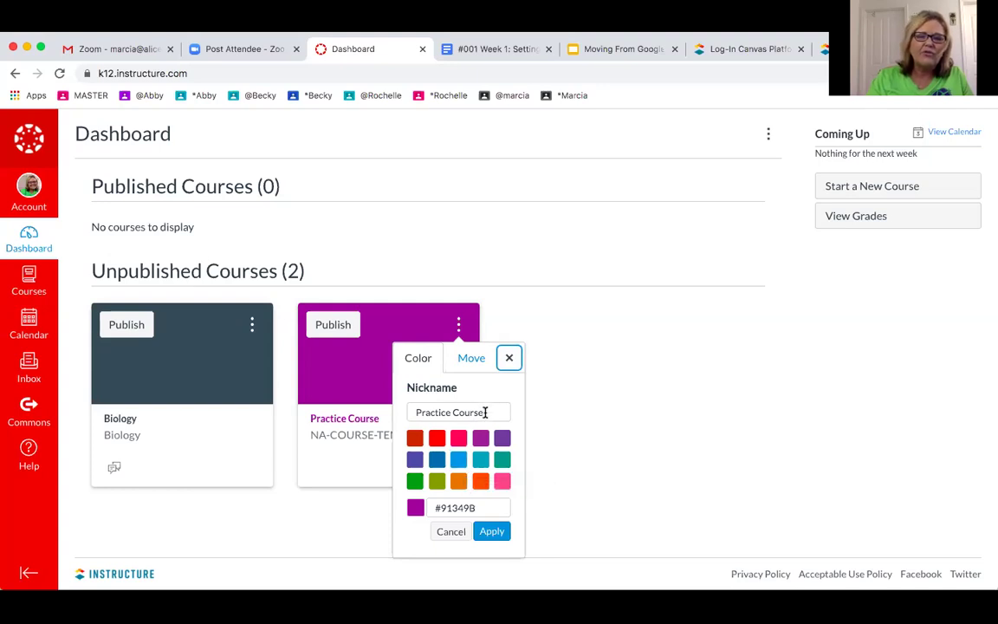
{"action": "left_click_drag", "start_coordinate": [486, 413], "coordinate": [380, 413]}
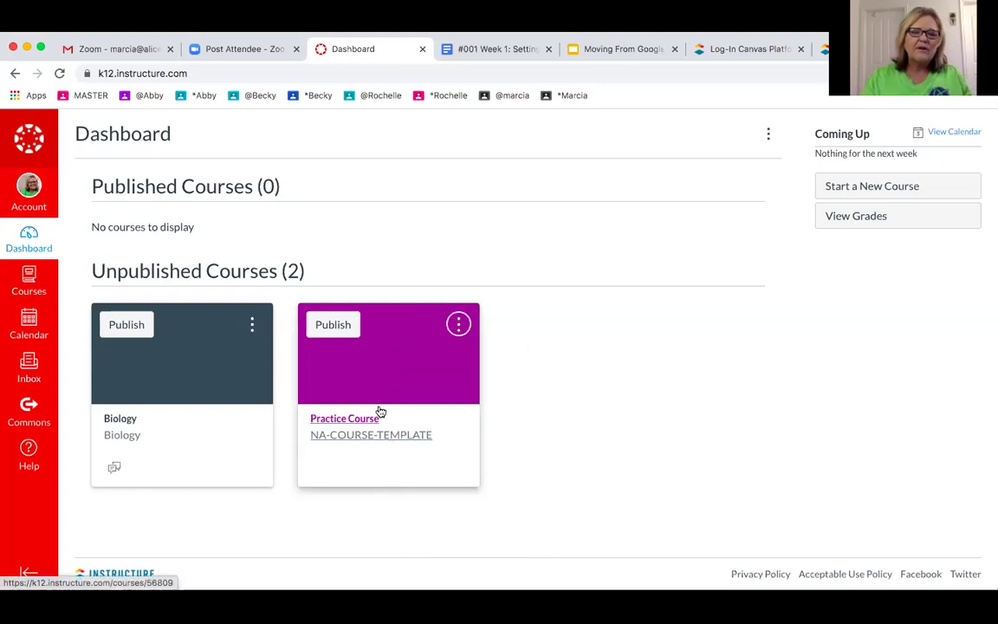
{"action": "left_click", "coordinate": [459, 324]}
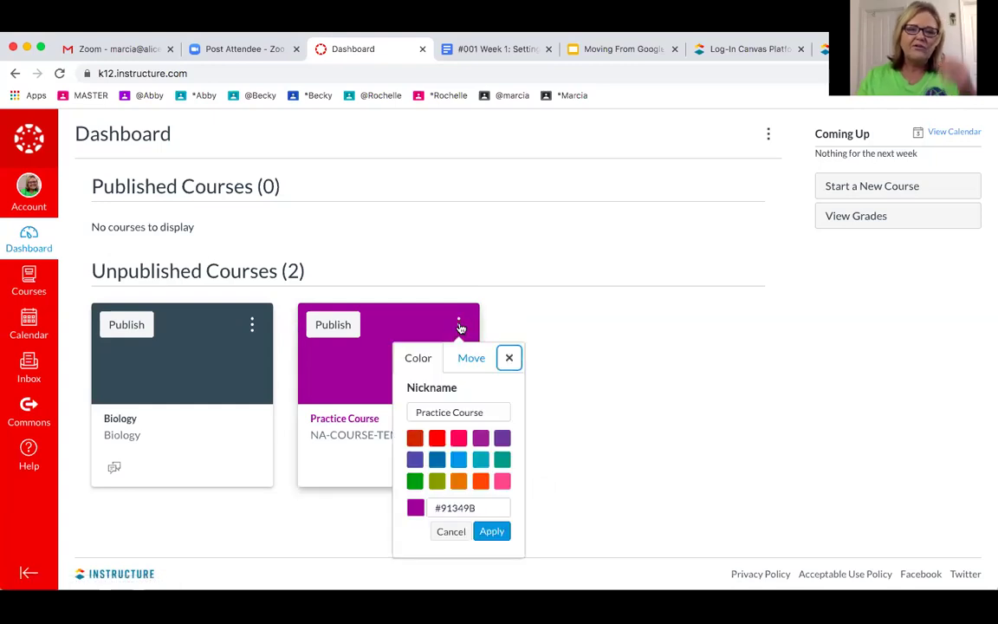
{"action": "left_click", "coordinate": [481, 410]}
{"action": "key", "text": "BackSpace"}
{"action": "key", "text": "BackSpace"}
{"action": "key", "text": "BackSpace"}
{"action": "key", "text": "BackSpace"}
{"action": "key", "text": "BackSpace"}
{"action": "key", "text": "BackSpace"}
{"action": "key", "text": "BackSpace"}
{"action": "key", "text": "BackSpace"}
{"action": "key", "text": "BackSpace"}
{"action": "key", "text": "BackSpace"}
{"action": "key", "text": "BackSpace"}
{"action": "key", "text": "BackSpace"}
{"action": "key", "text": "BackSpace"}
{"action": "key", "text": "BackSpace"}
{"action": "key", "text": "BackSpace"}
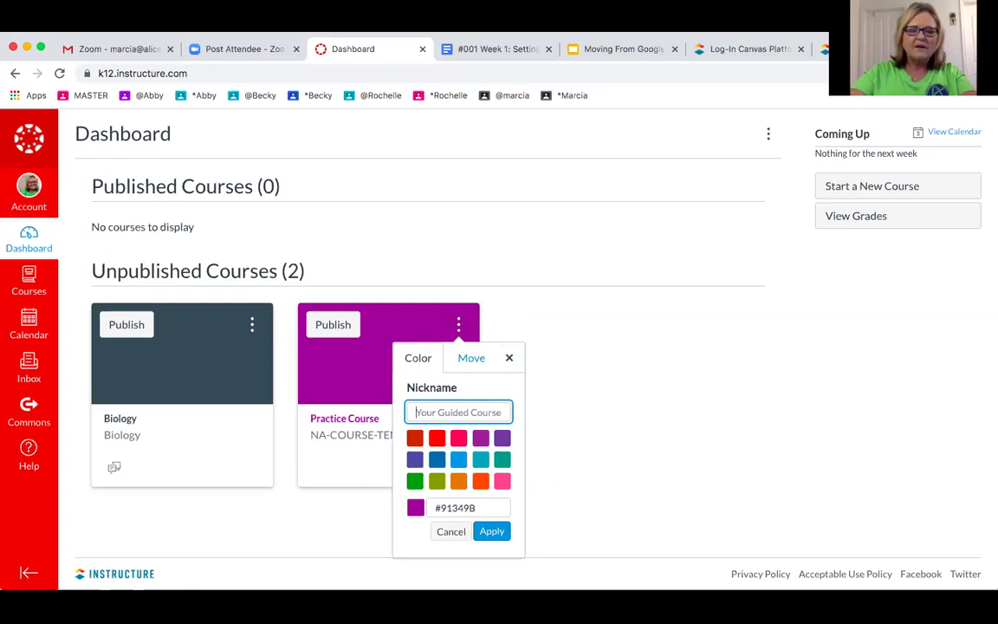
{"action": "type", "text": "Canvas"}
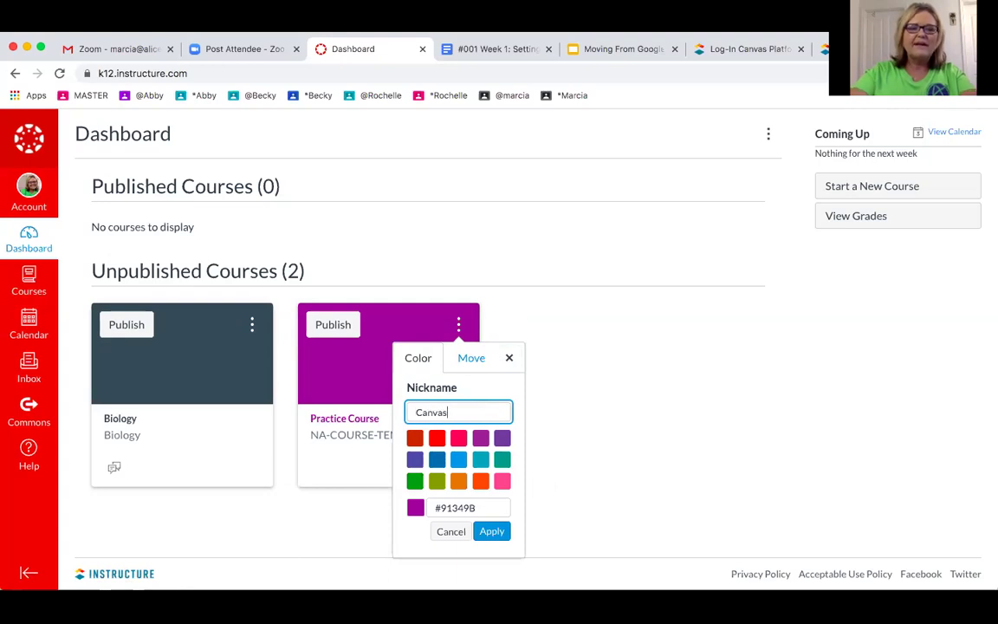
{"action": "type", "text": " For New Teachers"}
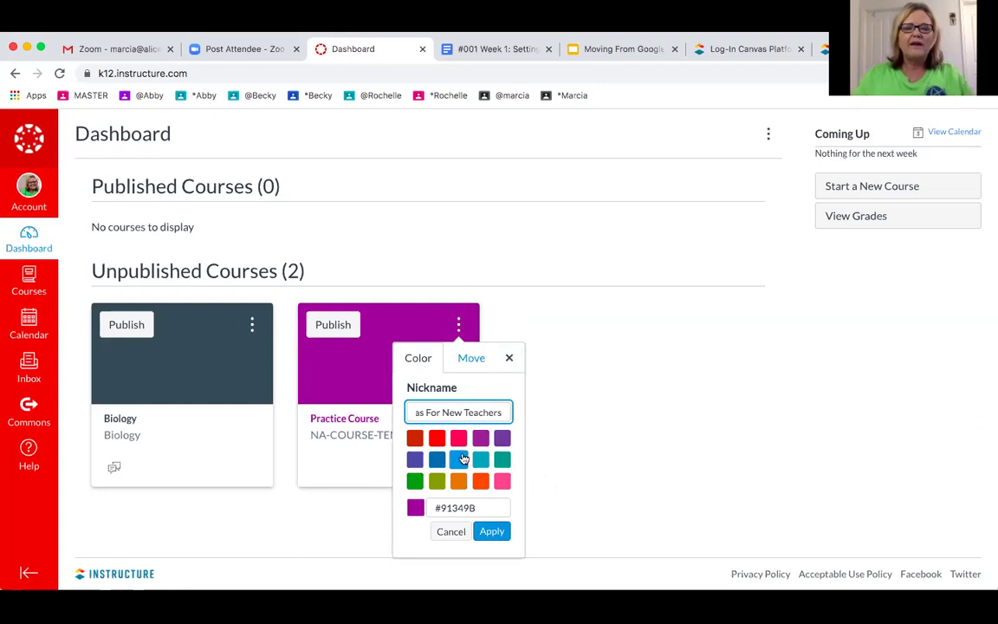
{"action": "left_click", "coordinate": [461, 459]}
{"action": "left_click", "coordinate": [488, 532]}
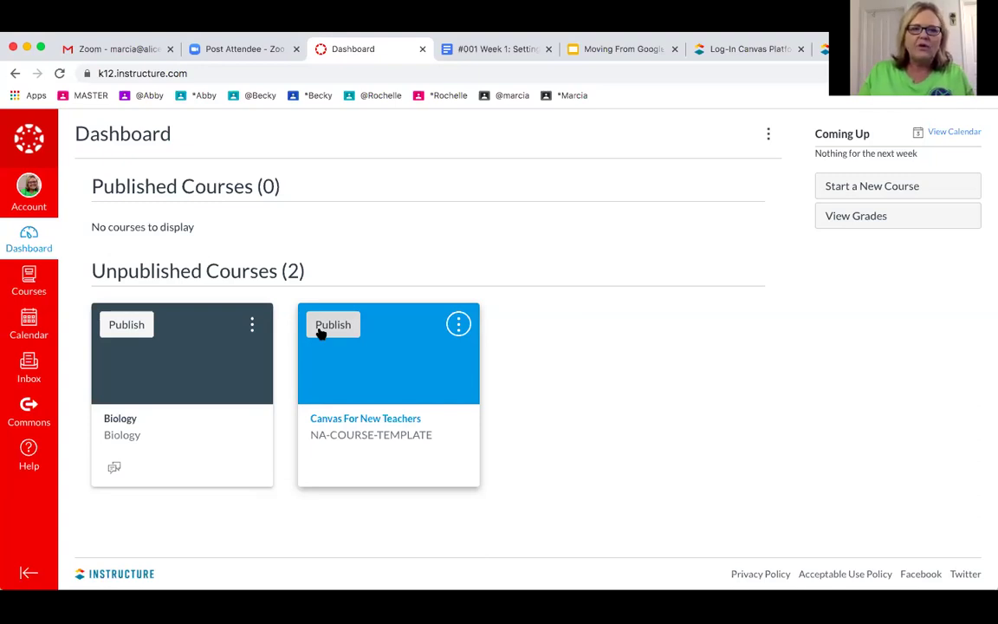
Step: Open the Biology course and add a module named "Week 1-Welcome To Biology" without a lock date
{"action": "left_click", "coordinate": [170, 379]}
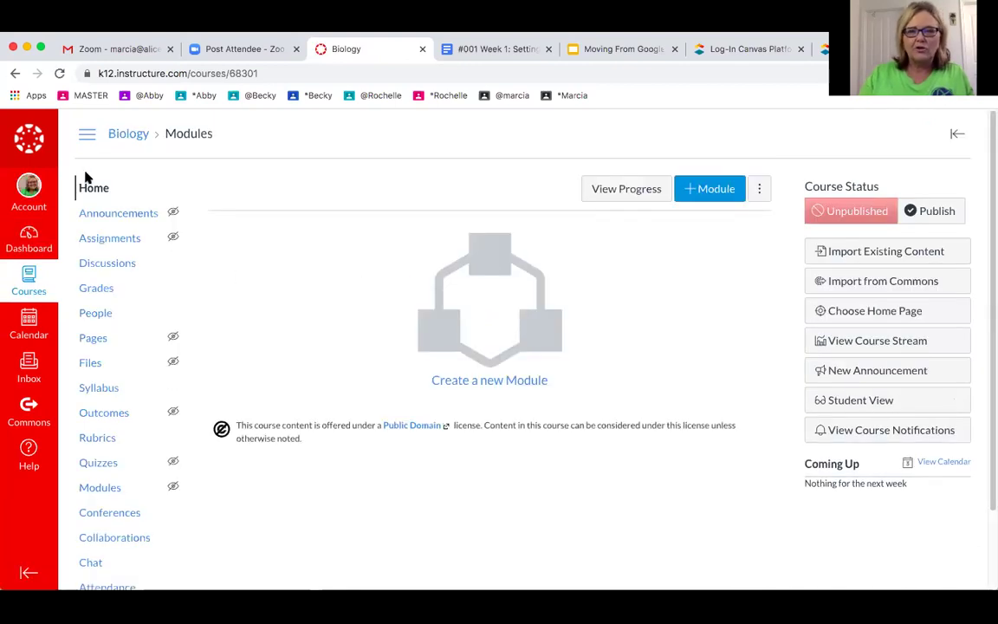
{"action": "left_click", "coordinate": [703, 190]}
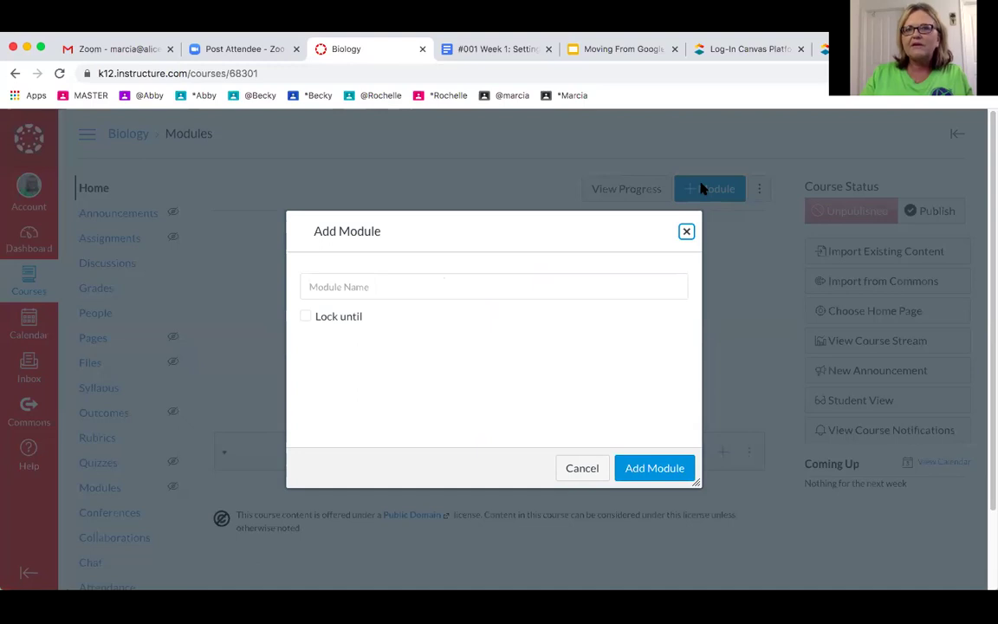
{"action": "left_click", "coordinate": [342, 287]}
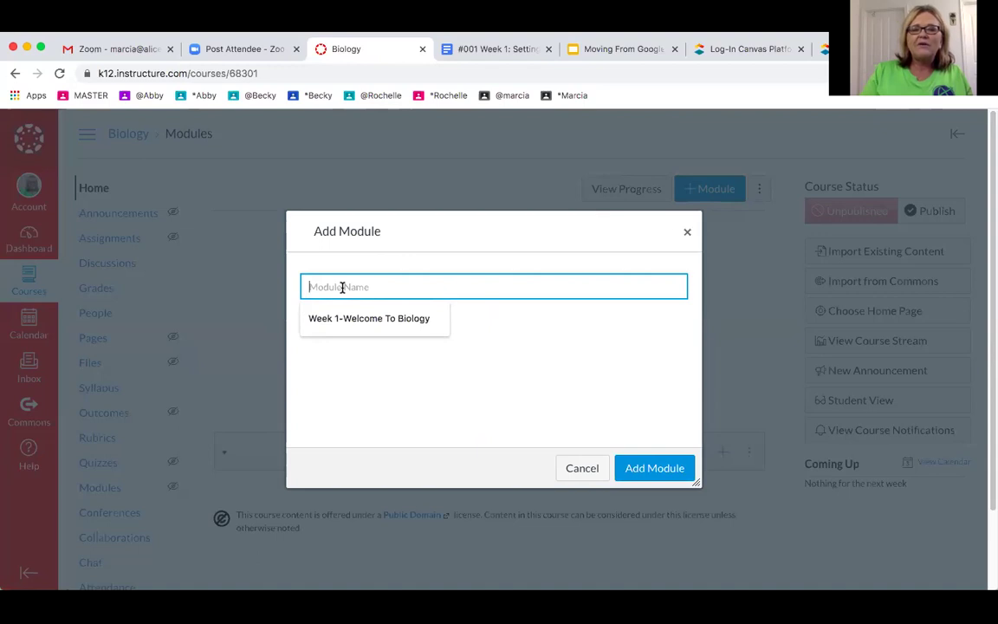
{"action": "type", "text": "W"}
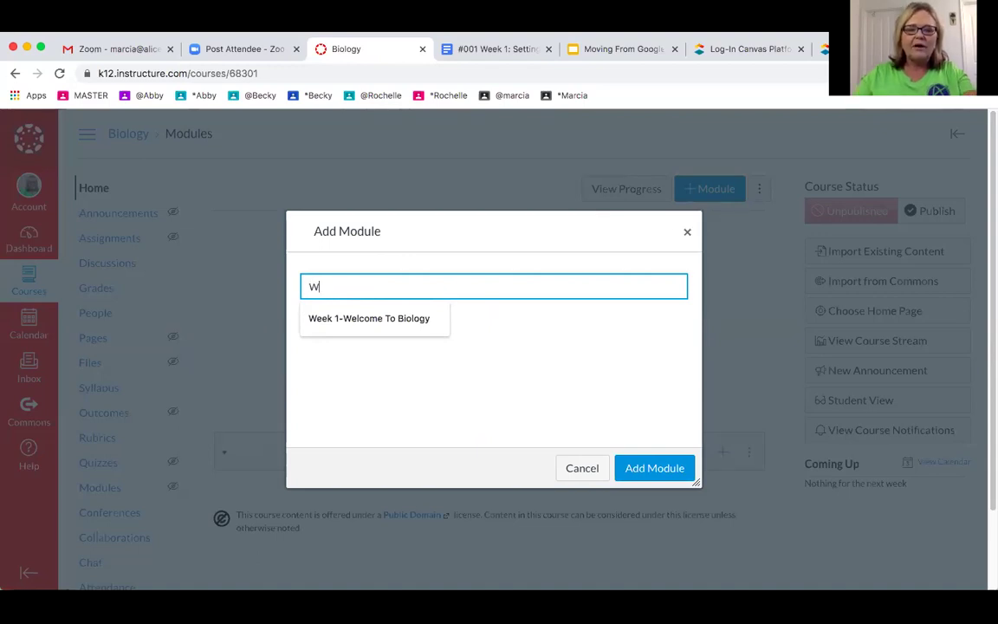
{"action": "type", "text": "eek"}
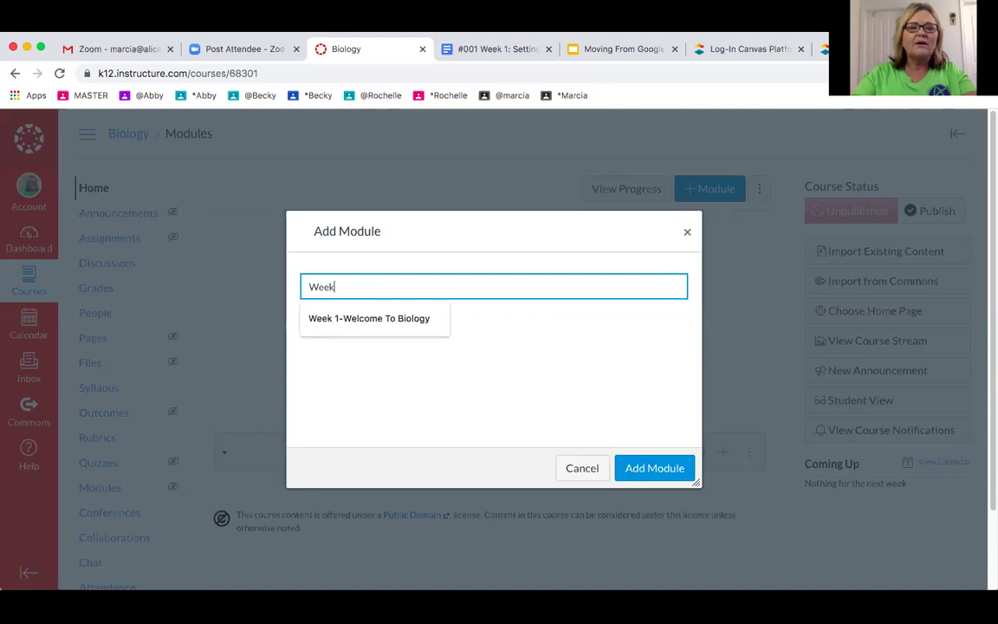
{"action": "type", "text": " 1-W"}
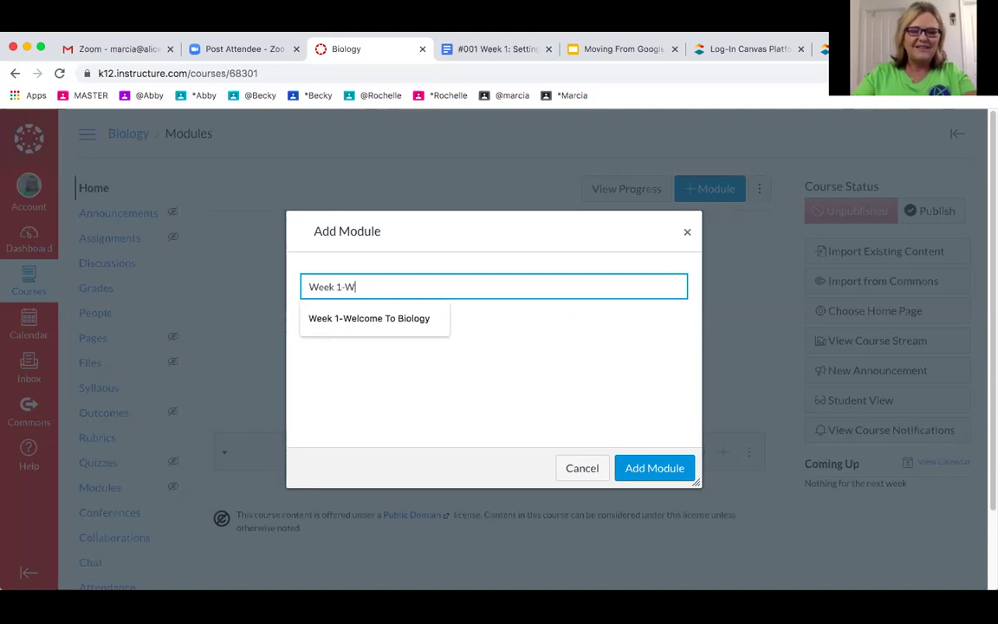
{"action": "type", "text": "elcome to"}
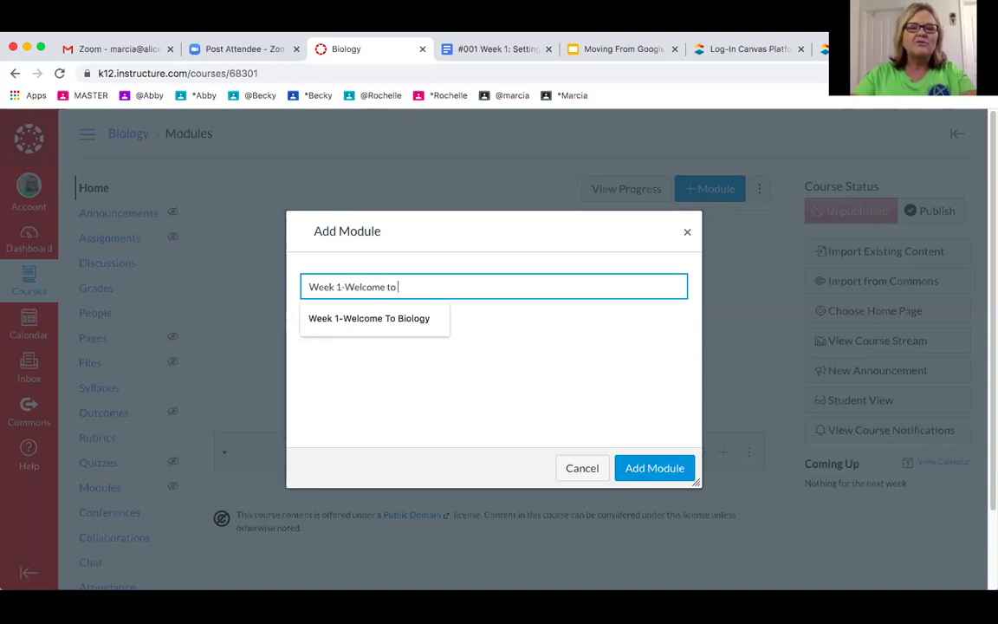
{"action": "key", "text": "BackSpace"}
{"action": "key", "text": "BackSpace"}
{"action": "key", "text": "BackSpace"}
{"action": "type", "text": "To Bi"}
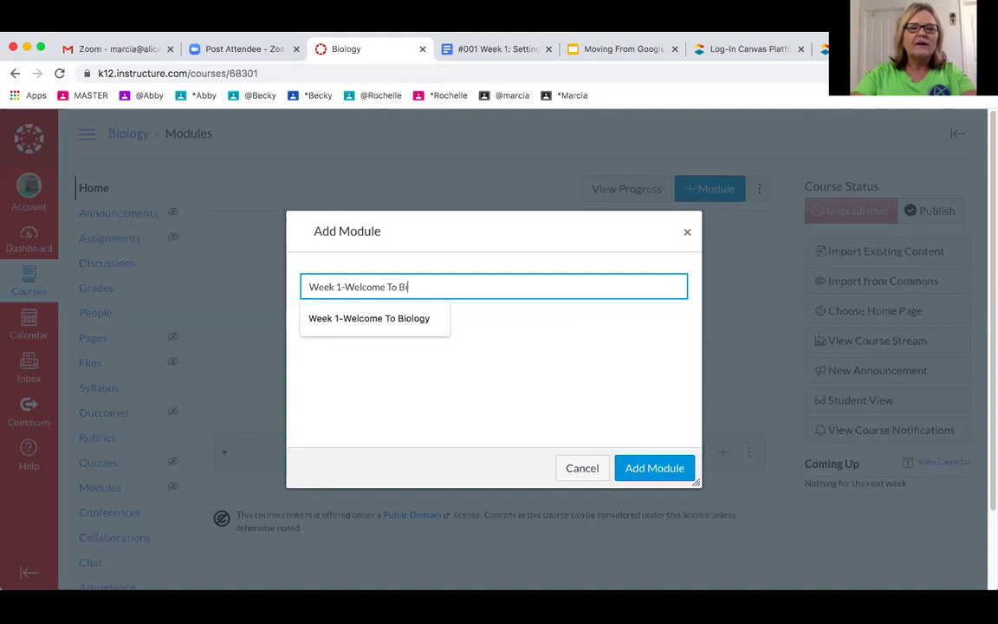
{"action": "type", "text": "ology"}
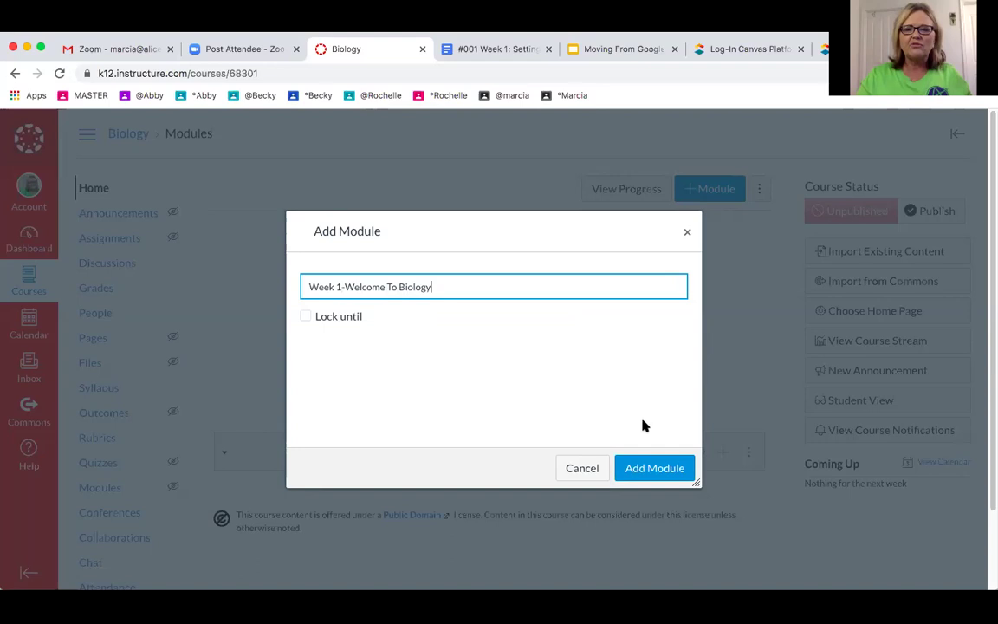
{"action": "left_click", "coordinate": [646, 472]}
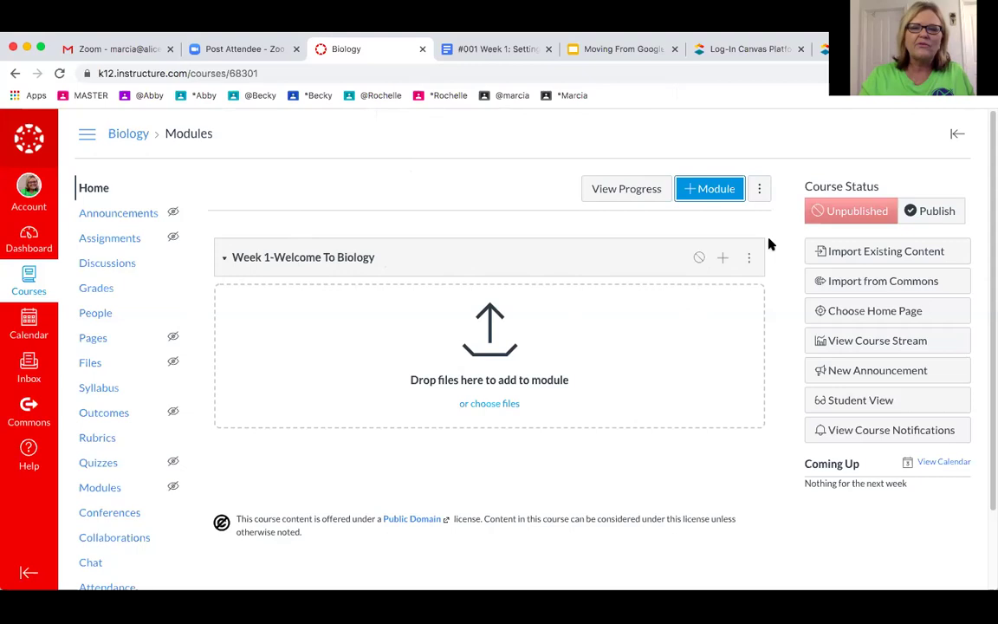
Step: Examine the Week 1-Welcome To Biology module's settings, including the Lock until date picker, without saving a change
{"action": "left_click", "coordinate": [749, 259]}
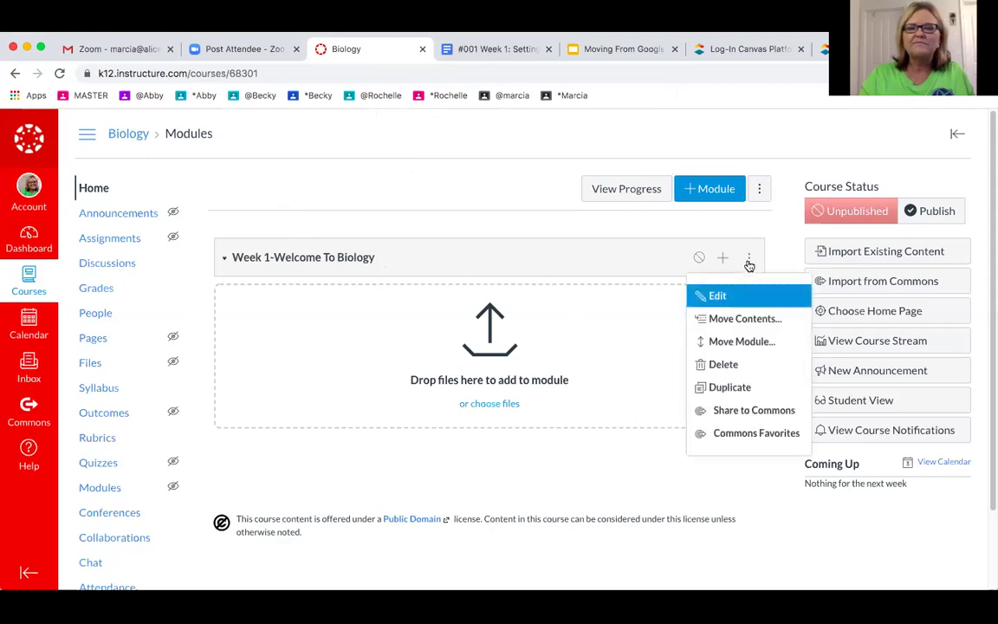
{"action": "left_click", "coordinate": [717, 298]}
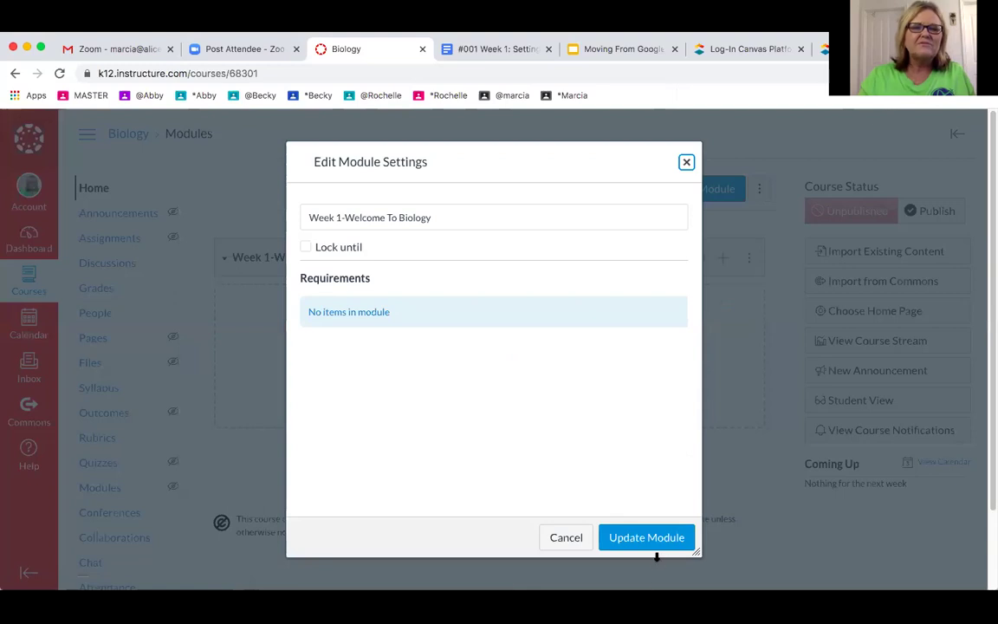
{"action": "left_click", "coordinate": [304, 248]}
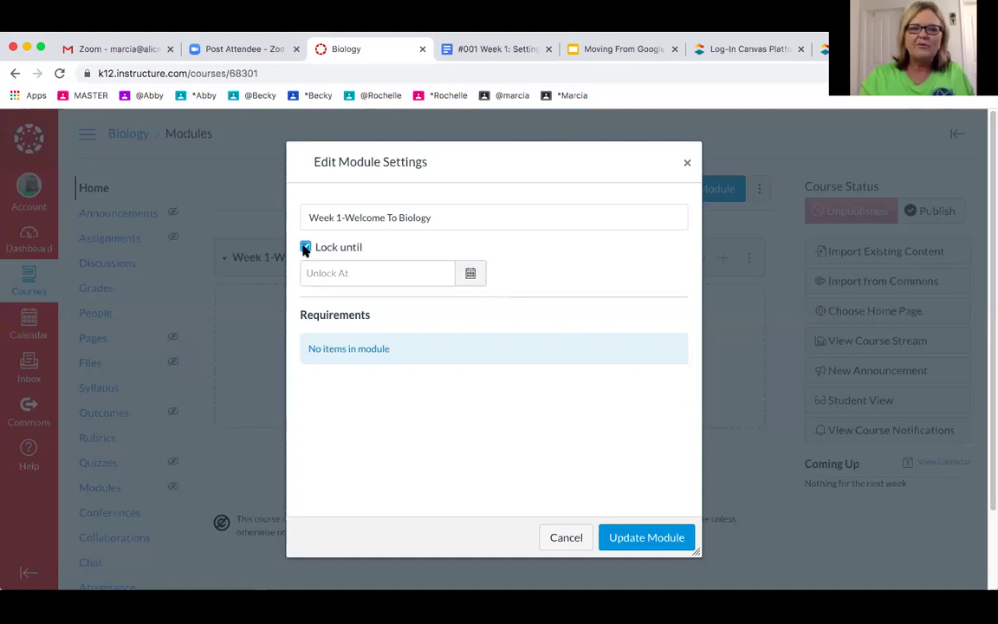
{"action": "left_click", "coordinate": [469, 273]}
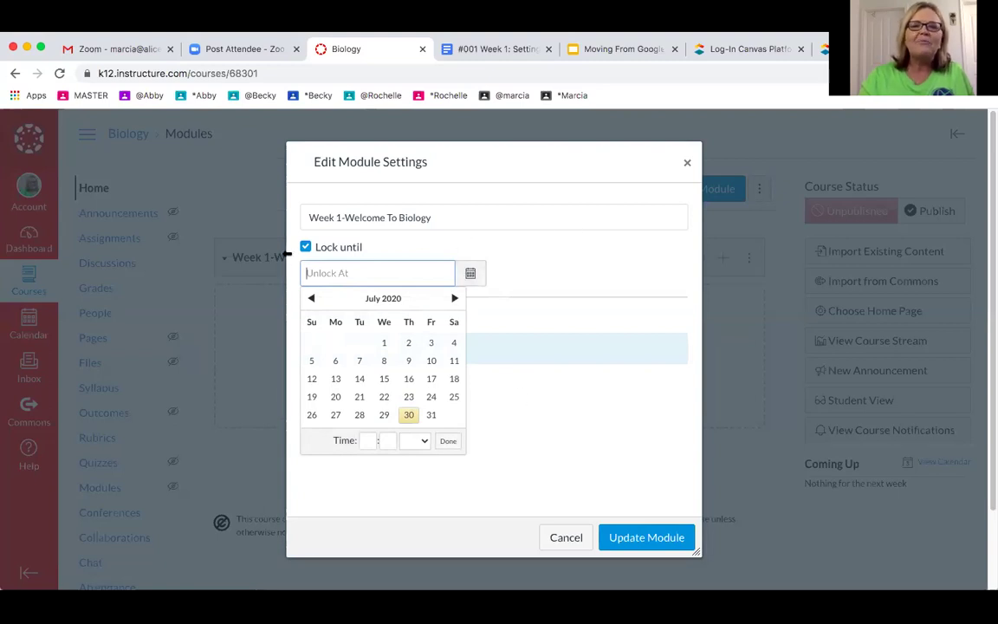
{"action": "left_click", "coordinate": [305, 247]}
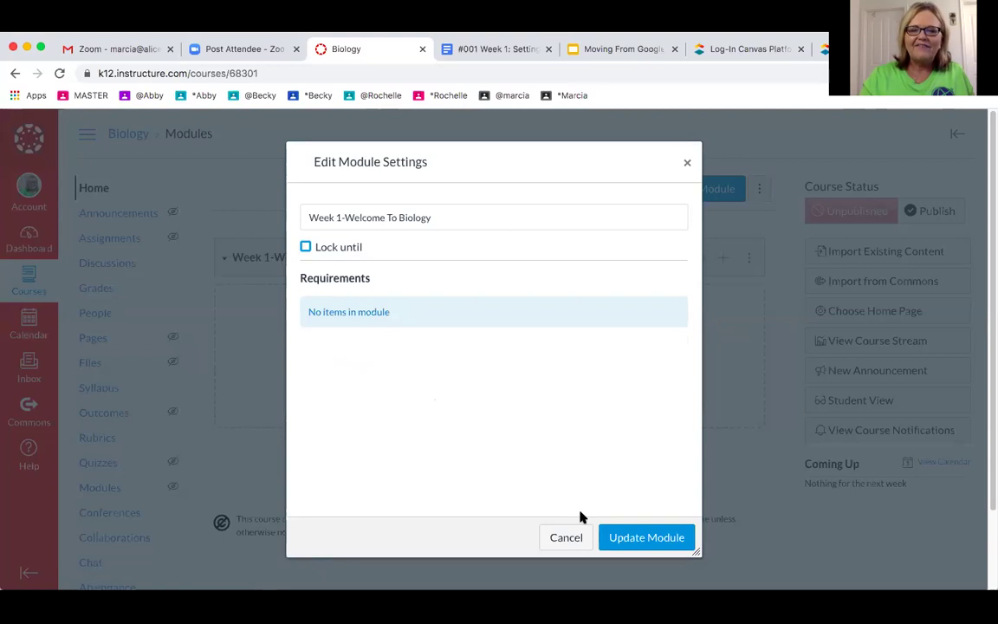
{"action": "left_click", "coordinate": [569, 537]}
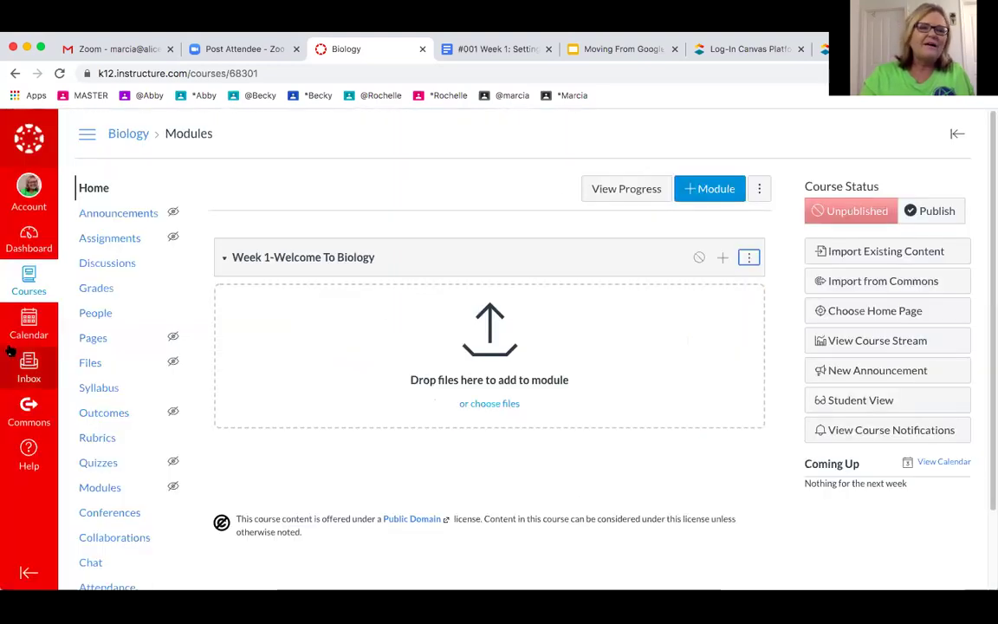
Step: View the file chooser for uploading to the module and the module's management options, without choosing a file or option
{"action": "left_click", "coordinate": [487, 405]}
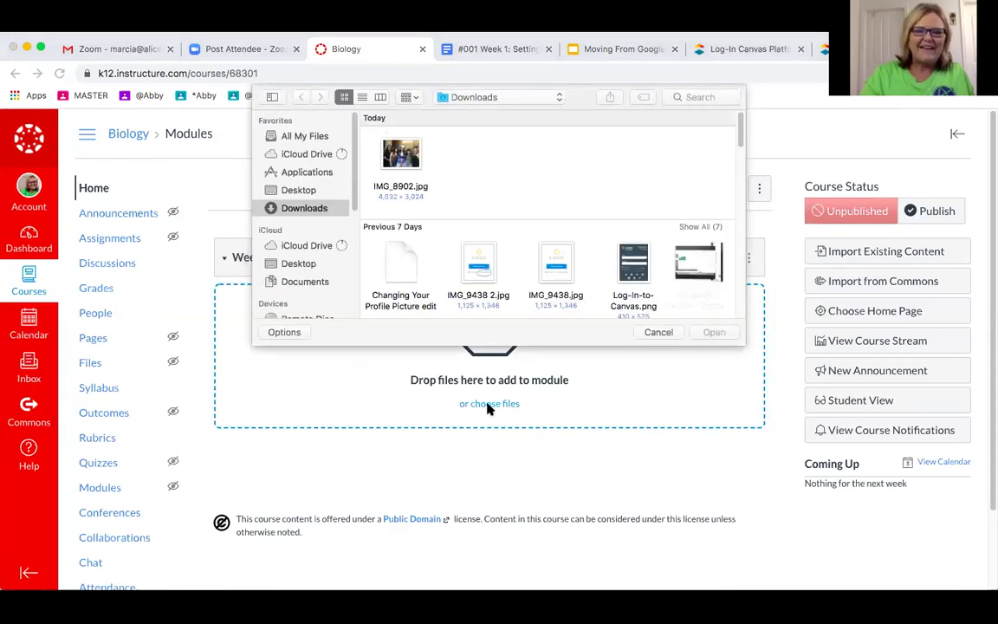
{"action": "left_click", "coordinate": [658, 333]}
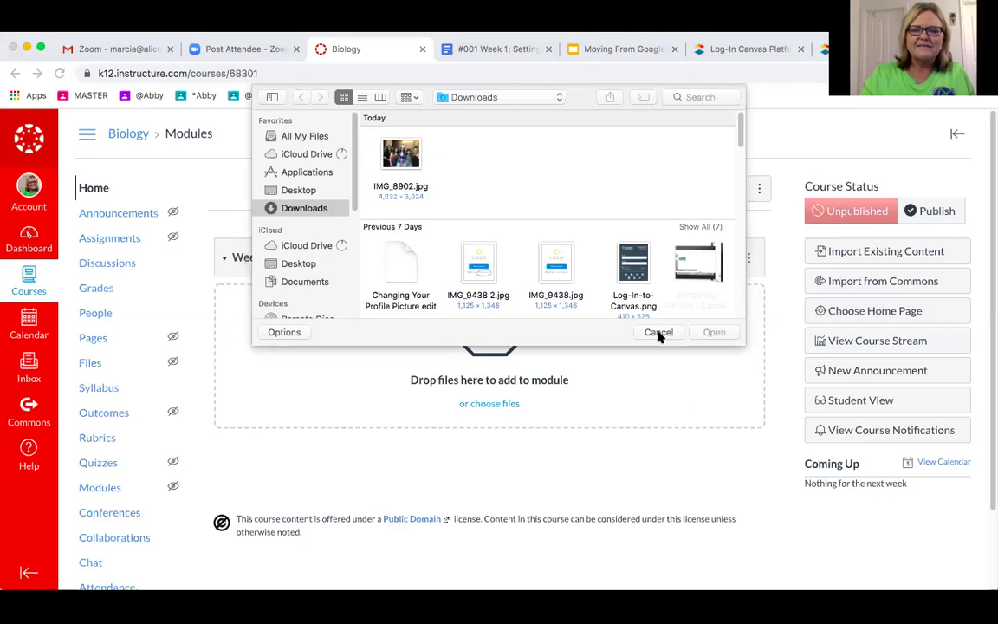
{"action": "left_click", "coordinate": [748, 258]}
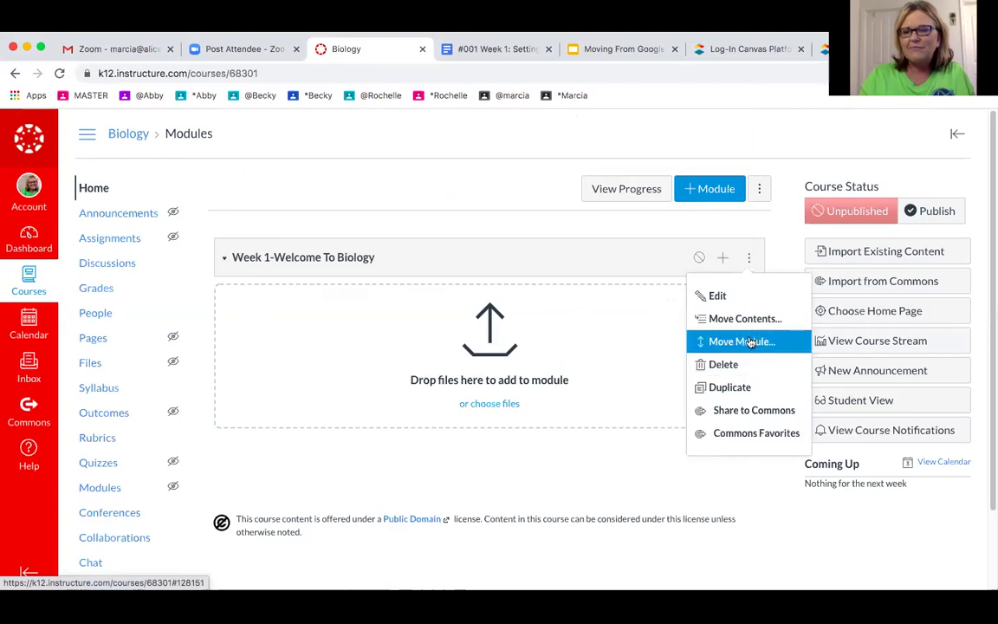
{"action": "left_click", "coordinate": [693, 499]}
Step: Open the item dialog for the Week 1-Welcome To Biology module and review the item types, keeping Assignment selected
{"action": "left_click", "coordinate": [719, 258]}
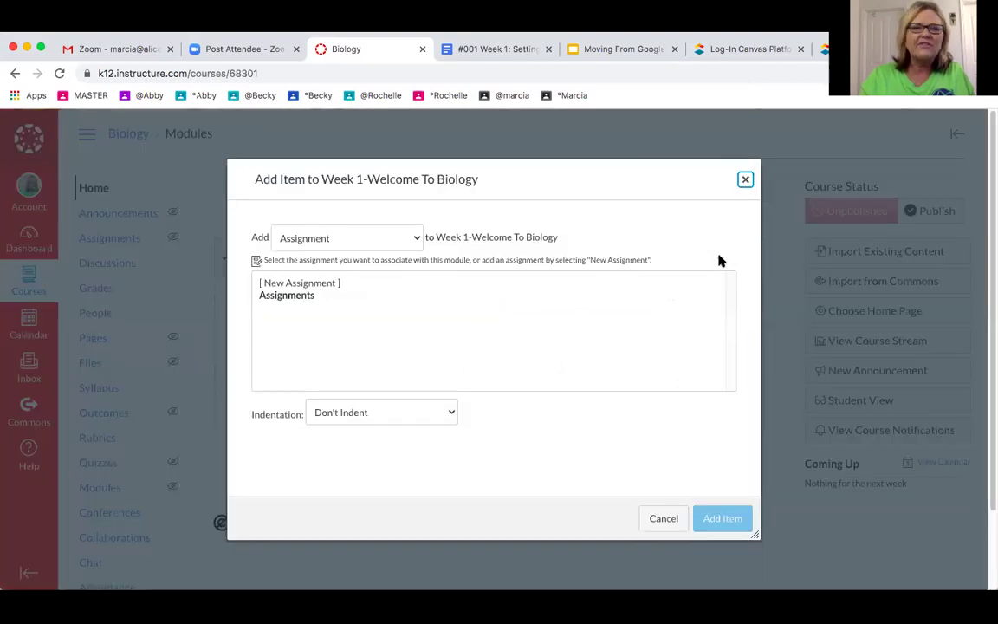
{"action": "left_click", "coordinate": [745, 179]}
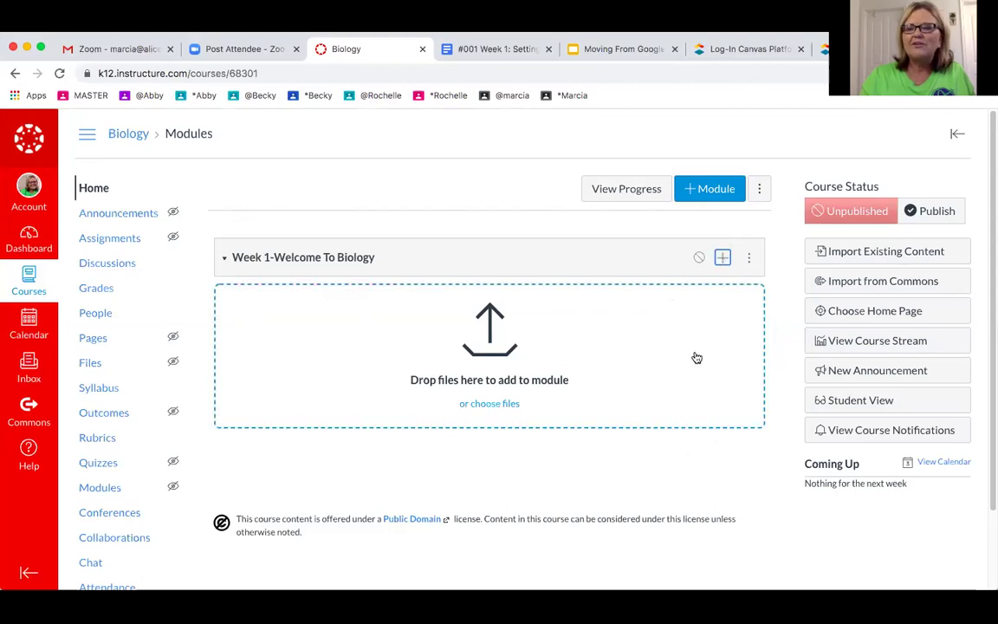
{"action": "left_click", "coordinate": [720, 259]}
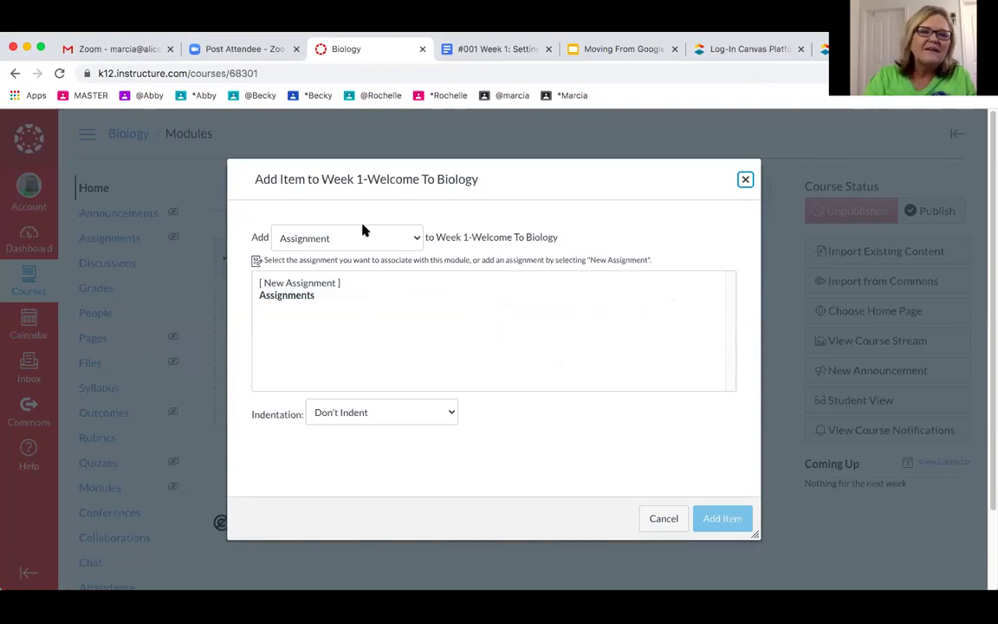
{"action": "left_click", "coordinate": [415, 239]}
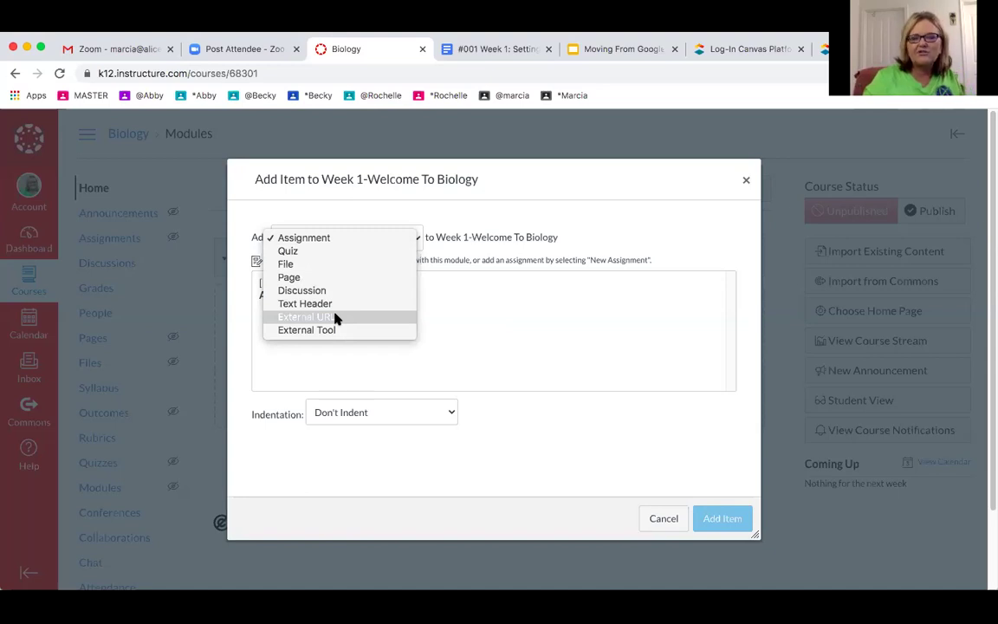
{"action": "left_click", "coordinate": [329, 239]}
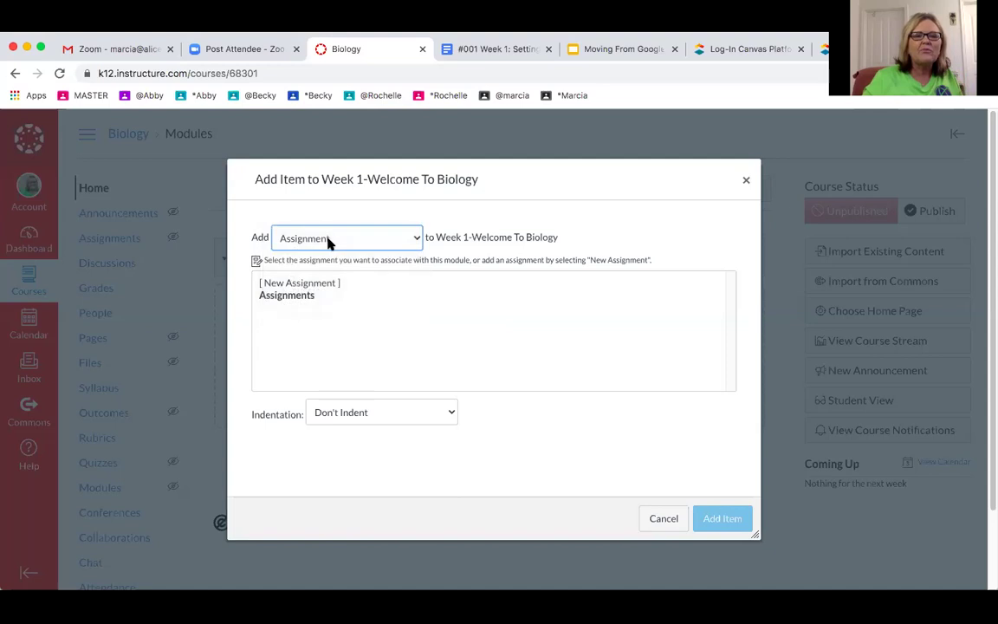
Step: Add a new assignment named "#001 Monday-Student Survey" to the Week 1-Welcome To Biology module, indented 1 level
{"action": "left_click", "coordinate": [318, 286]}
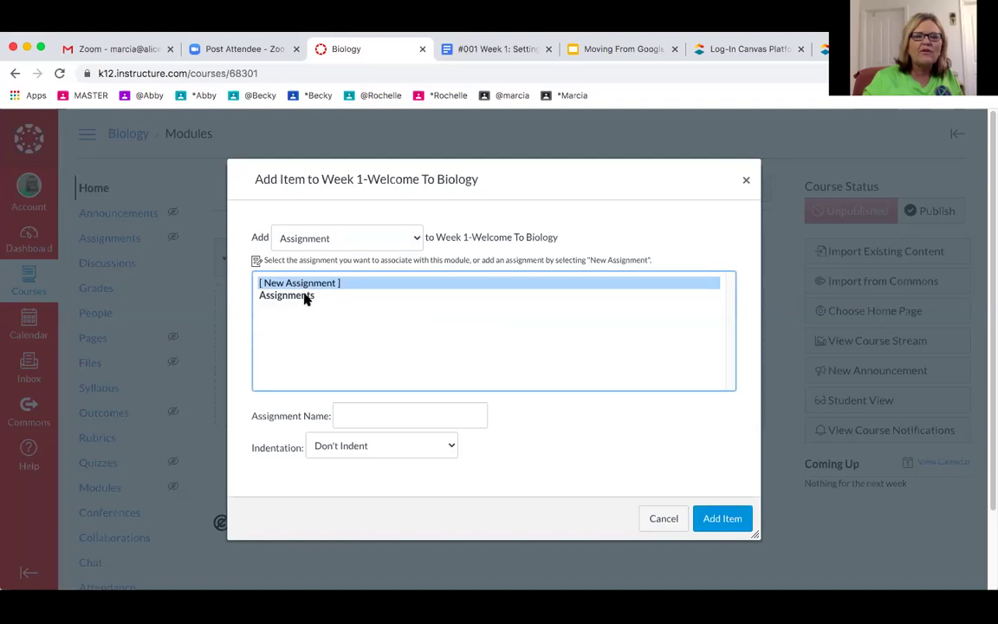
{"action": "left_click", "coordinate": [368, 338]}
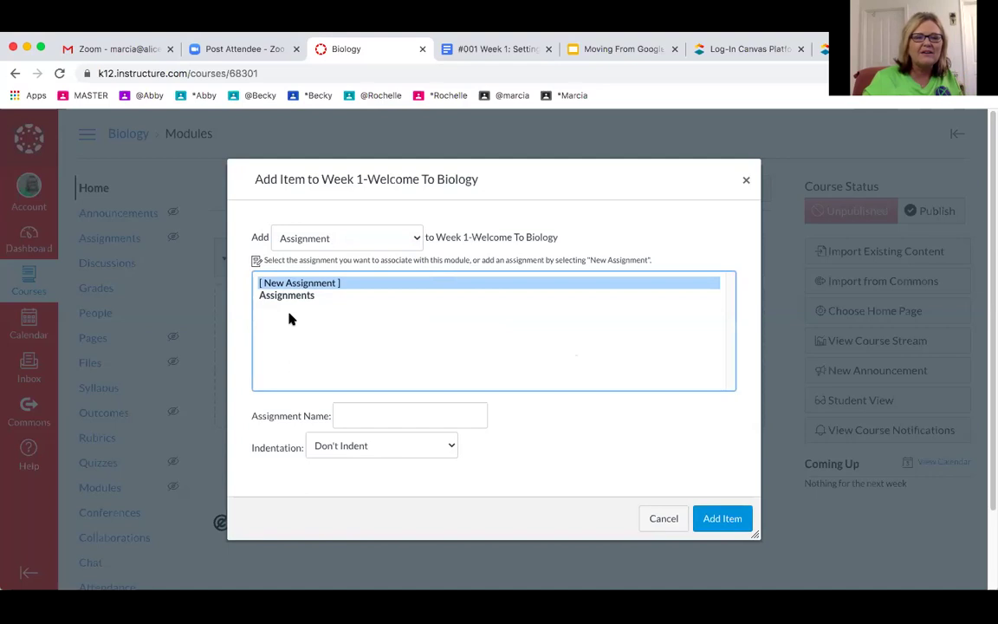
{"action": "left_click", "coordinate": [363, 414]}
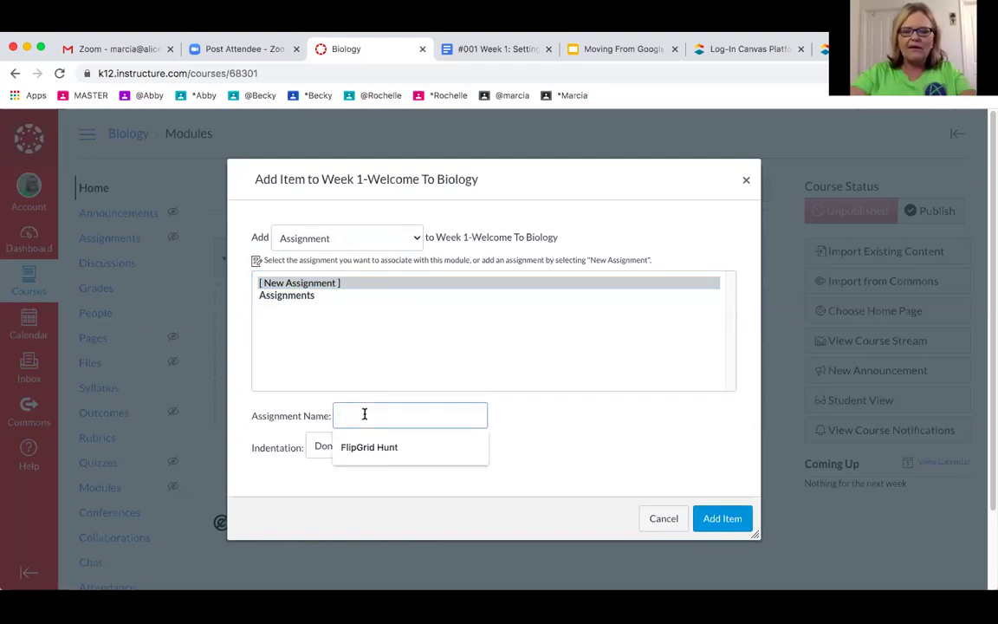
{"action": "type", "text": "Student Survey"}
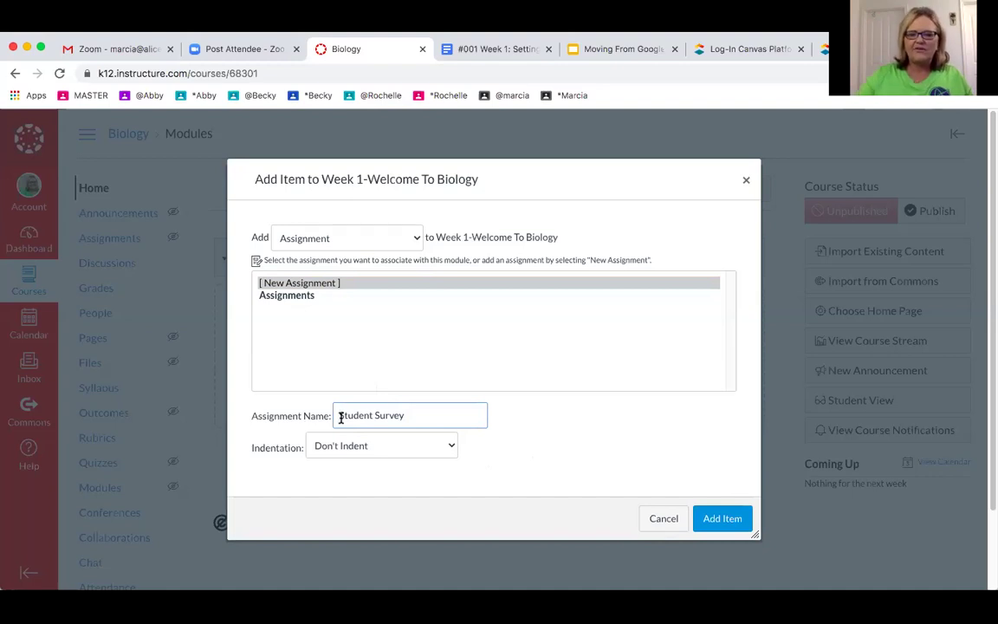
{"action": "type", "text": "#"}
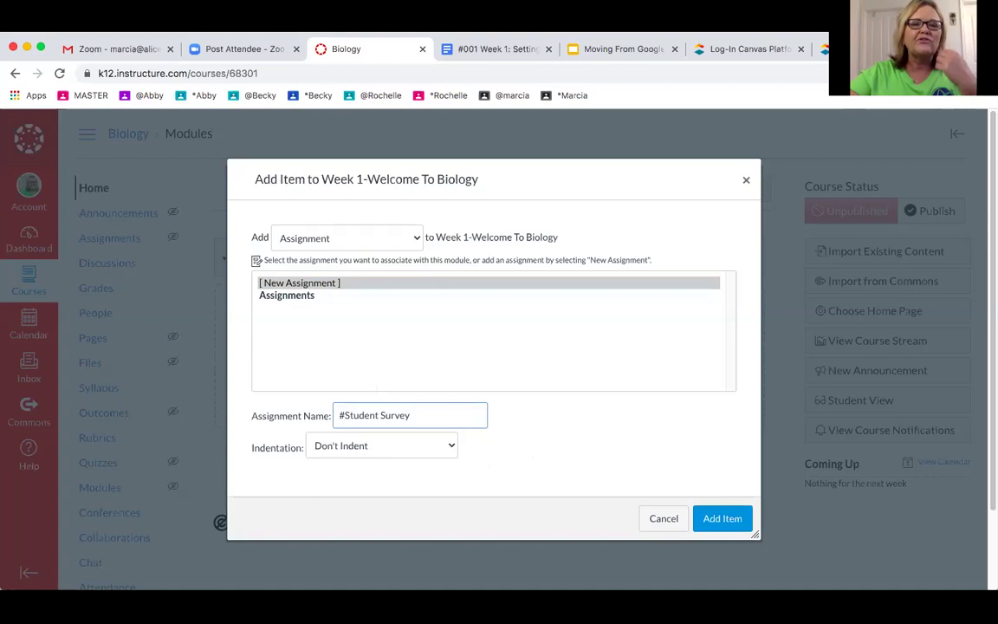
{"action": "type", "text": "001"}
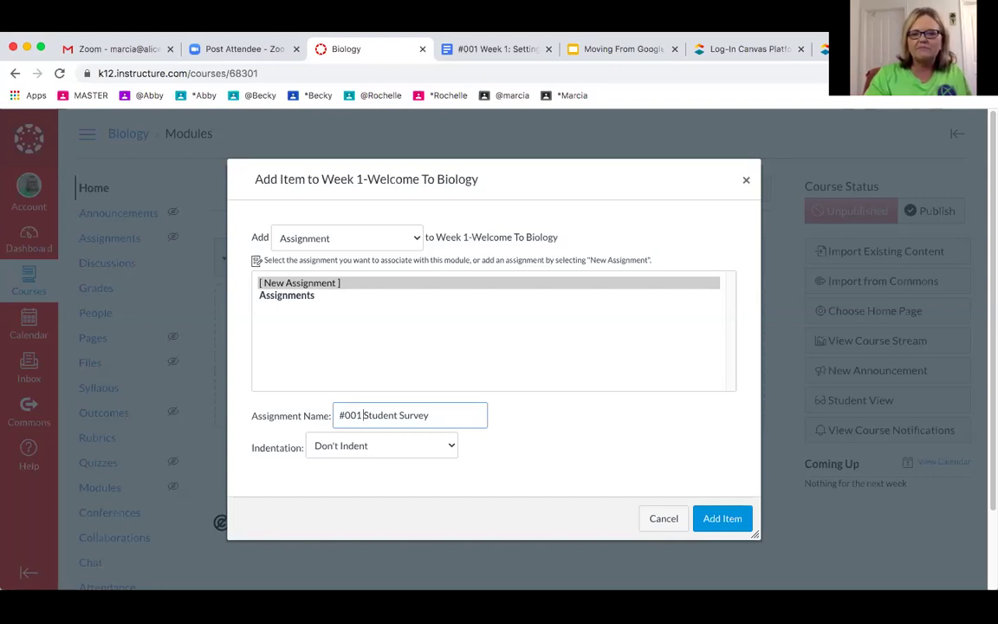
{"action": "type", "text": "Monday"}
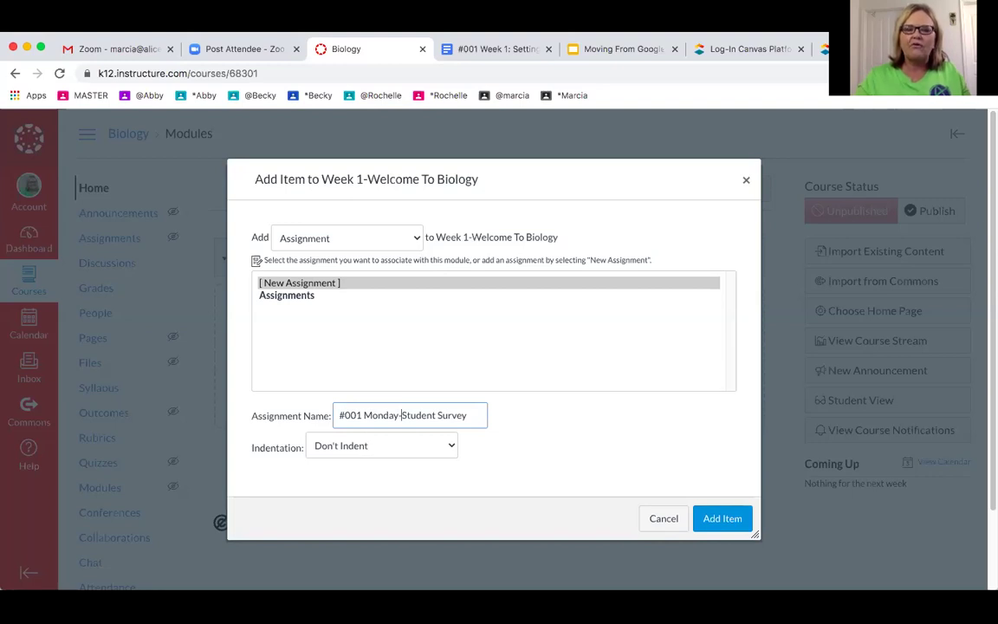
{"action": "left_click", "coordinate": [450, 446]}
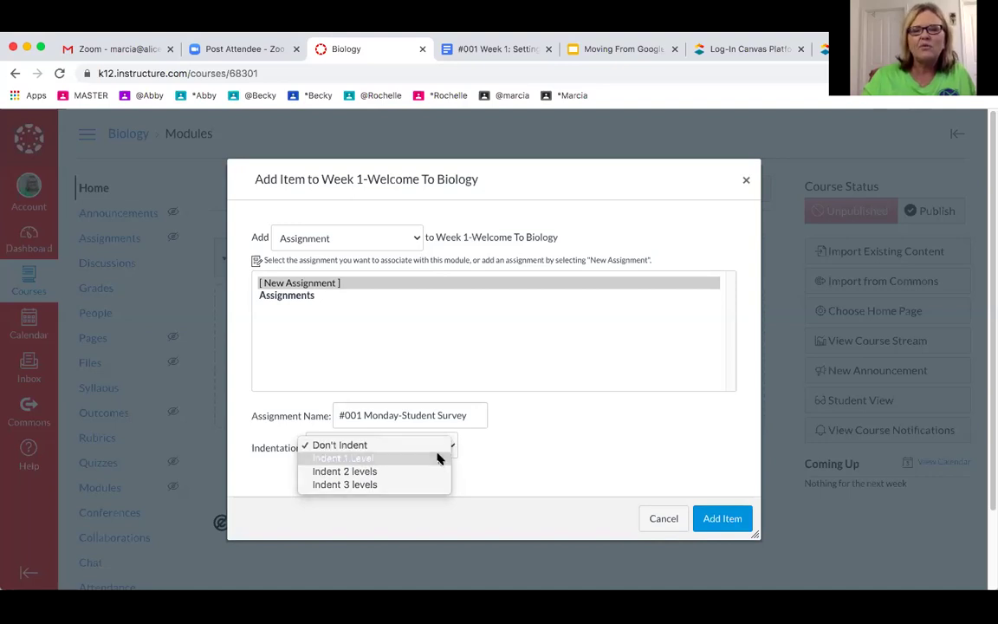
{"action": "left_click", "coordinate": [437, 458]}
{"action": "left_click", "coordinate": [715, 522]}
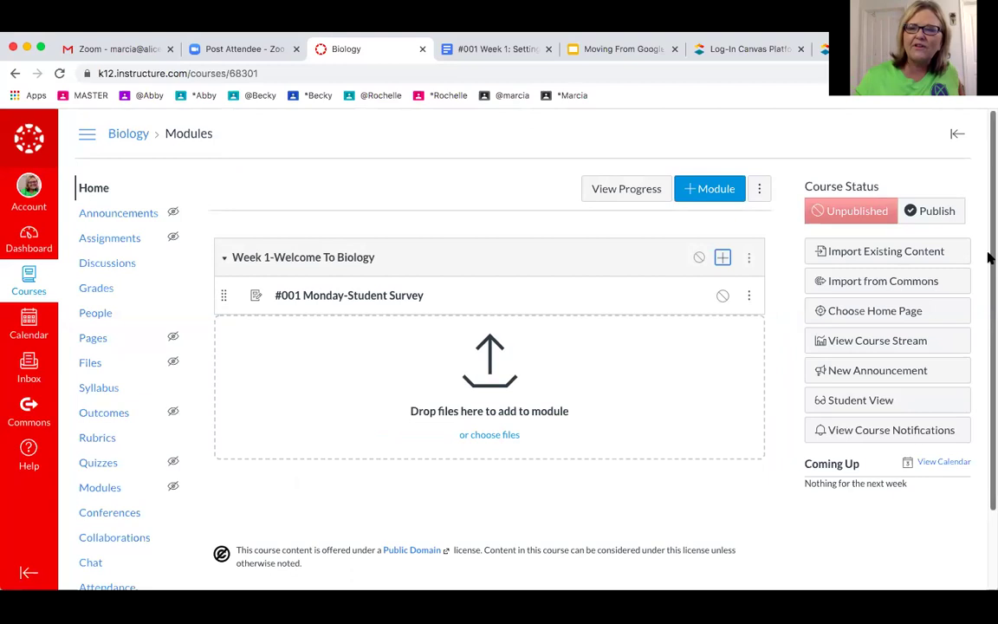
Step: Open Google Drive within the Biology course and authorize the integration with the Google account
{"action": "left_click_drag", "start_coordinate": [986, 258], "coordinate": [989, 344]}
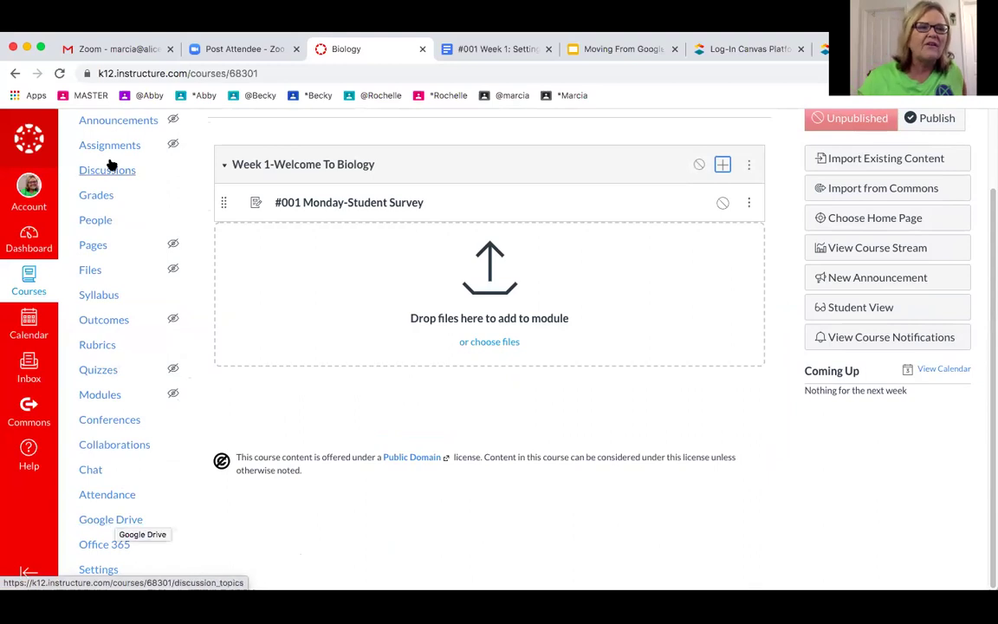
{"action": "left_click", "coordinate": [124, 521]}
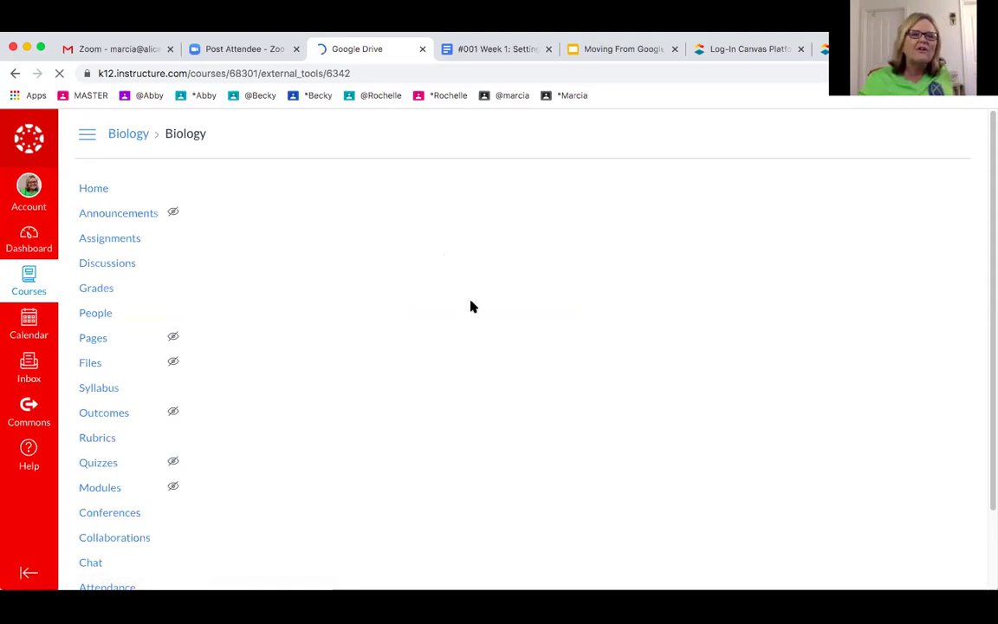
{"action": "mouse_move", "coordinate": [987, 168]}
{"action": "left_mouse_down"}
{"action": "mouse_move", "coordinate": [990, 295]}
{"action": "mouse_move", "coordinate": [987, 171]}
{"action": "left_mouse_up"}
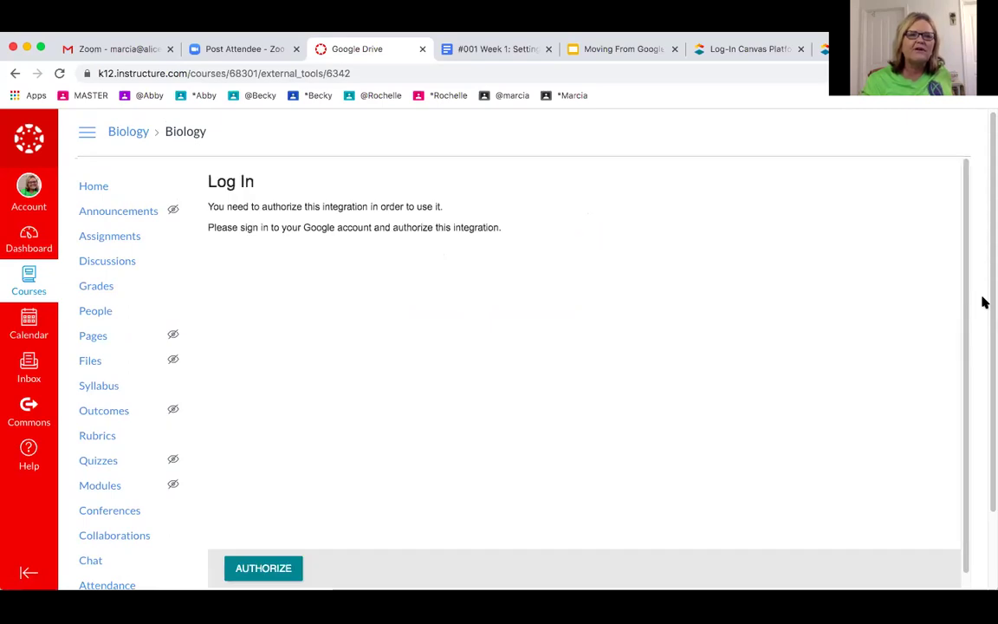
{"action": "left_click_drag", "start_coordinate": [963, 196], "coordinate": [987, 276]}
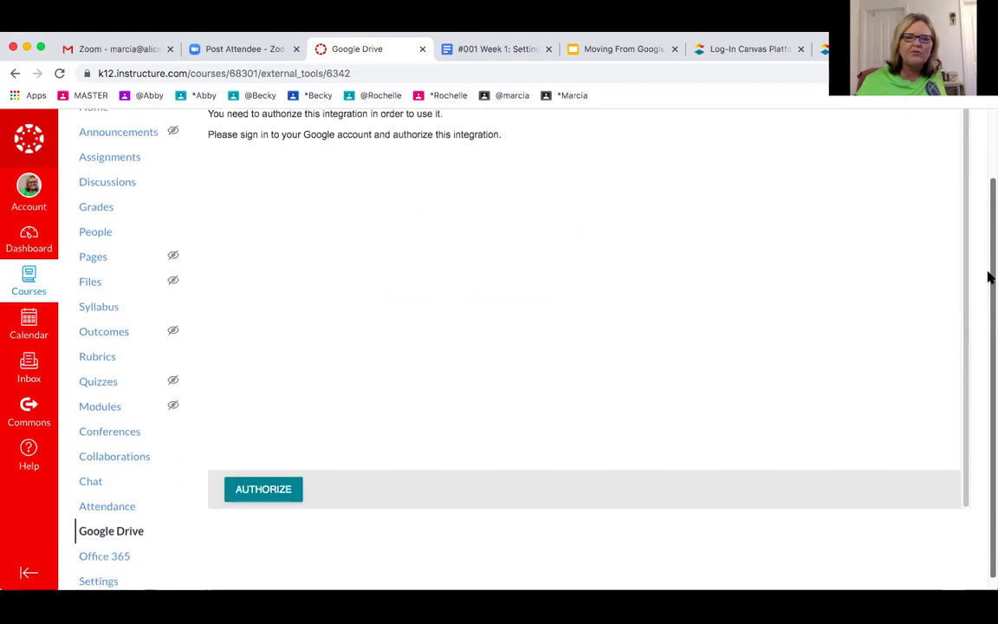
{"action": "left_click", "coordinate": [261, 490]}
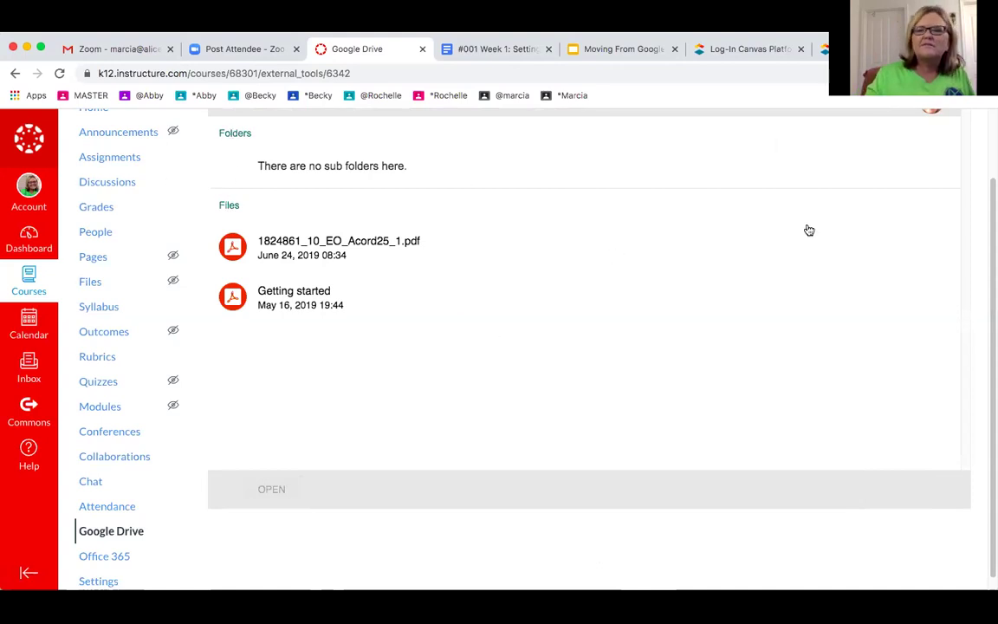
Step: Search the course's Google Drive files for "hello" and clear the search
{"action": "left_click_drag", "start_coordinate": [986, 378], "coordinate": [986, 223]}
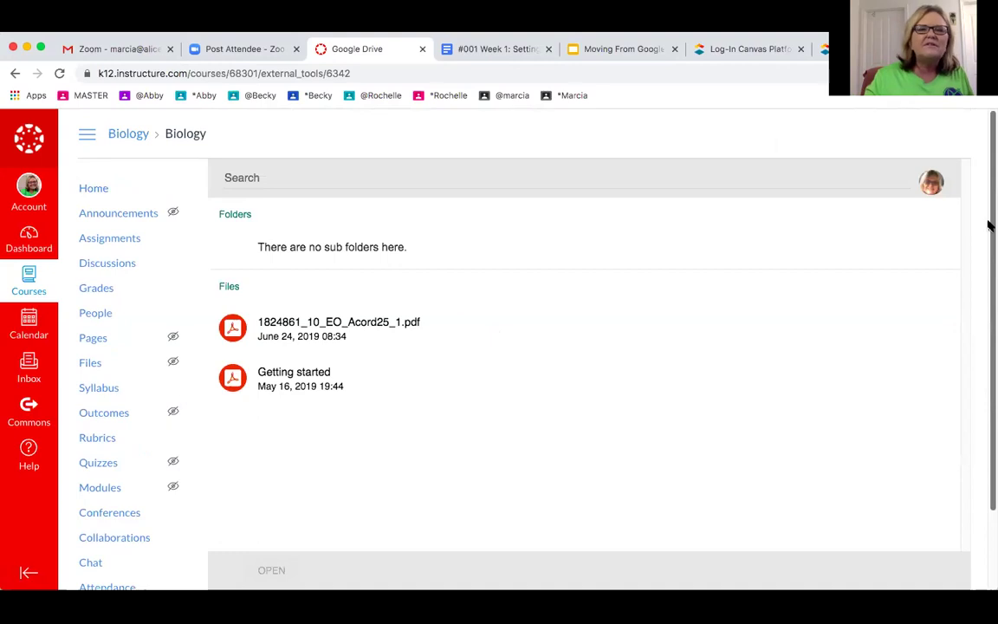
{"action": "left_click", "coordinate": [273, 173]}
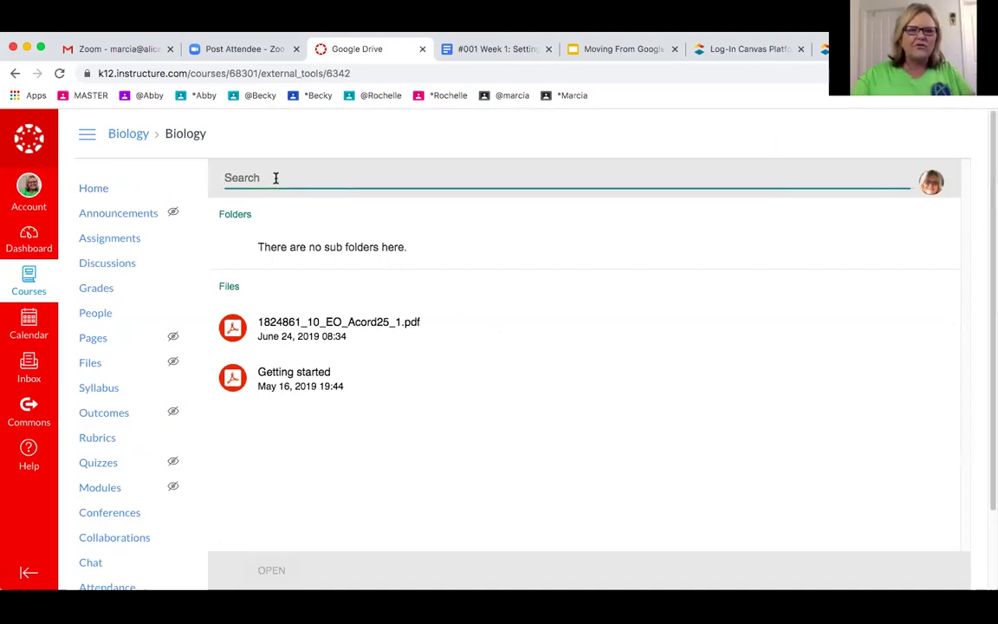
{"action": "type", "text": "hello"}
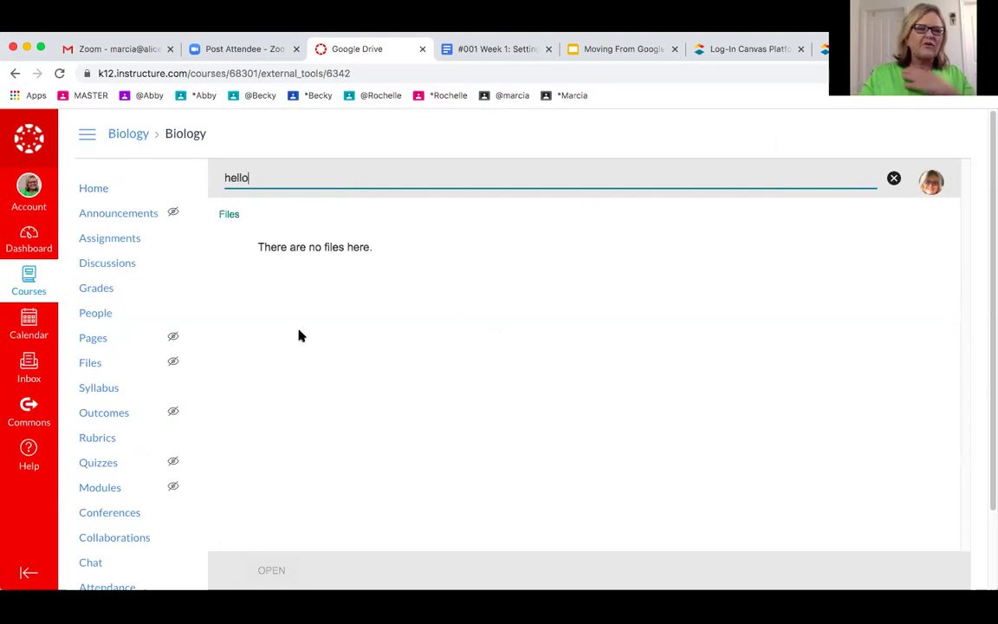
{"action": "left_click_drag", "start_coordinate": [989, 207], "coordinate": [990, 367]}
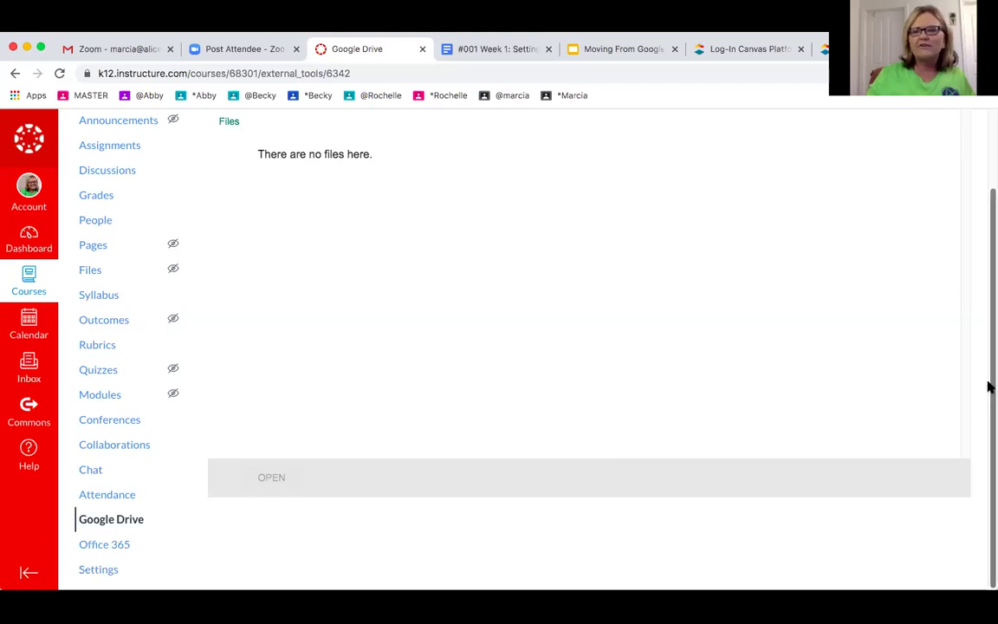
{"action": "left_click_drag", "start_coordinate": [986, 382], "coordinate": [988, 247]}
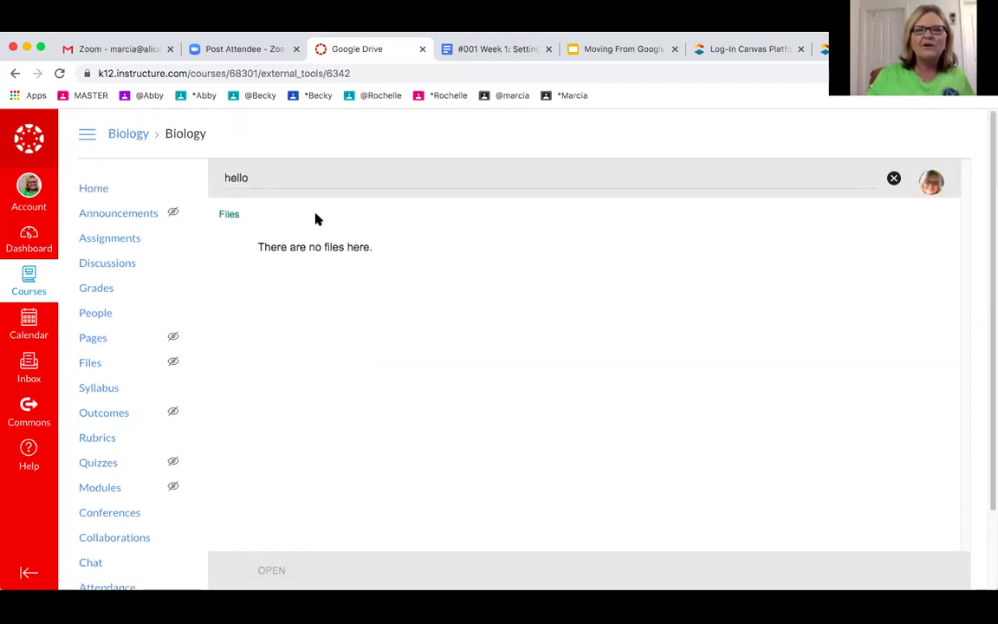
{"action": "left_click", "coordinate": [894, 179]}
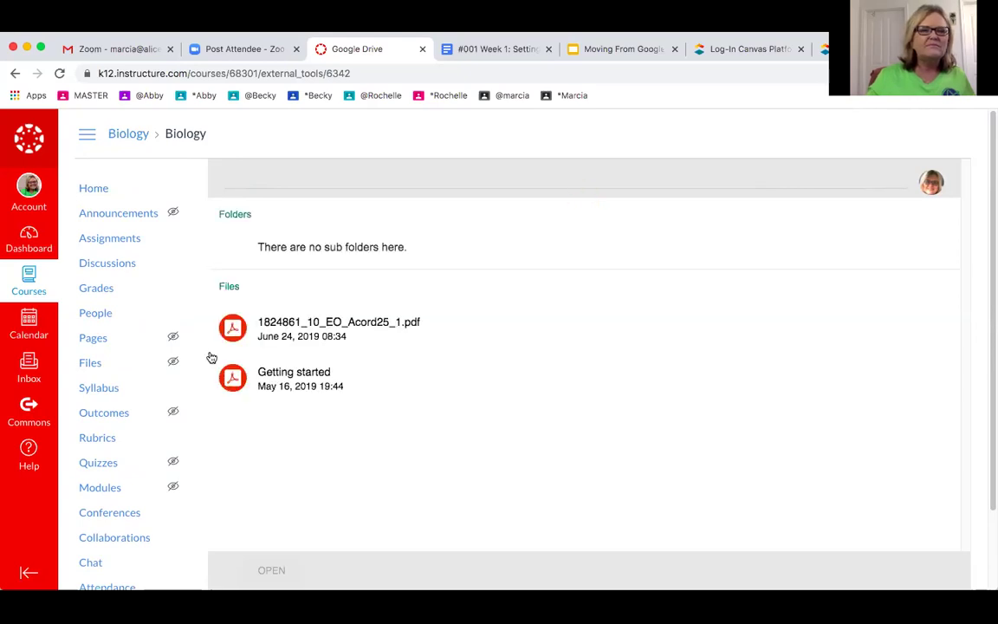
Step: View the Acord25 PDF from Google Drive and open it with Google Docs, closing the new document and the #001 Week 1 document
{"action": "left_click", "coordinate": [319, 323]}
{"action": "left_click", "coordinate": [264, 576]}
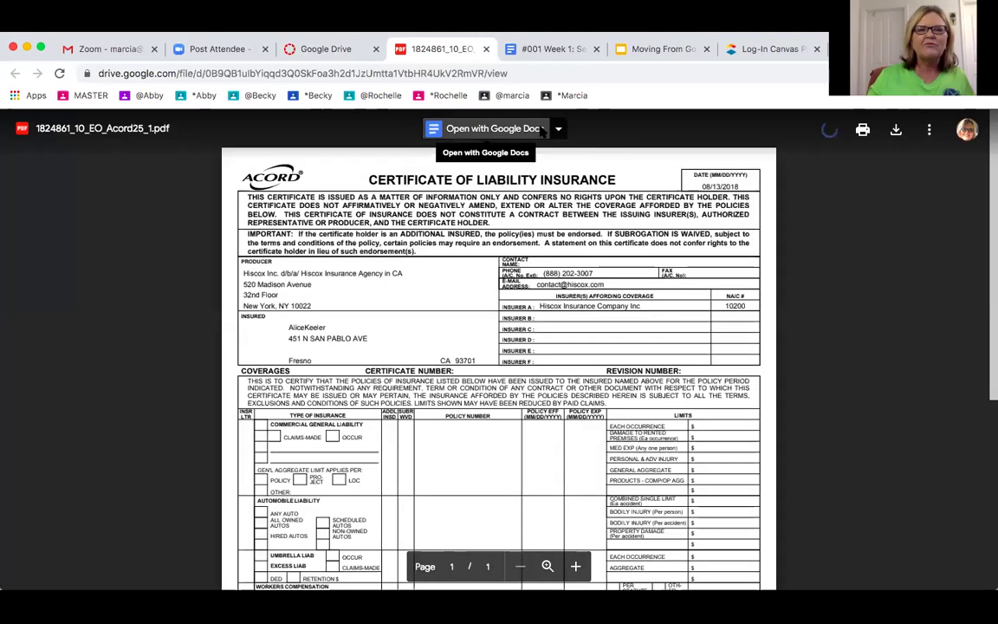
{"action": "left_click", "coordinate": [541, 130]}
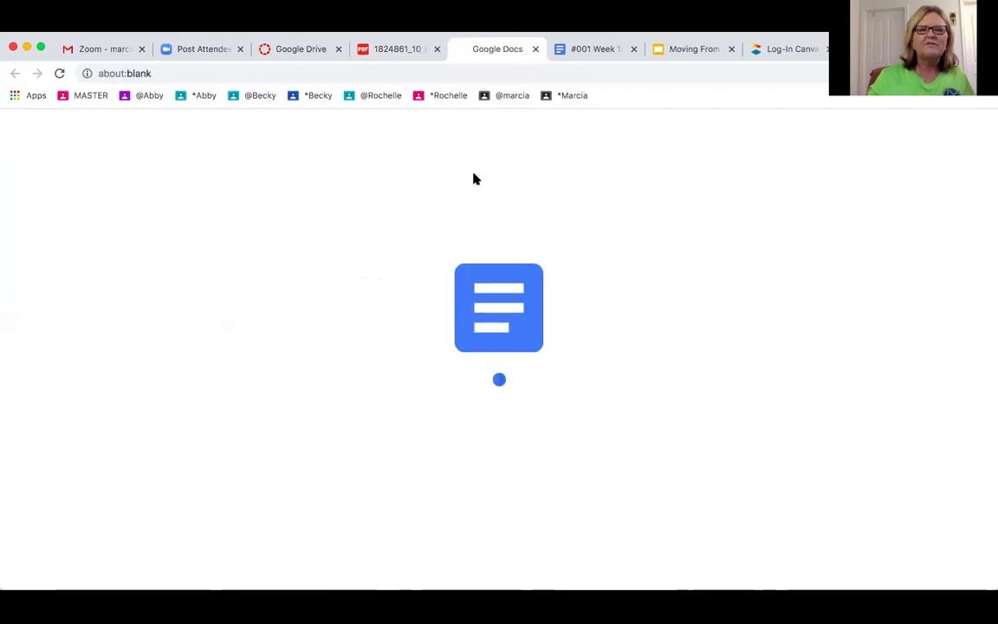
{"action": "left_click", "coordinate": [535, 50]}
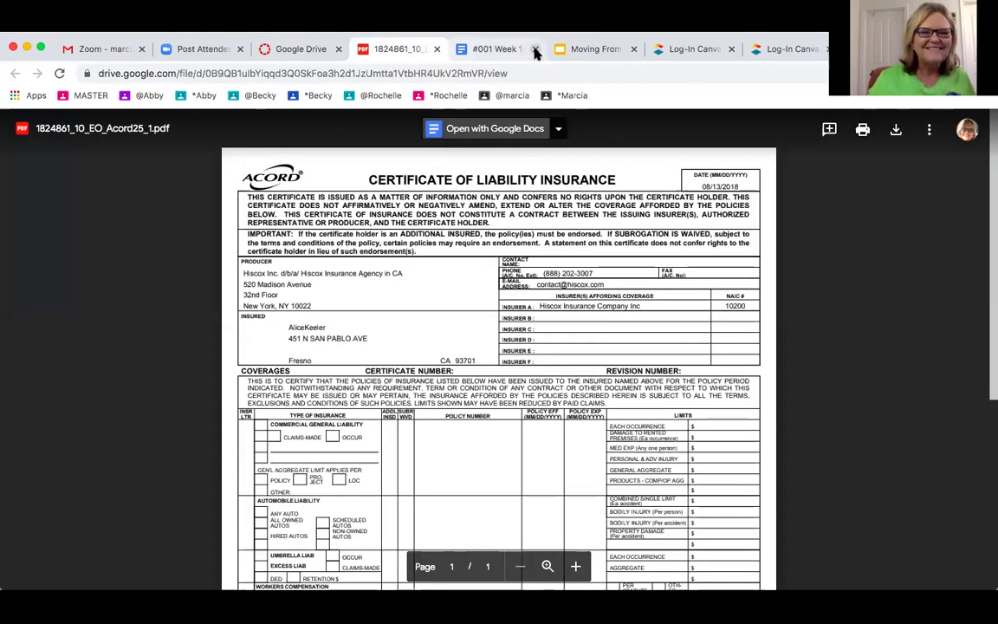
{"action": "left_click", "coordinate": [536, 49]}
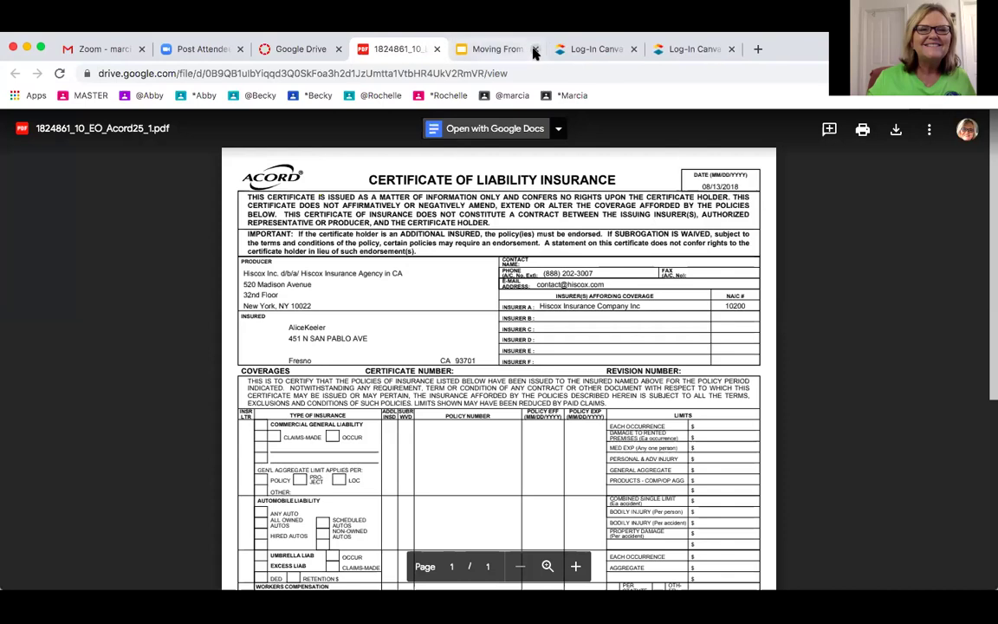
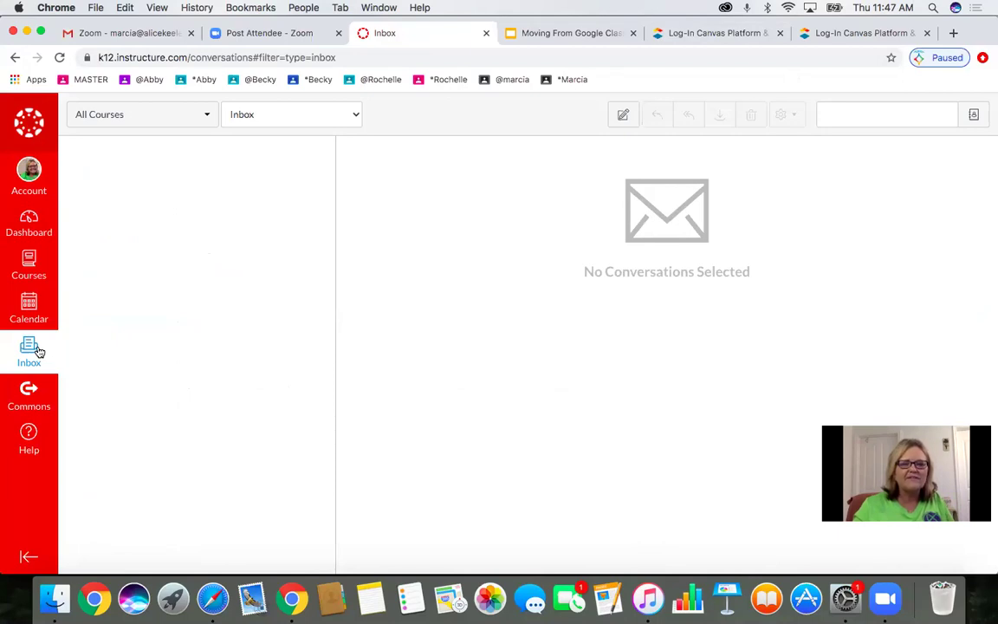
Step: Search Canvas Commons for "biology" and browse the shared resources
{"action": "left_click", "coordinate": [30, 392]}
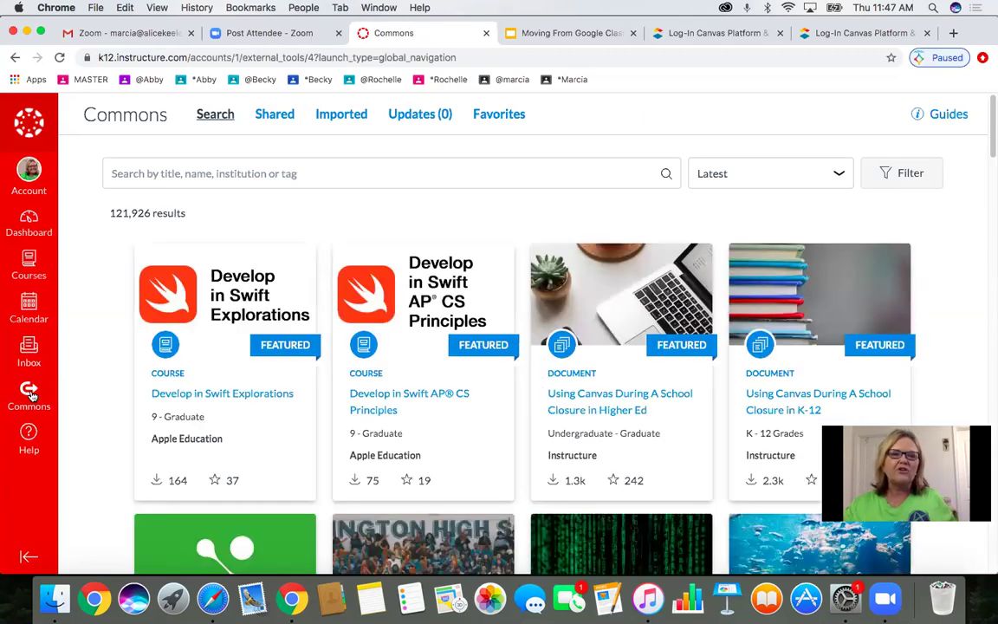
{"action": "left_click", "coordinate": [346, 179]}
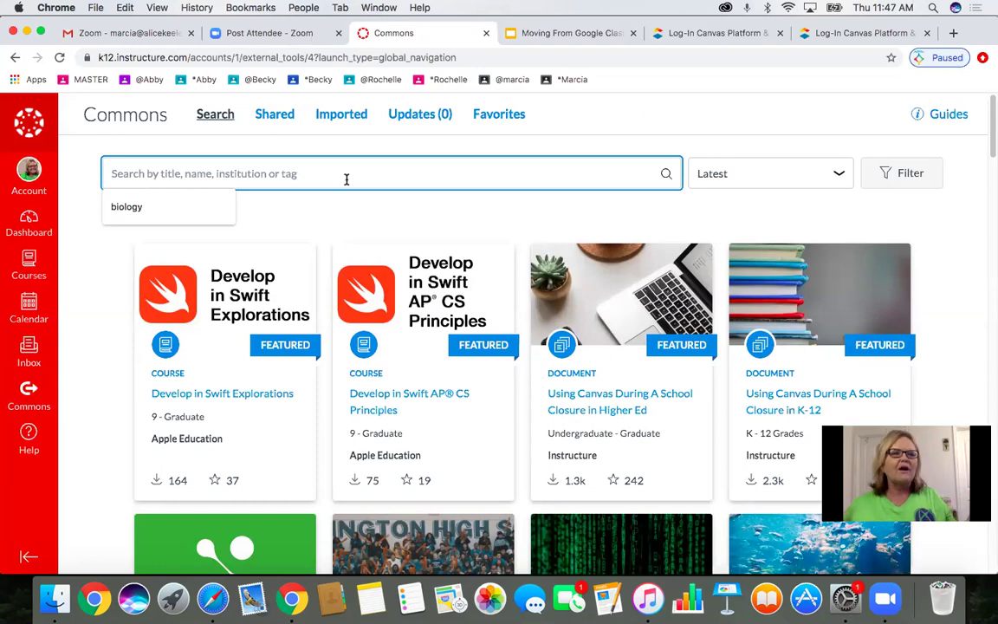
{"action": "left_click", "coordinate": [127, 207]}
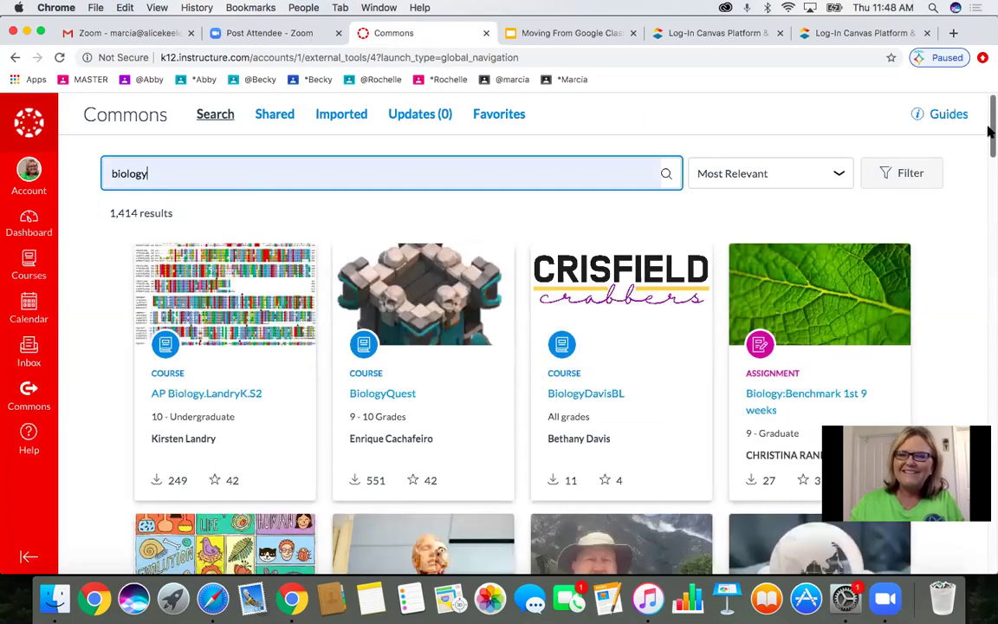
{"action": "scroll", "coordinate": [988, 147], "scroll_direction": "down", "scroll_amount": 2}
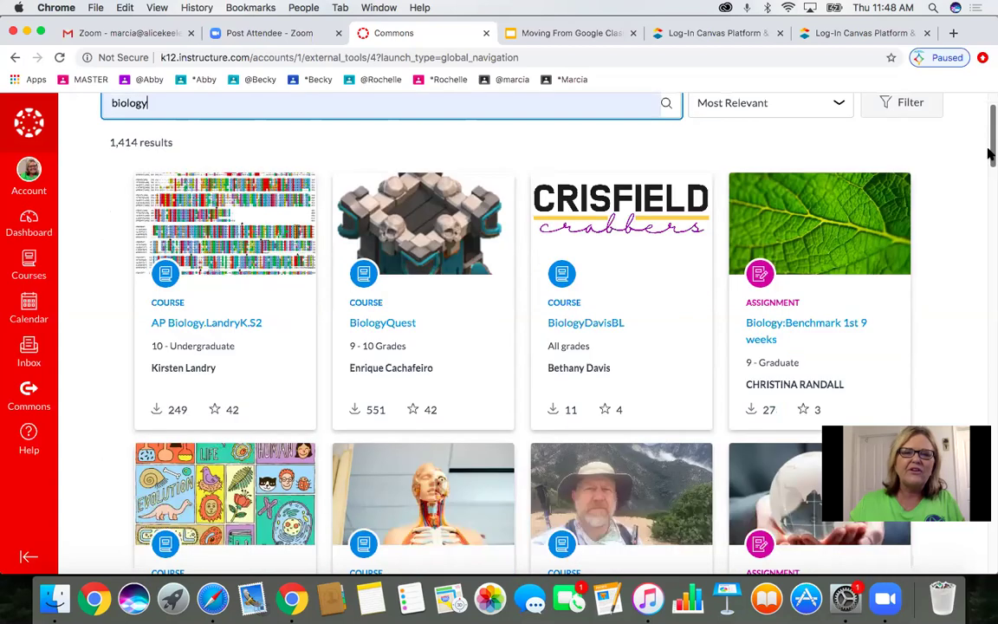
{"action": "scroll", "coordinate": [780, 154], "scroll_direction": "down", "scroll_amount": 2}
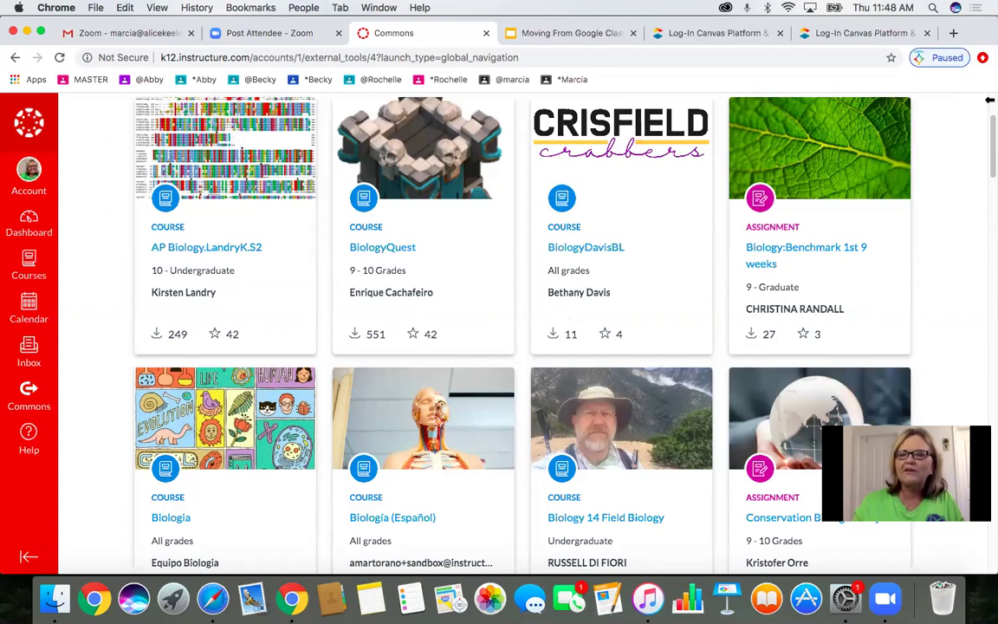
Step: Replace the "biology" search in Commons with a search for "avid"
{"action": "scroll", "coordinate": [988, 130], "scroll_direction": "up", "scroll_amount": 5}
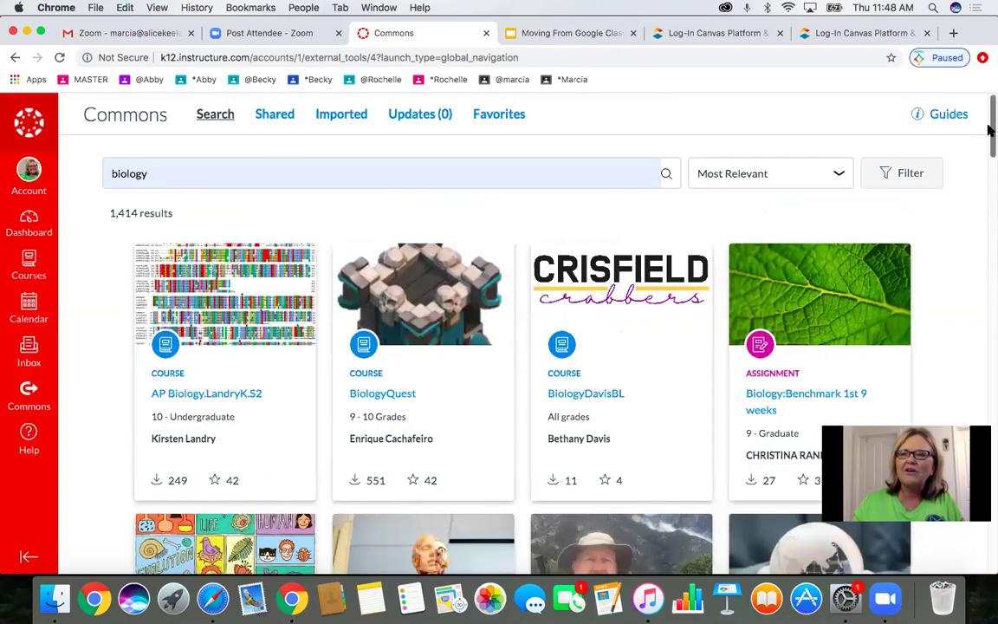
{"action": "scroll", "coordinate": [990, 111], "scroll_direction": "down", "scroll_amount": 6}
{"action": "scroll", "coordinate": [990, 110], "scroll_direction": "up", "scroll_amount": 4}
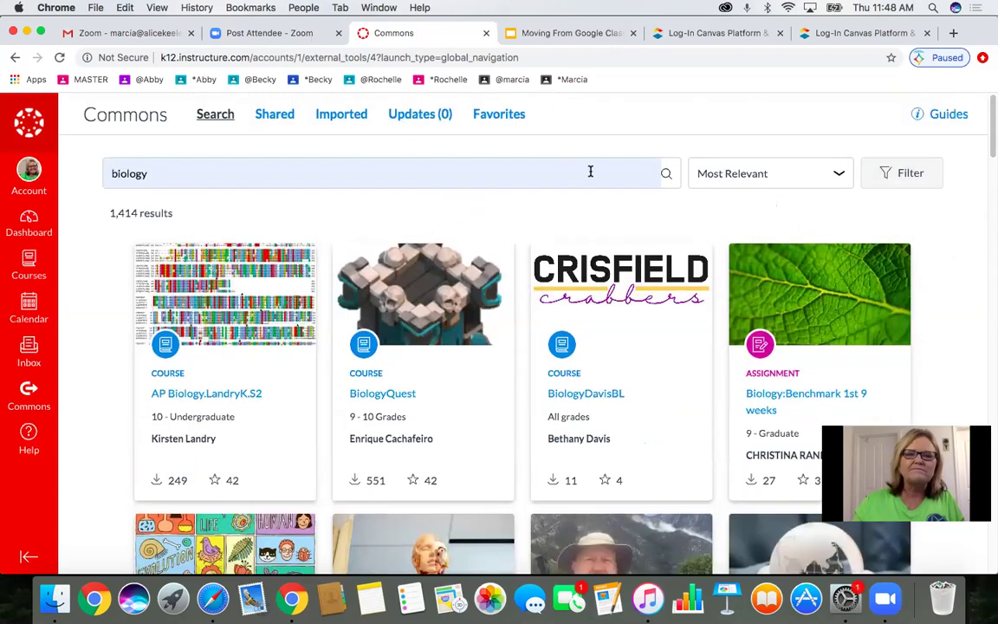
{"action": "scroll", "coordinate": [990, 117], "scroll_direction": "down", "scroll_amount": 1}
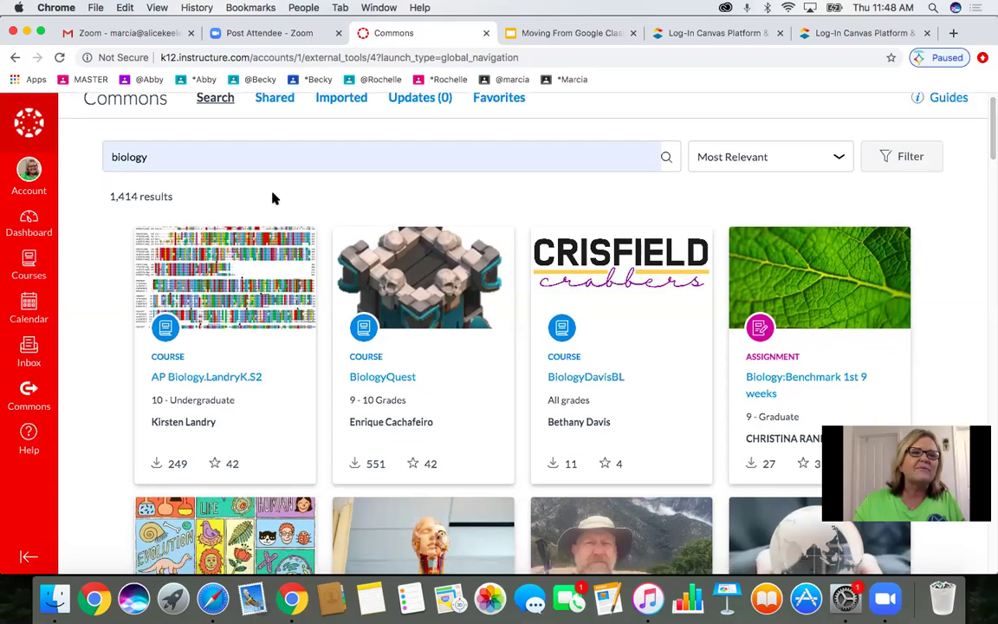
{"action": "left_click", "coordinate": [136, 156]}
{"action": "key", "text": "super+a"}
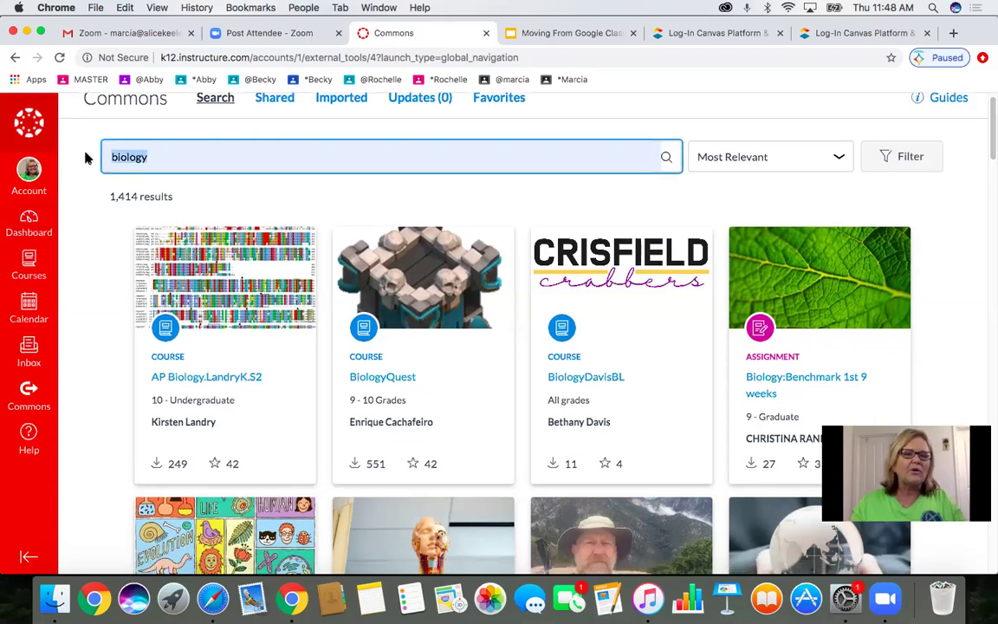
{"action": "type", "text": "avid"}
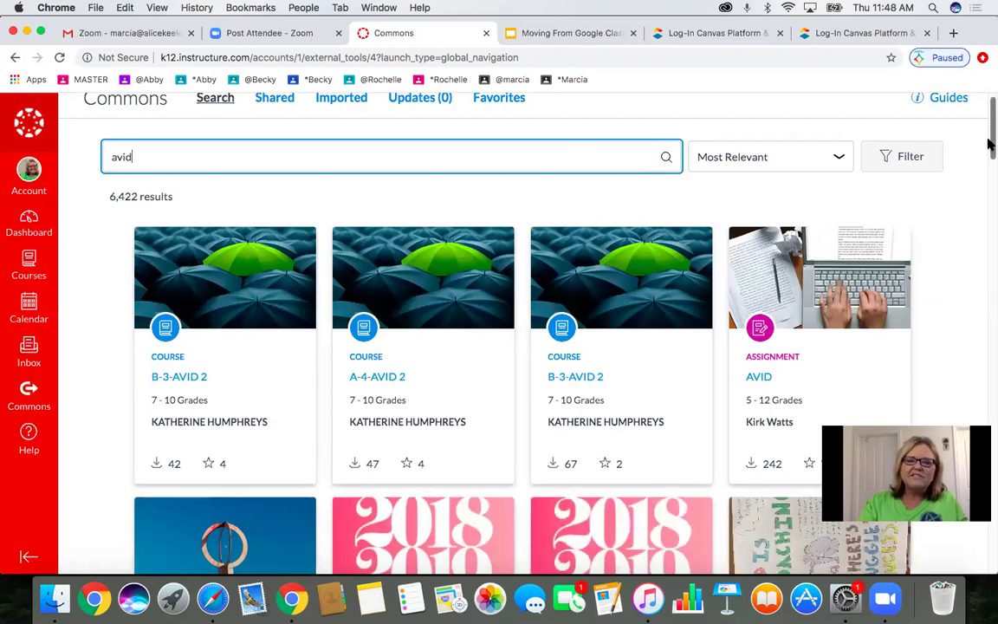
Step: Browse the shared AVID courses, modules, pages and assignments in the Commons search results
{"action": "left_click_drag", "start_coordinate": [988, 139], "coordinate": [990, 168]}
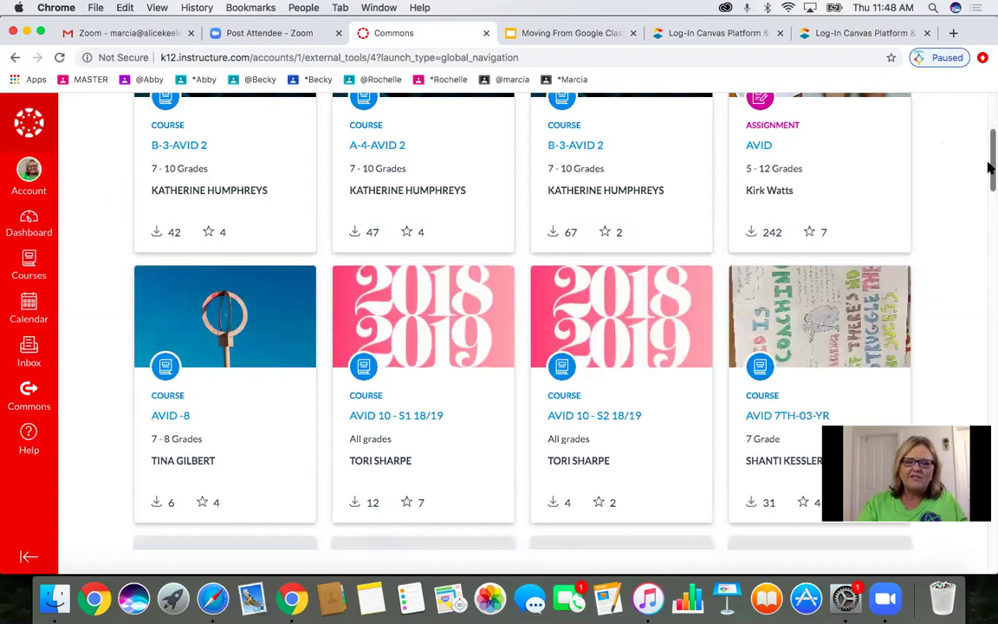
{"action": "left_click_drag", "start_coordinate": [988, 165], "coordinate": [988, 199]}
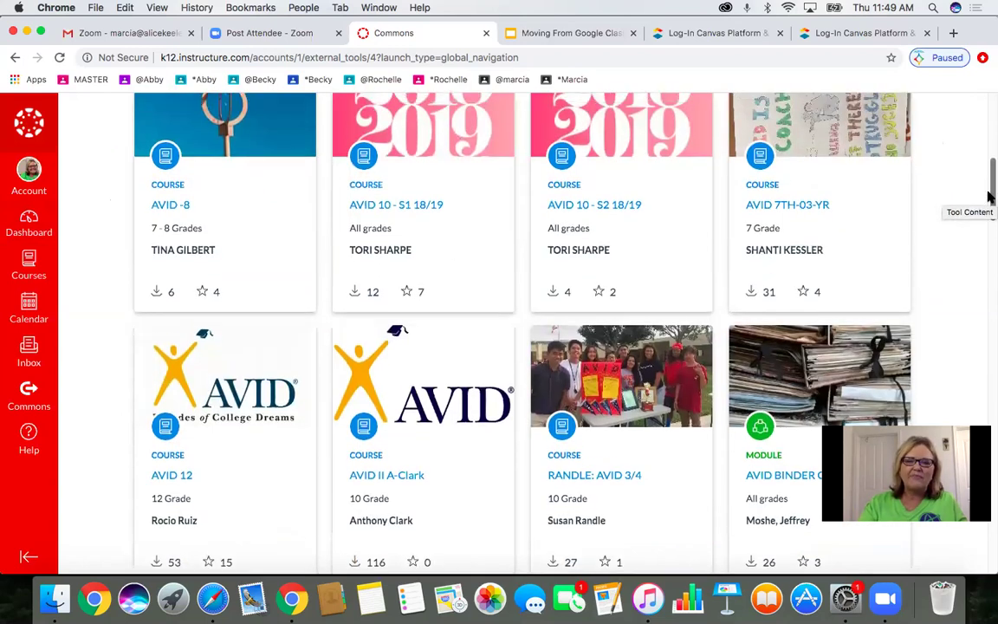
{"action": "left_click_drag", "start_coordinate": [990, 197], "coordinate": [990, 224]}
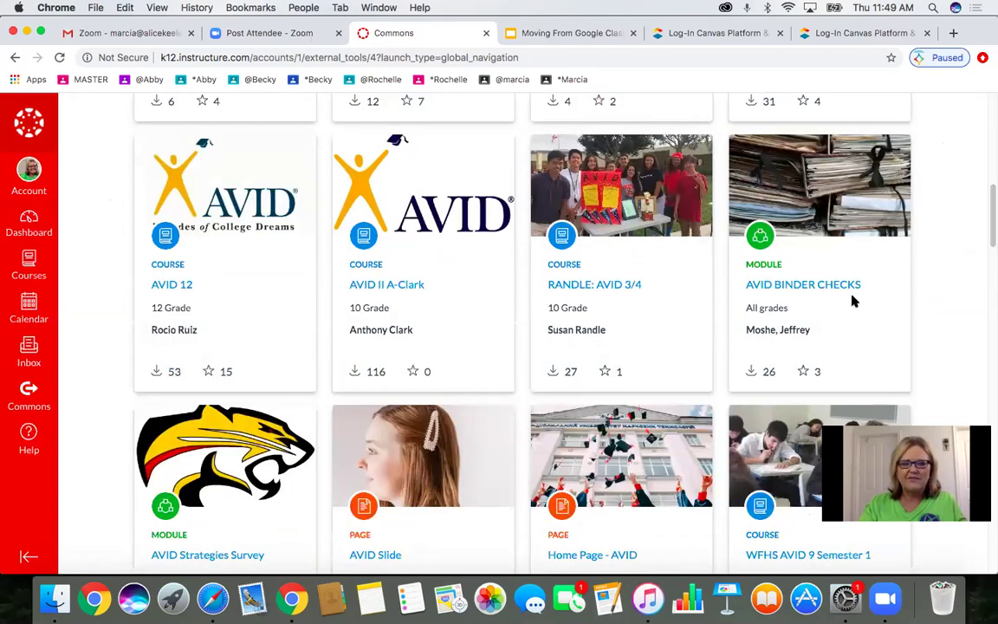
{"action": "left_click_drag", "start_coordinate": [990, 208], "coordinate": [990, 247]}
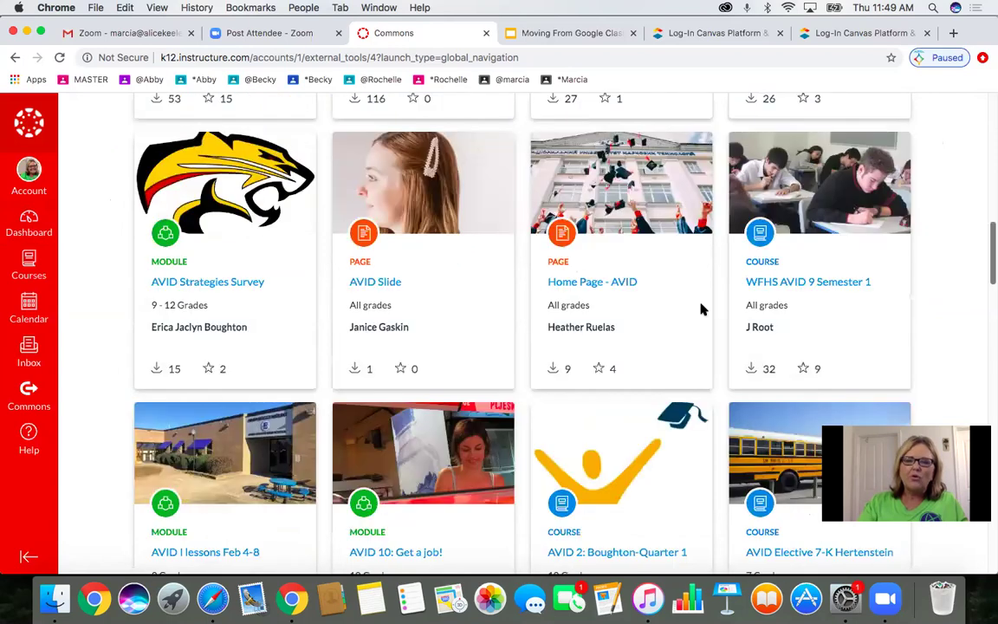
{"action": "scroll", "coordinate": [549, 269], "scroll_direction": "down", "scroll_amount": 1}
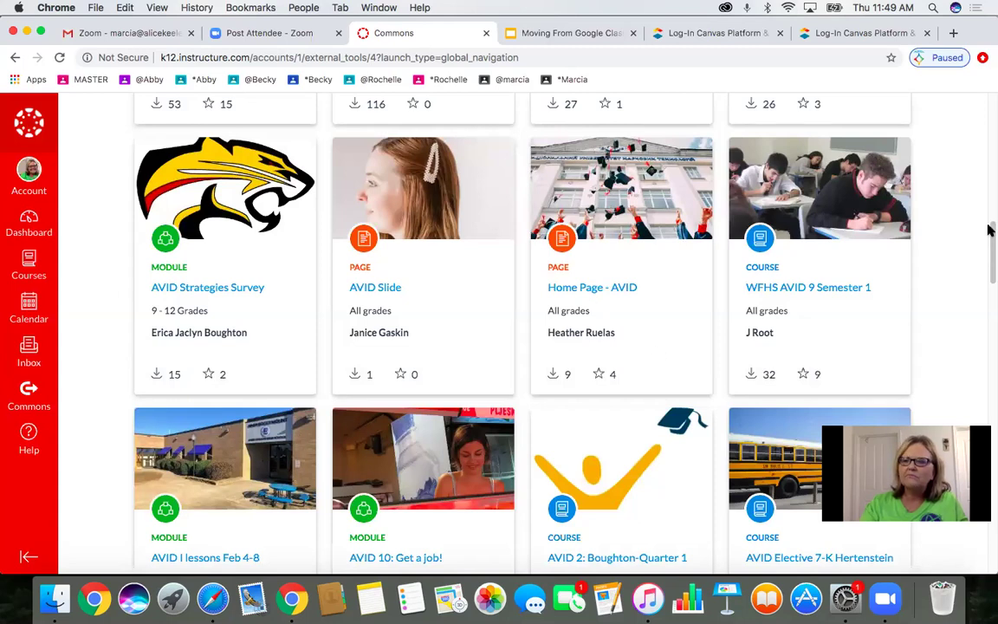
{"action": "scroll", "coordinate": [990, 234], "scroll_direction": "down", "scroll_amount": 1}
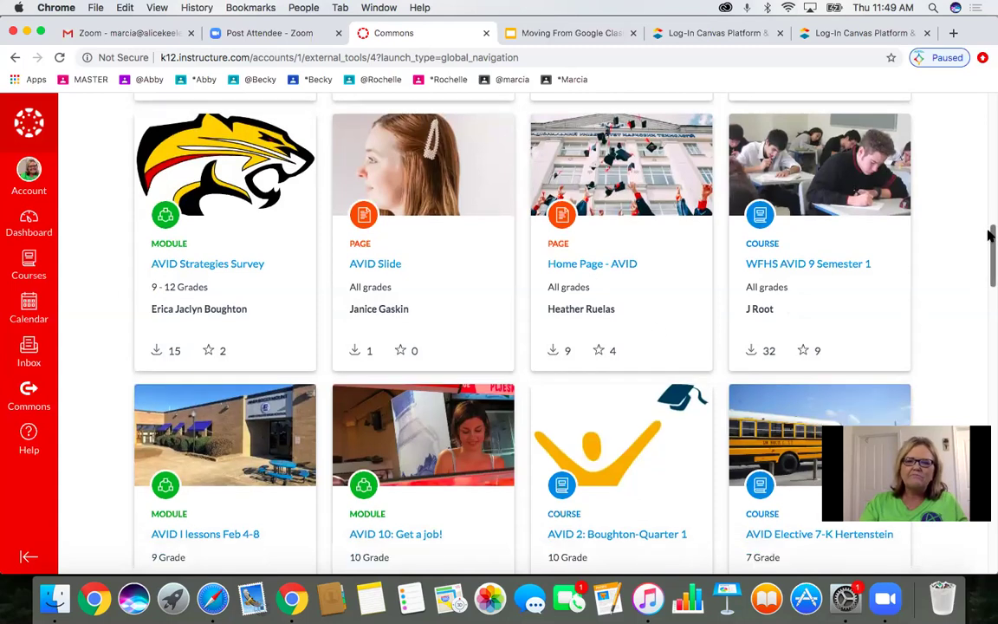
{"action": "left_click_drag", "start_coordinate": [990, 234], "coordinate": [989, 247]}
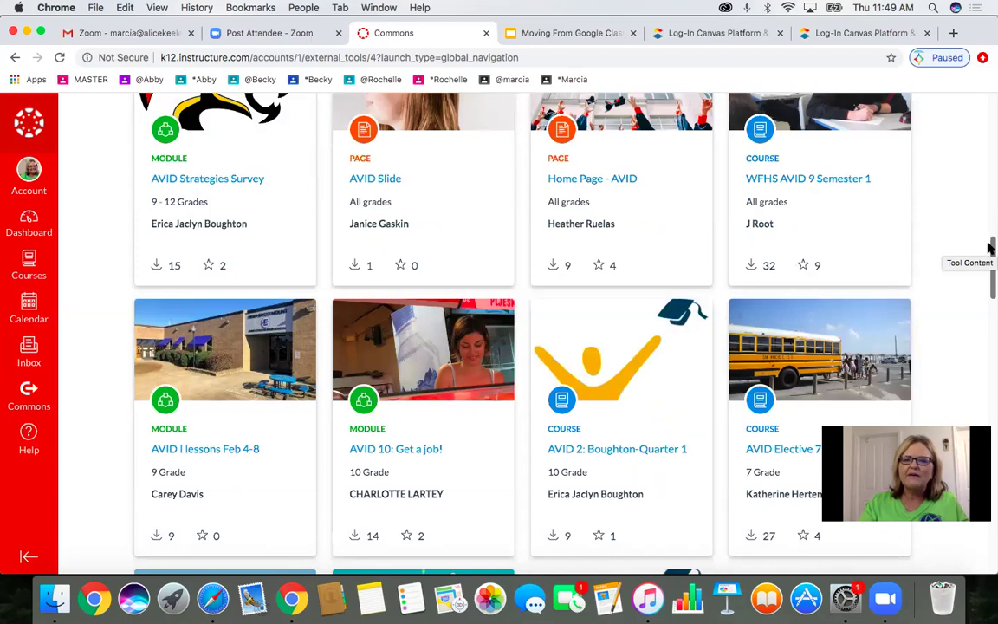
{"action": "scroll", "coordinate": [990, 246], "scroll_direction": "down", "scroll_amount": 1}
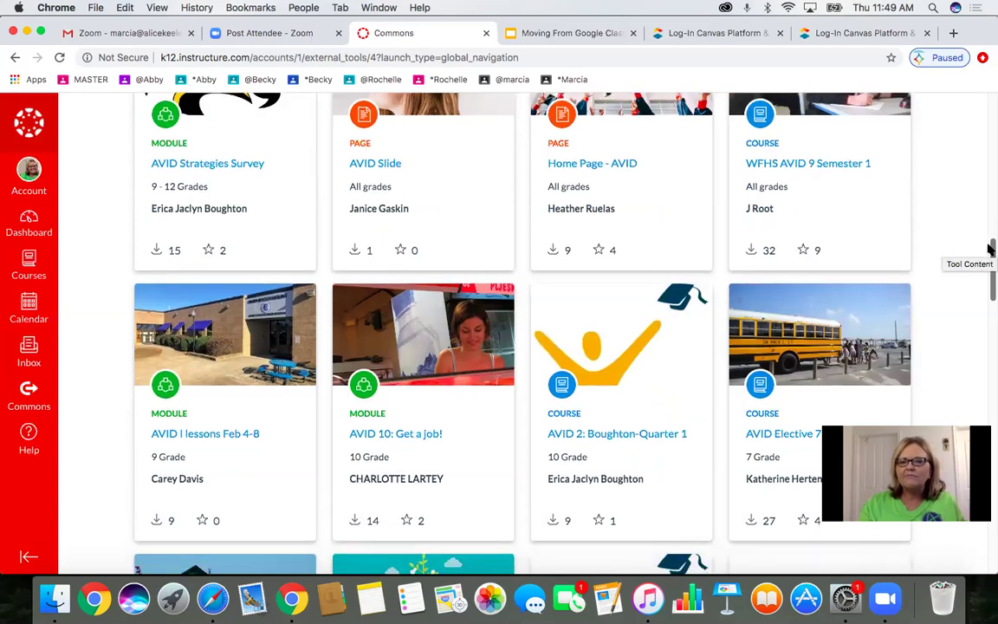
{"action": "left_click_drag", "start_coordinate": [990, 249], "coordinate": [990, 257]}
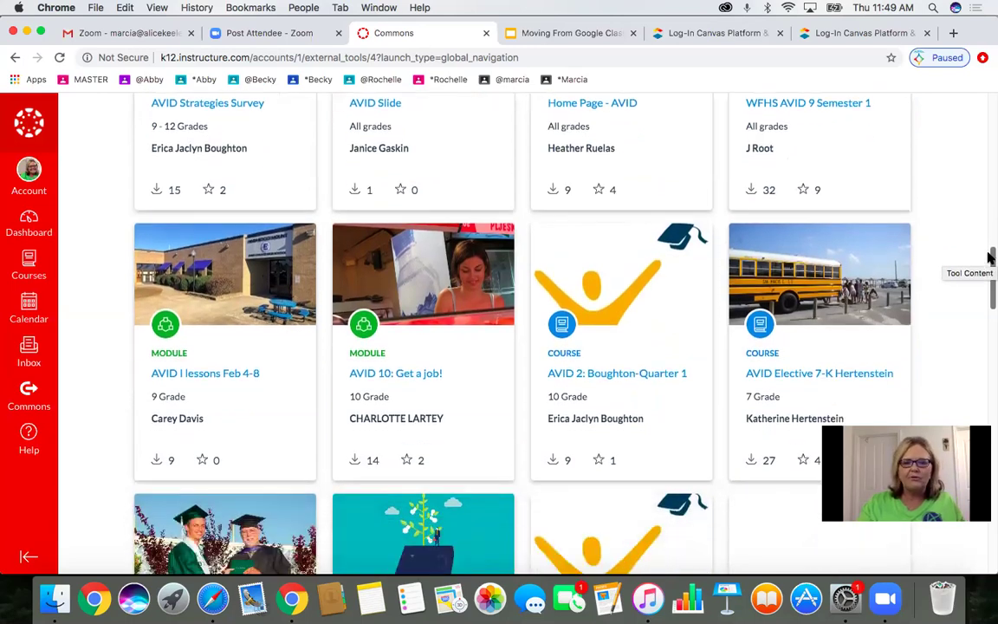
{"action": "left_click_drag", "start_coordinate": [990, 254], "coordinate": [990, 251]}
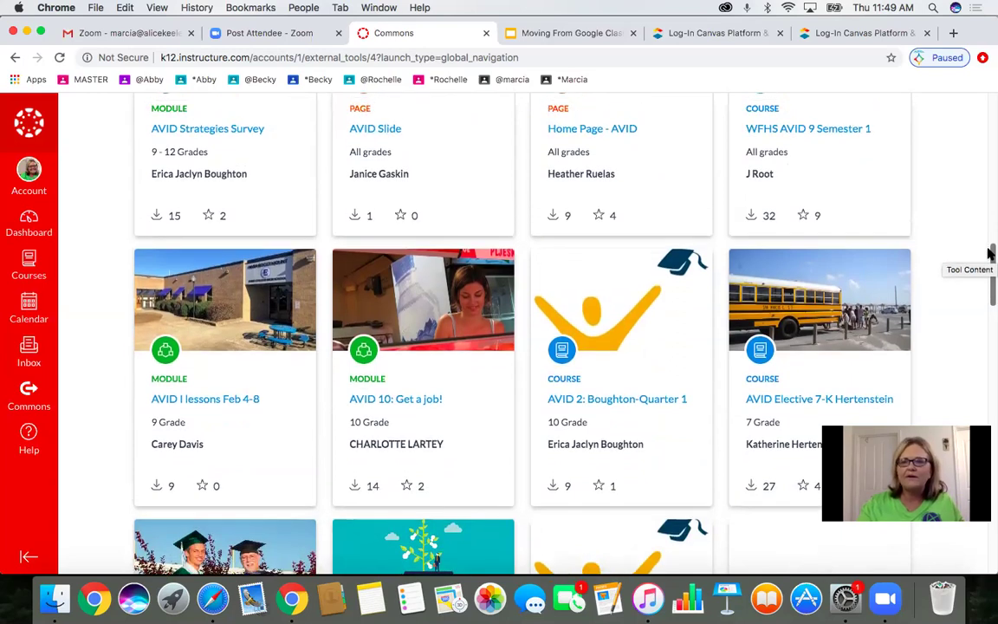
{"action": "left_click_drag", "start_coordinate": [990, 251], "coordinate": [990, 250]}
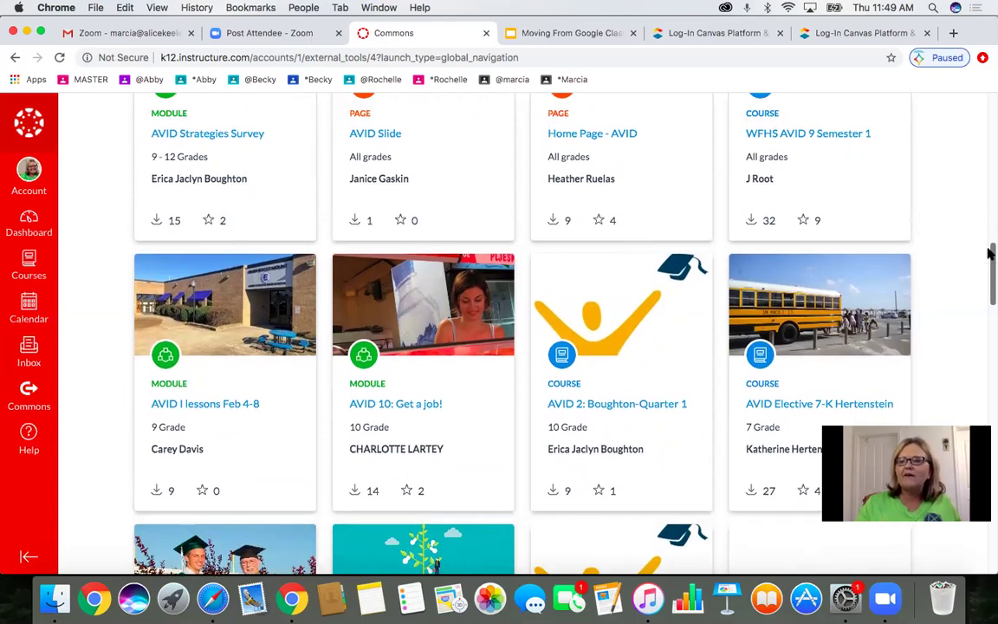
{"action": "left_click_drag", "start_coordinate": [990, 251], "coordinate": [990, 323]}
{"action": "scroll", "coordinate": [988, 323], "scroll_direction": "down", "scroll_amount": 3}
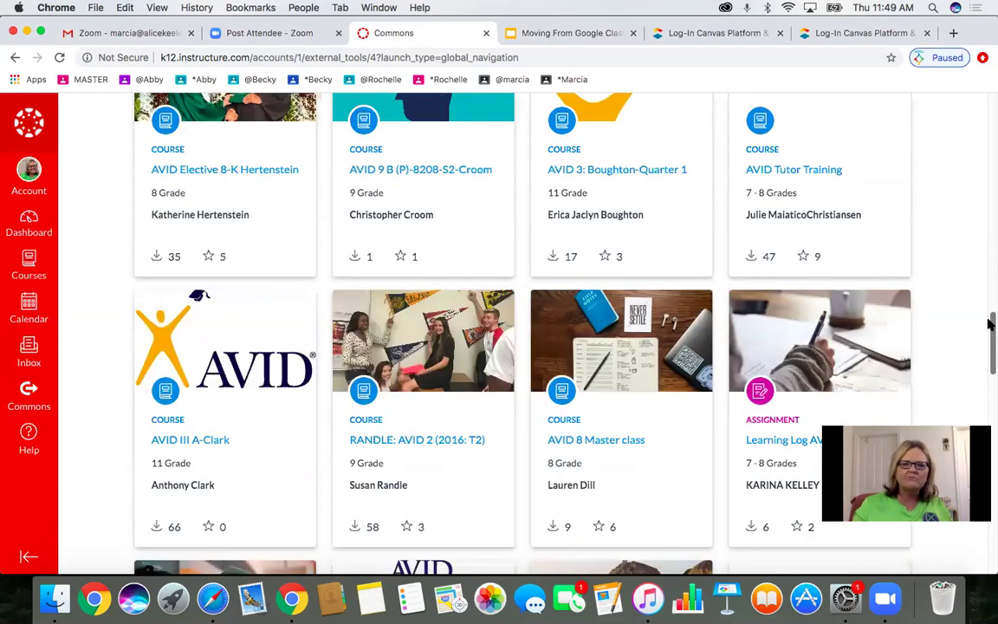
{"action": "left_click_drag", "start_coordinate": [990, 323], "coordinate": [988, 137]}
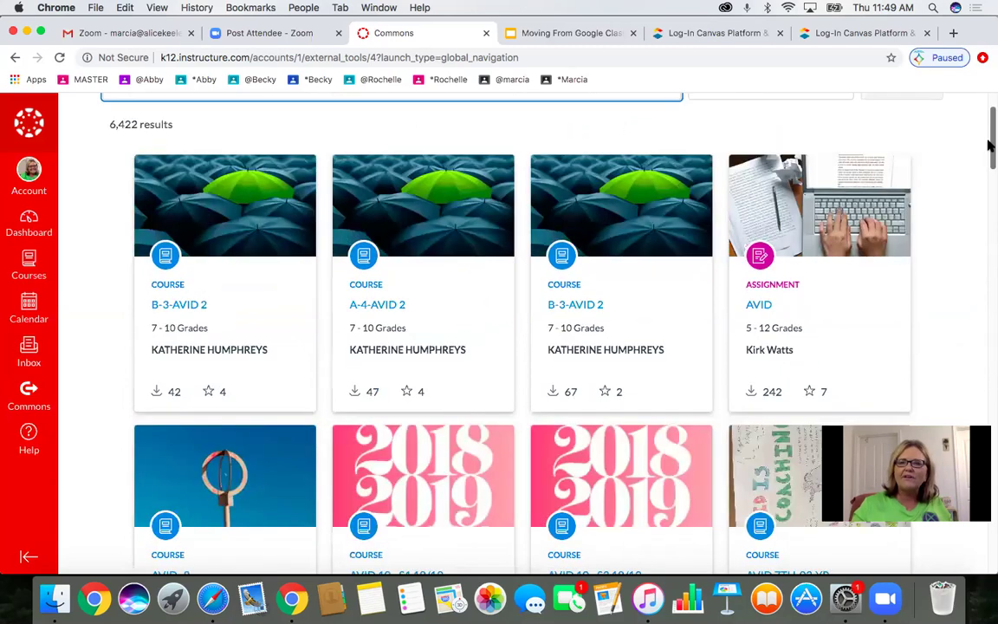
{"action": "scroll", "coordinate": [170, 129], "scroll_direction": "up", "scroll_amount": 1}
{"action": "scroll", "coordinate": [170, 128], "scroll_direction": "up", "scroll_amount": 2}
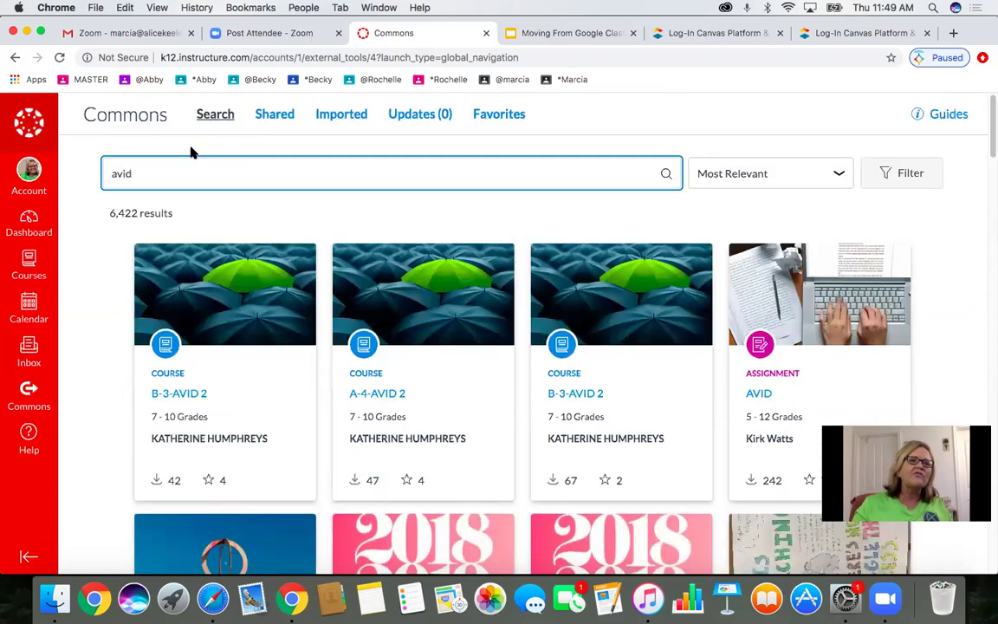
Step: Clear the "avid" search and search Commons for "culinary" resources
{"action": "left_click", "coordinate": [130, 174]}
{"action": "key", "text": "BackSpace"}
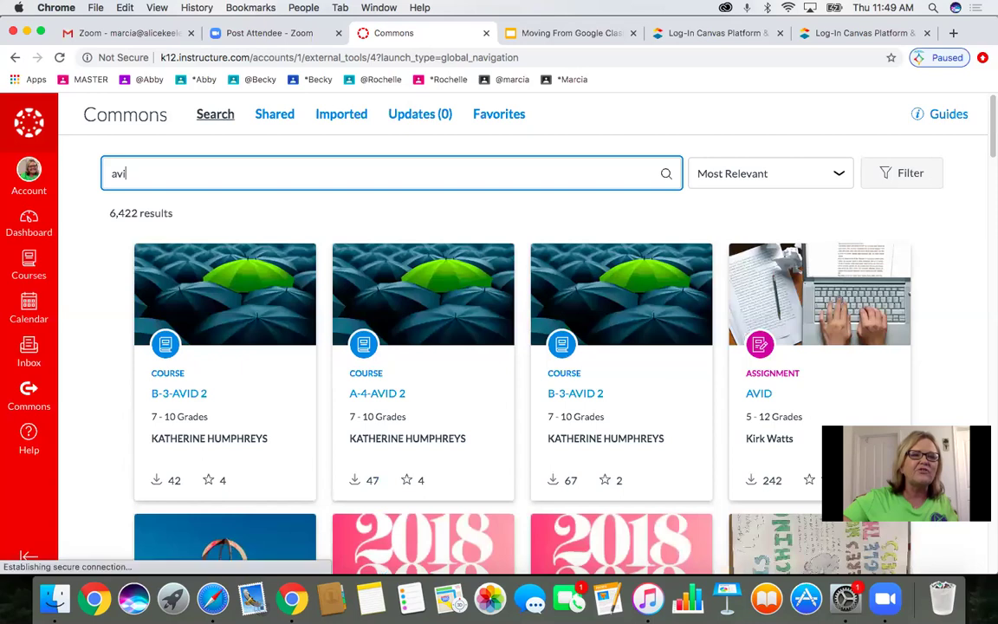
{"action": "key", "text": "BackSpace"}
{"action": "key", "text": "BackSpace"}
{"action": "key", "text": "BackSpace"}
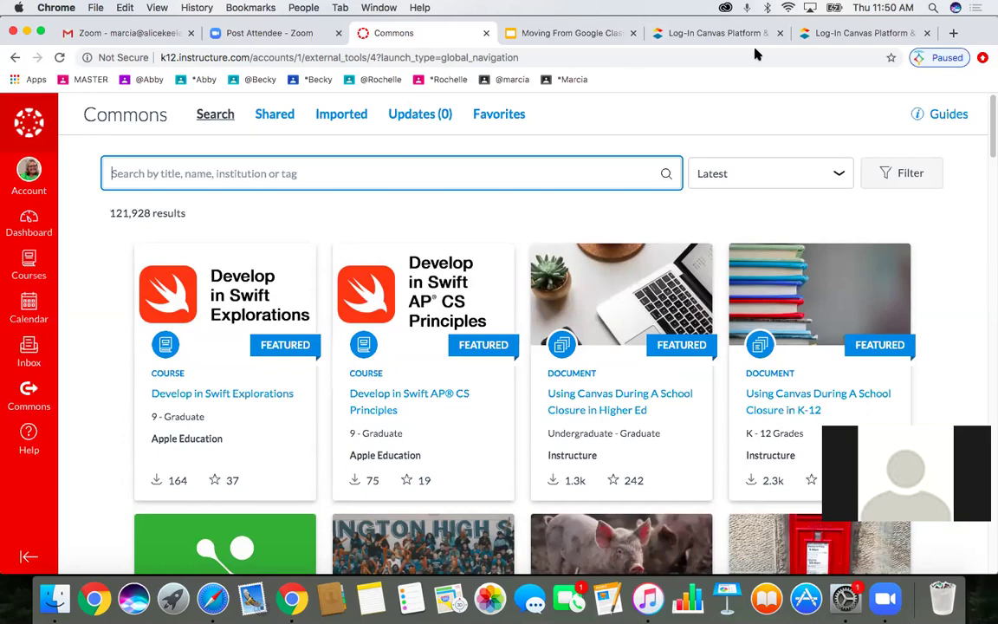
{"action": "left_click", "coordinate": [267, 176]}
{"action": "type", "text": "culinary"}
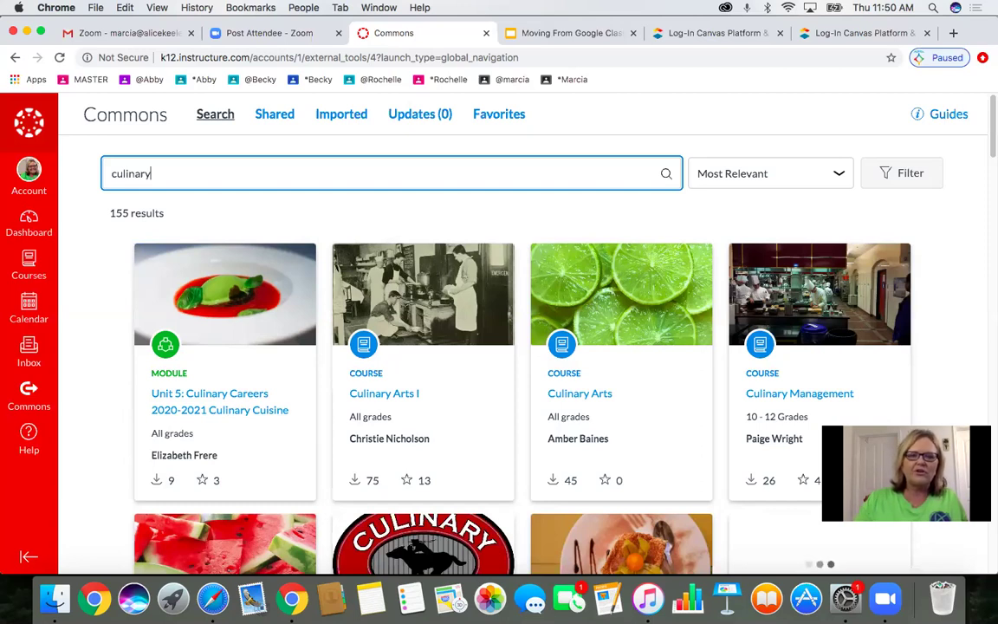
Step: Replace the culinary search with "diesel" and refine it to "diesel mechanics"
{"action": "key", "text": "BackSpace"}
{"action": "key", "text": "BackSpace"}
{"action": "key", "text": "BackSpace"}
{"action": "key", "text": "BackSpace"}
{"action": "key", "text": "BackSpace"}
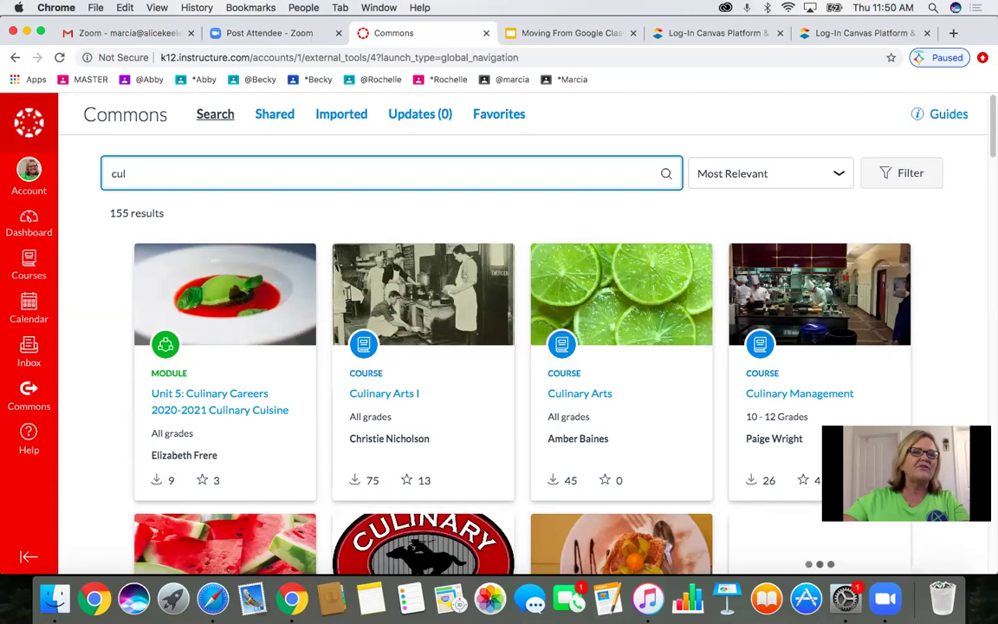
{"action": "key", "text": "BackSpace"}
{"action": "key", "text": "BackSpace"}
{"action": "key", "text": "BackSpace"}
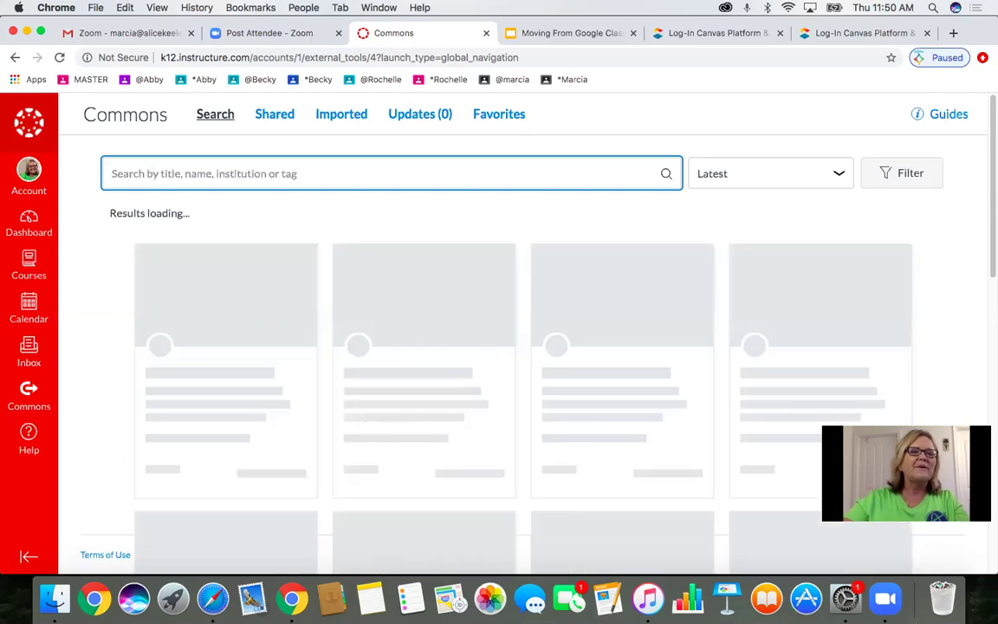
{"action": "type", "text": "diese"}
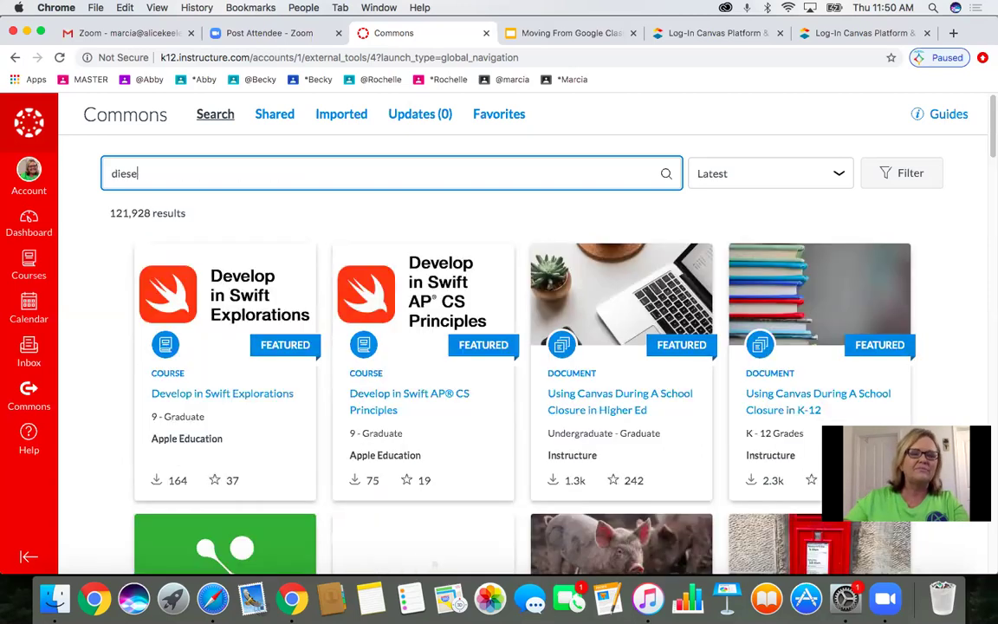
{"action": "type", "text": "l"}
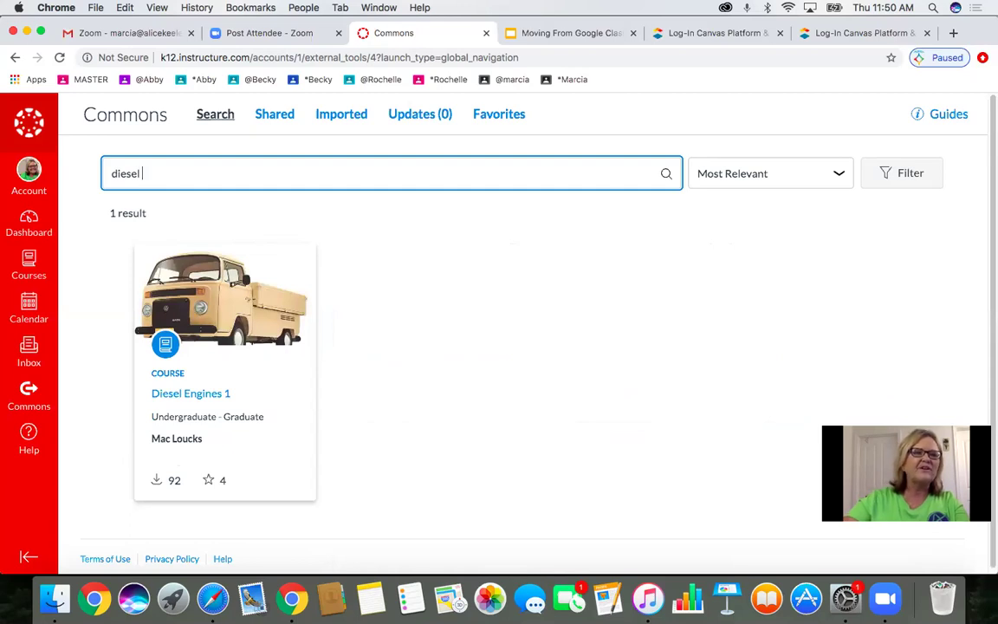
{"action": "type", "text": "mechanics"}
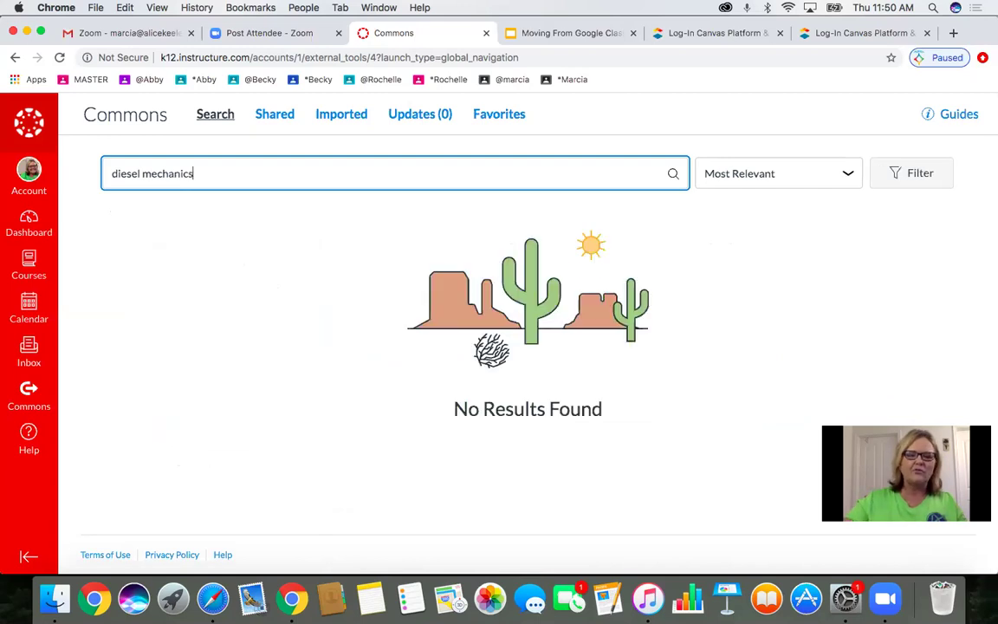
Step: Clear the diesel mechanics search and search Commons for "wood"
{"action": "key", "text": "BackSpace"}
{"action": "key", "text": "BackSpace"}
{"action": "key", "text": "BackSpace"}
{"action": "key", "text": "BackSpace"}
{"action": "key", "text": "BackSpace"}
{"action": "key", "text": "BackSpace"}
{"action": "key", "text": "BackSpace"}
{"action": "key", "text": "BackSpace"}
{"action": "key", "text": "BackSpace"}
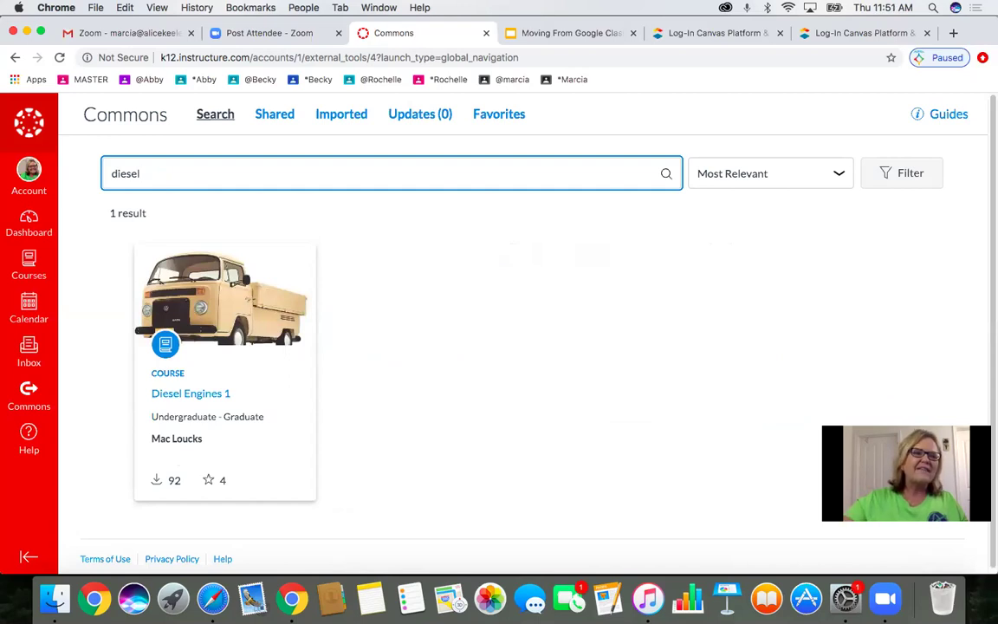
{"action": "key", "text": "BackSpace"}
{"action": "key", "text": "BackSpace"}
{"action": "key", "text": "BackSpace"}
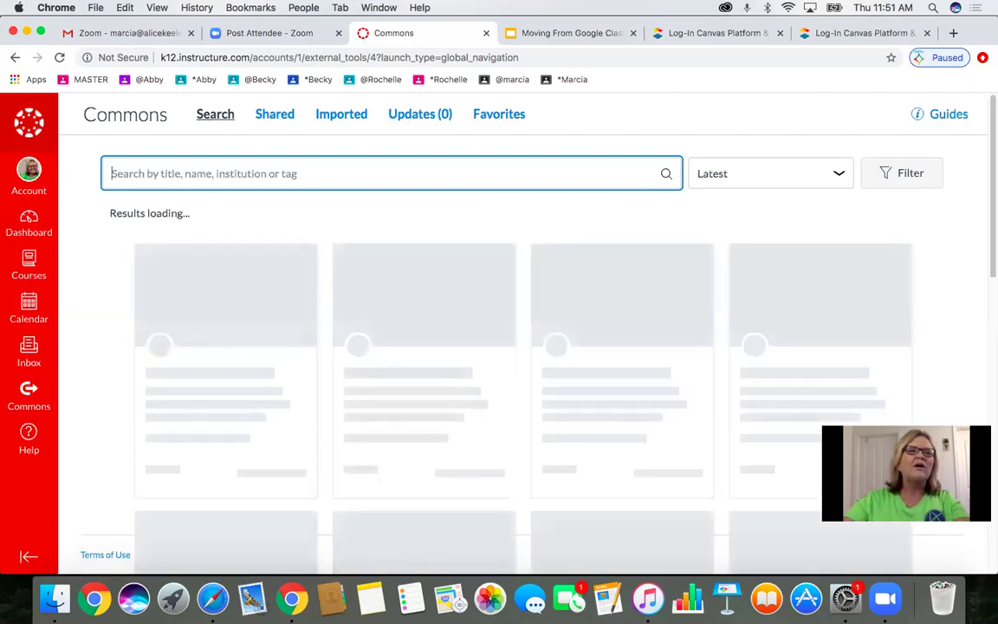
{"action": "type", "text": "wood"}
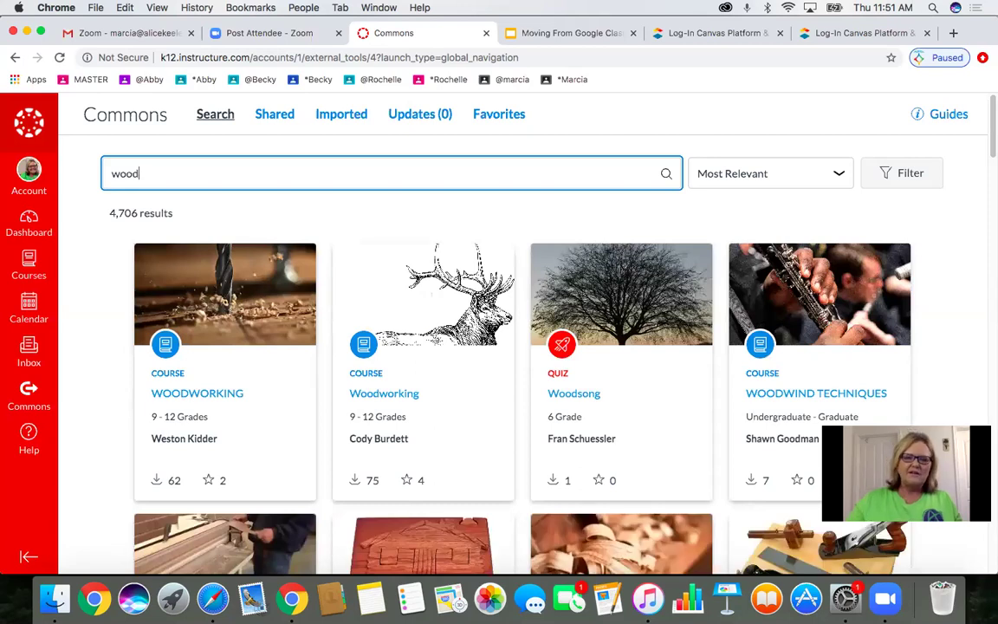
Step: Clear the "wood" search and look through the latest and featured Commons resources
{"action": "key", "text": "BackSpace"}
{"action": "key", "text": "BackSpace"}
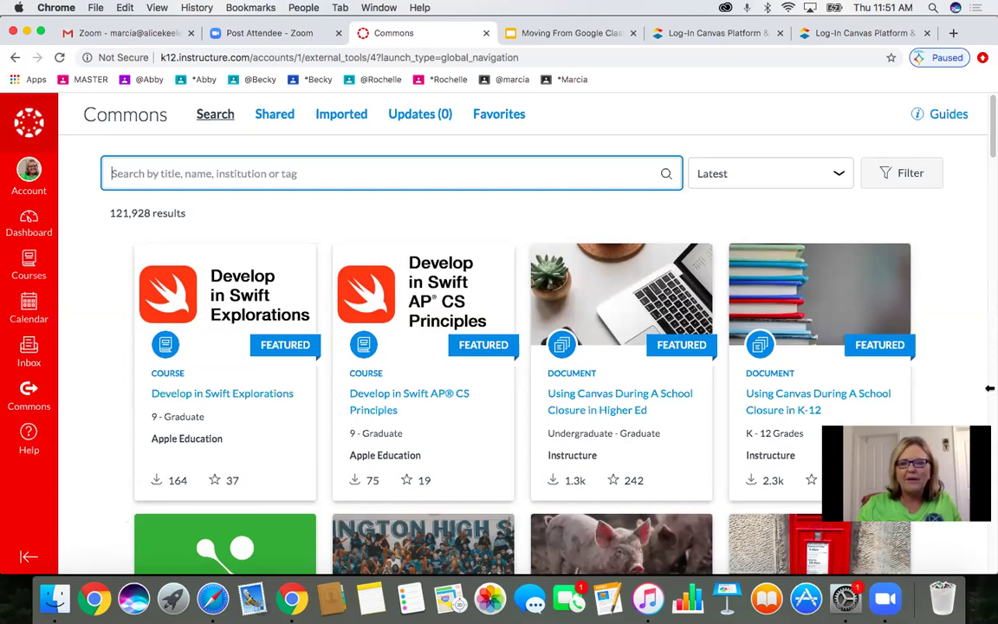
{"action": "left_click_drag", "start_coordinate": [989, 129], "coordinate": [990, 161]}
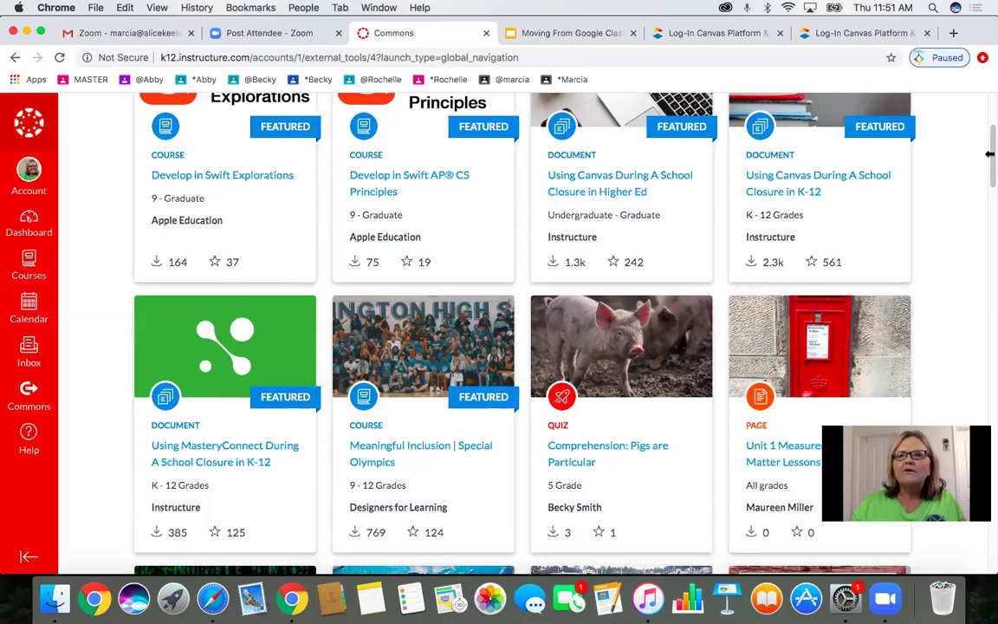
{"action": "left_click_drag", "start_coordinate": [990, 170], "coordinate": [990, 143]}
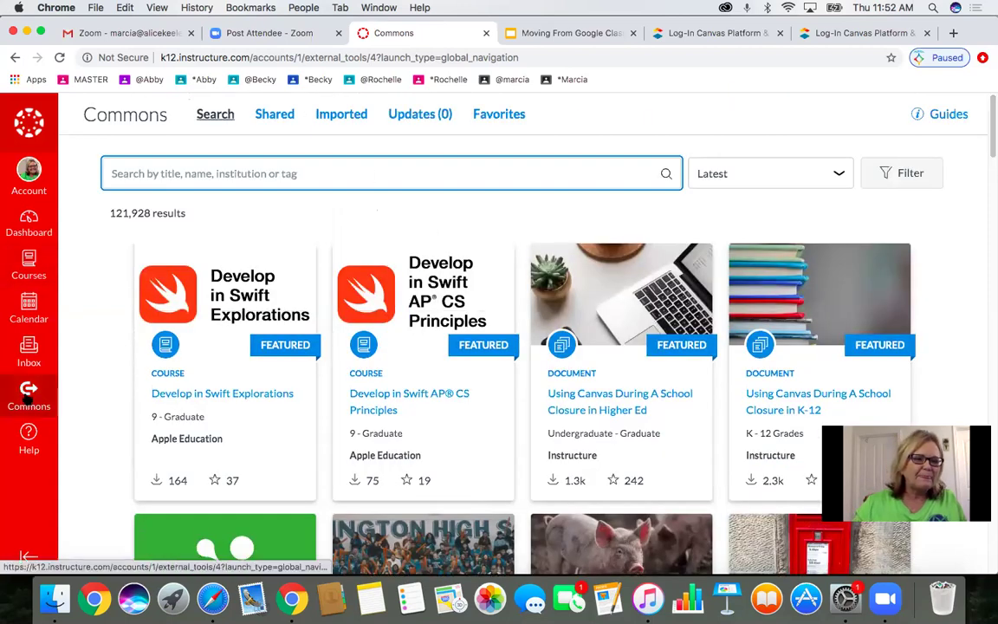
Step: View the Canvas Help options, including the Canvas Guides and training resources, and close them
{"action": "left_click", "coordinate": [26, 442]}
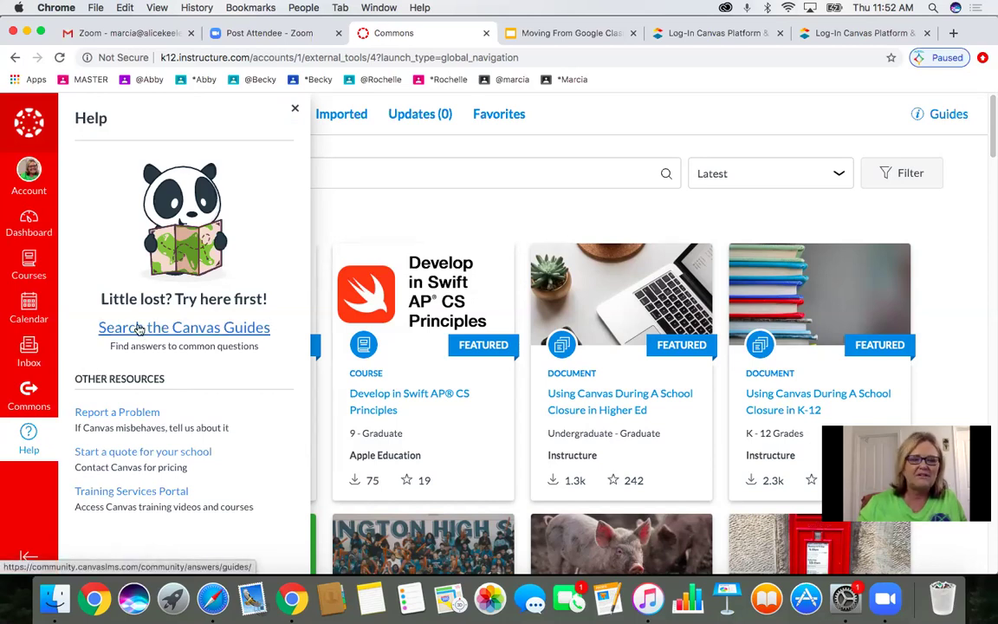
{"action": "left_click", "coordinate": [295, 109]}
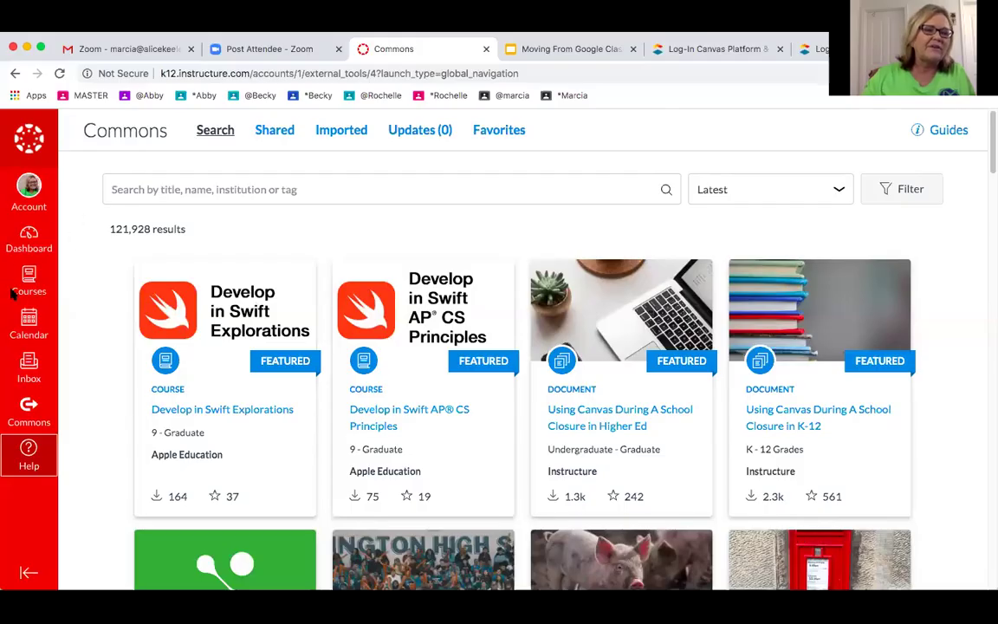
Step: Open the "#001 Monday-Student Survey" assignment from the Biology course on the dashboard for editing
{"action": "left_click", "coordinate": [30, 238]}
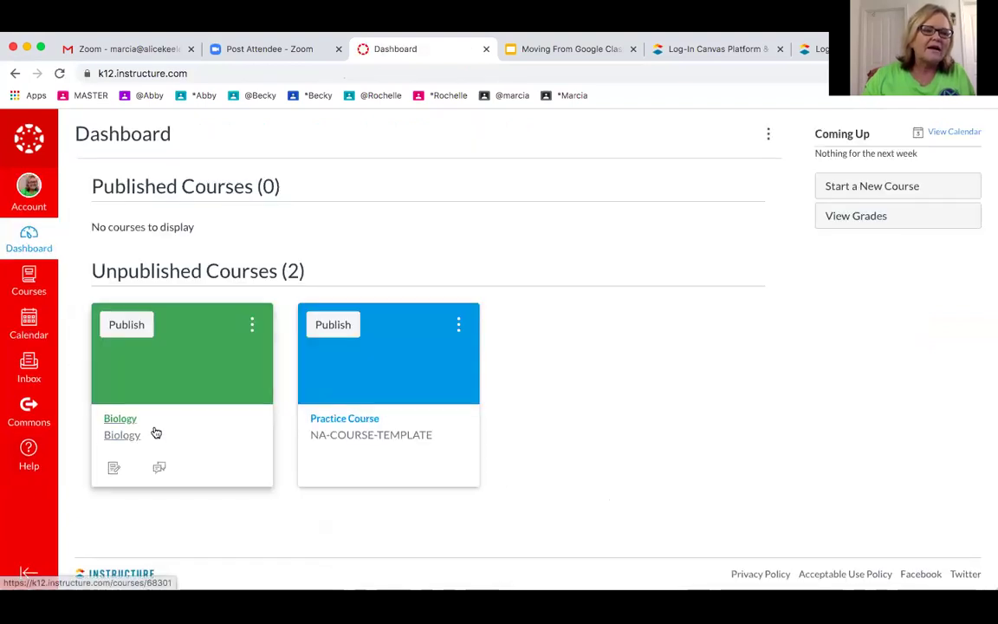
{"action": "left_click", "coordinate": [158, 387]}
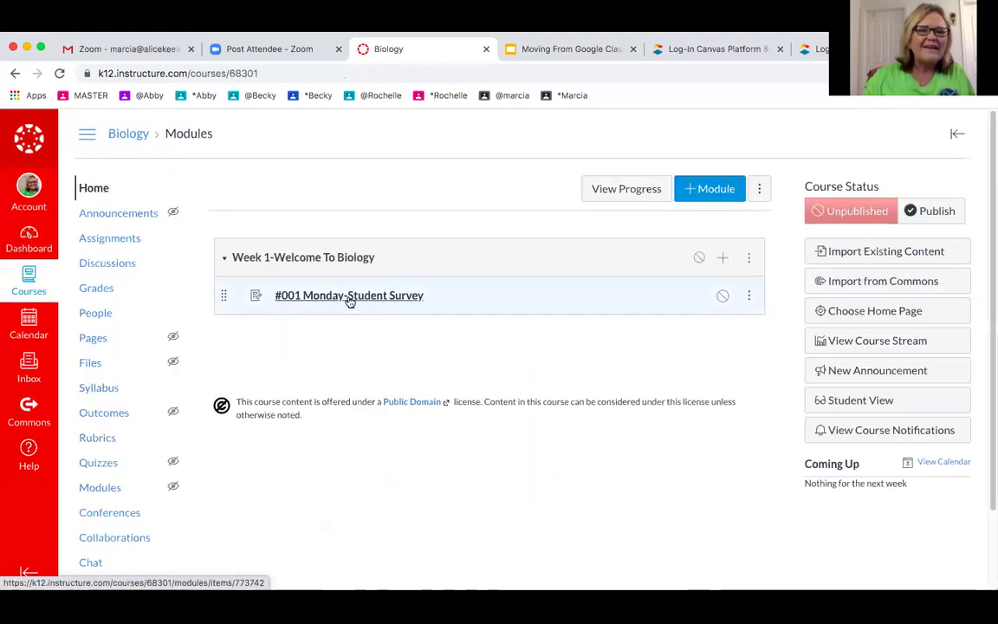
{"action": "left_click", "coordinate": [351, 296]}
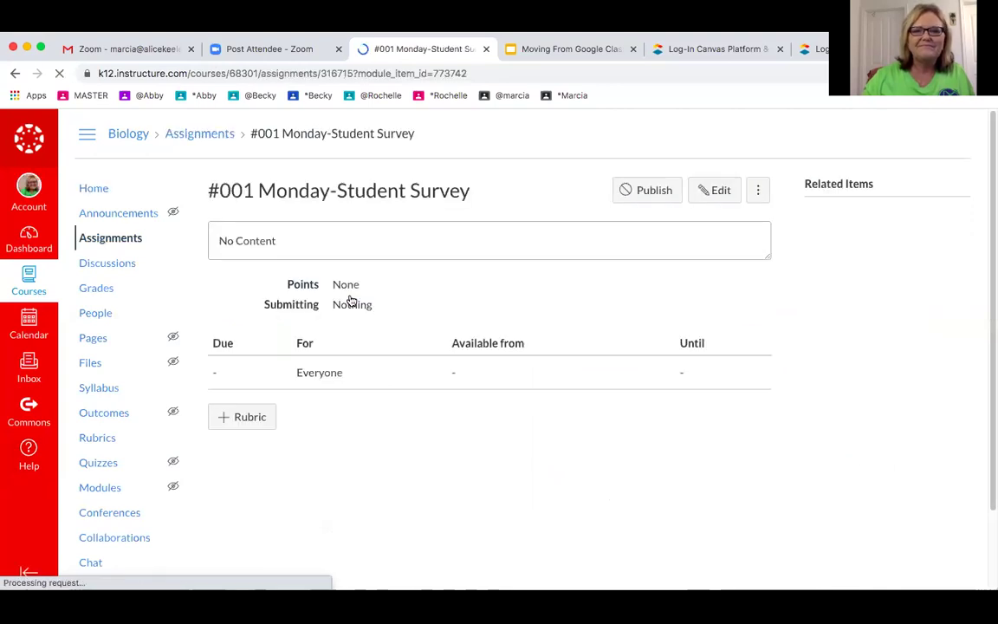
{"action": "left_click", "coordinate": [712, 192]}
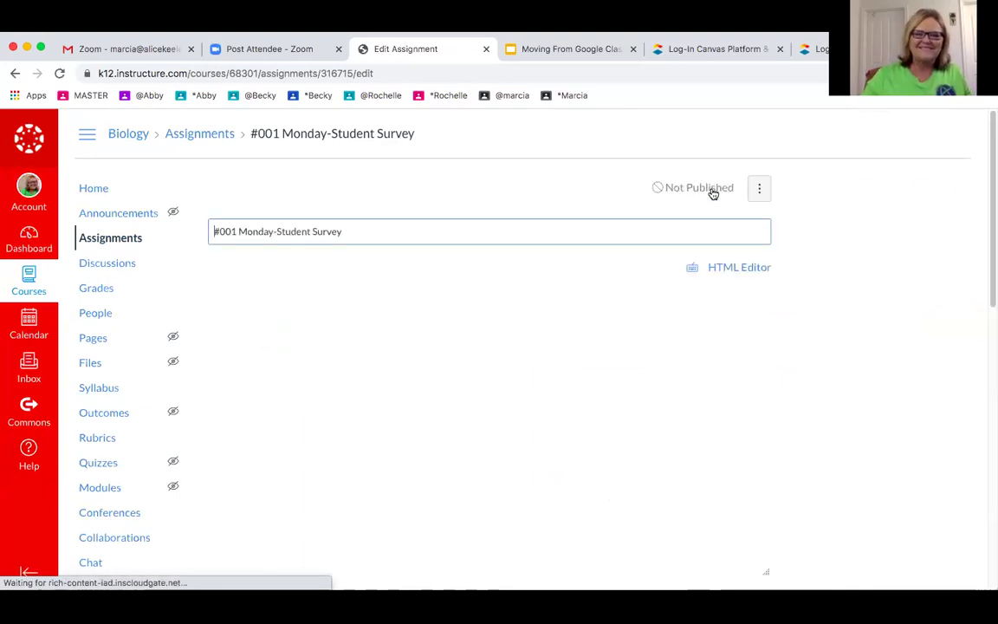
{"action": "left_click_drag", "start_coordinate": [990, 174], "coordinate": [990, 202]}
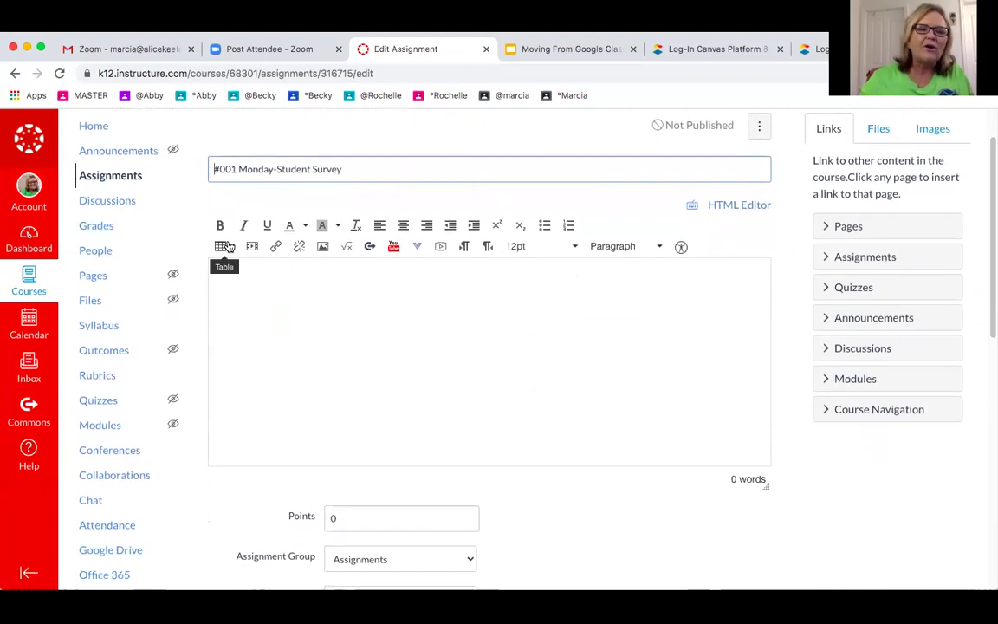
Step: View the Insert/edit media dialog and the list of external tools available in the assignment's text editor, then close both
{"action": "left_click", "coordinate": [254, 247]}
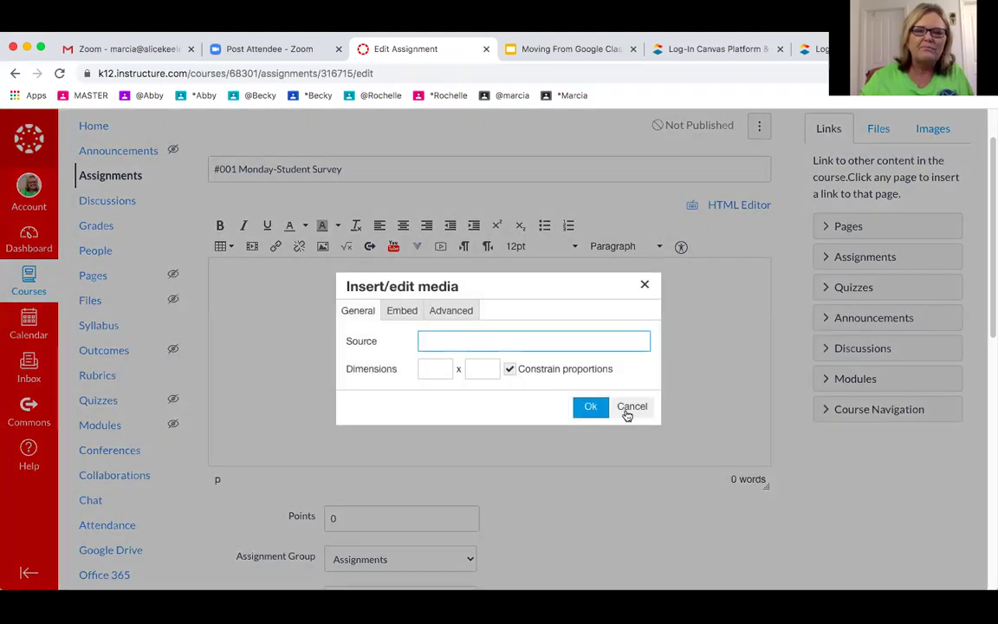
{"action": "left_click", "coordinate": [630, 407]}
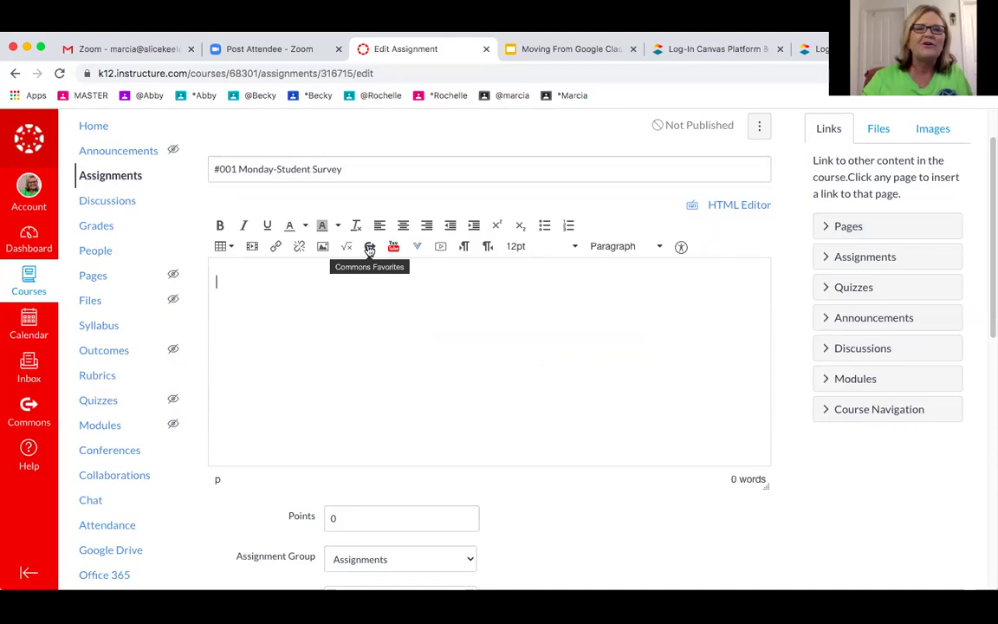
{"action": "left_click", "coordinate": [416, 249]}
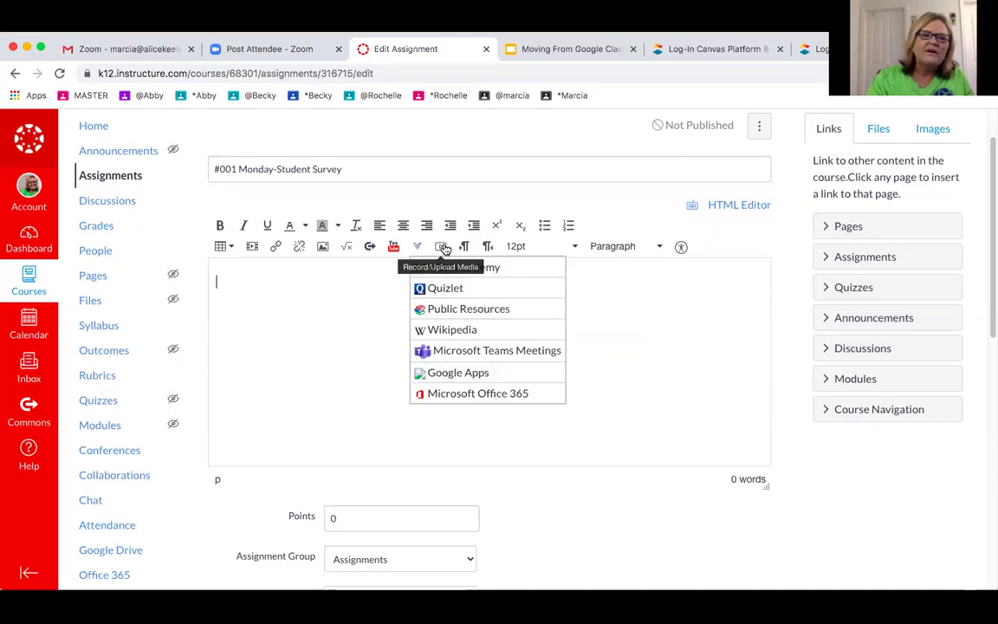
{"action": "left_click", "coordinate": [387, 289]}
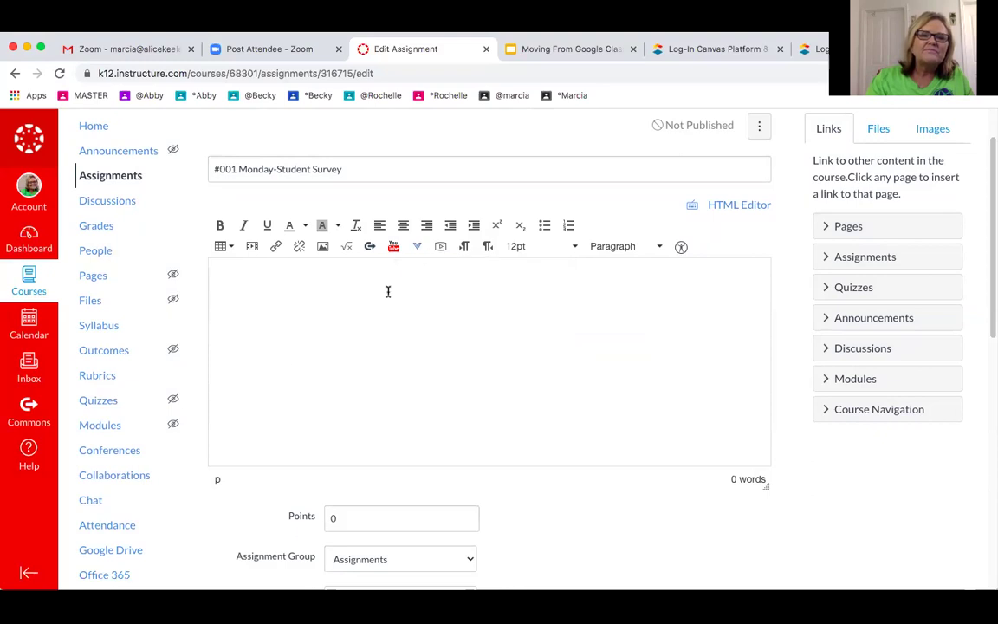
Step: Record a webcam video comment of about 8 seconds for the assignment description and save it
{"action": "left_click", "coordinate": [441, 247]}
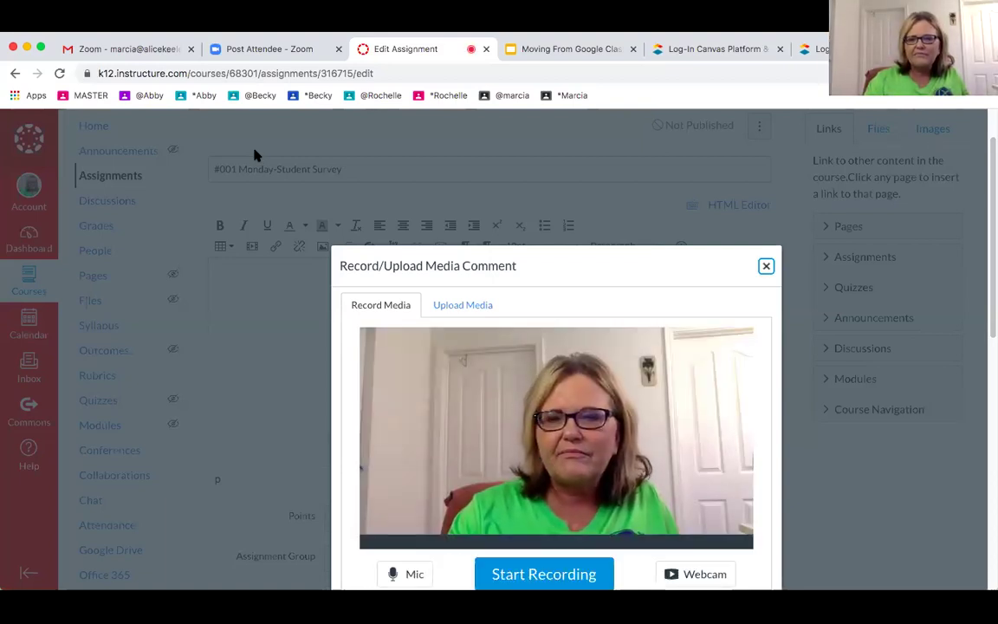
{"action": "left_click", "coordinate": [547, 573]}
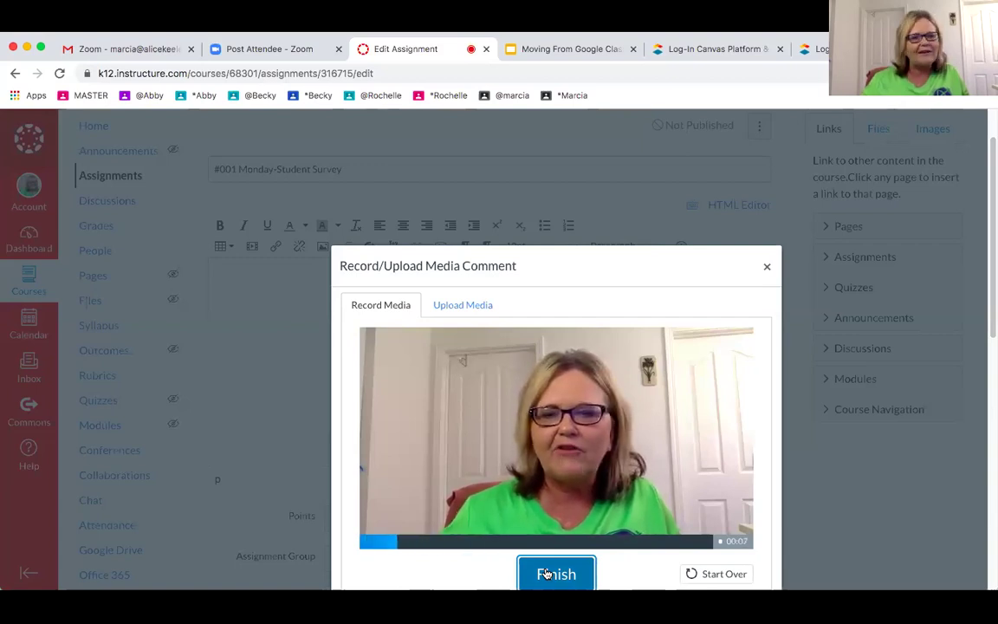
{"action": "left_click", "coordinate": [546, 573]}
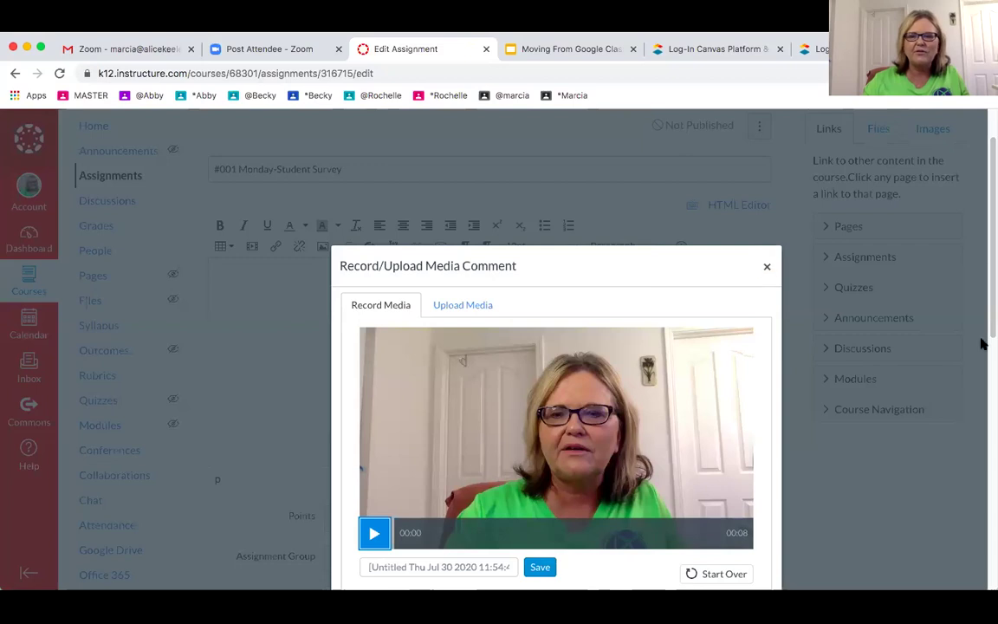
{"action": "left_click_drag", "start_coordinate": [987, 173], "coordinate": [989, 262]}
{"action": "left_click", "coordinate": [542, 437]}
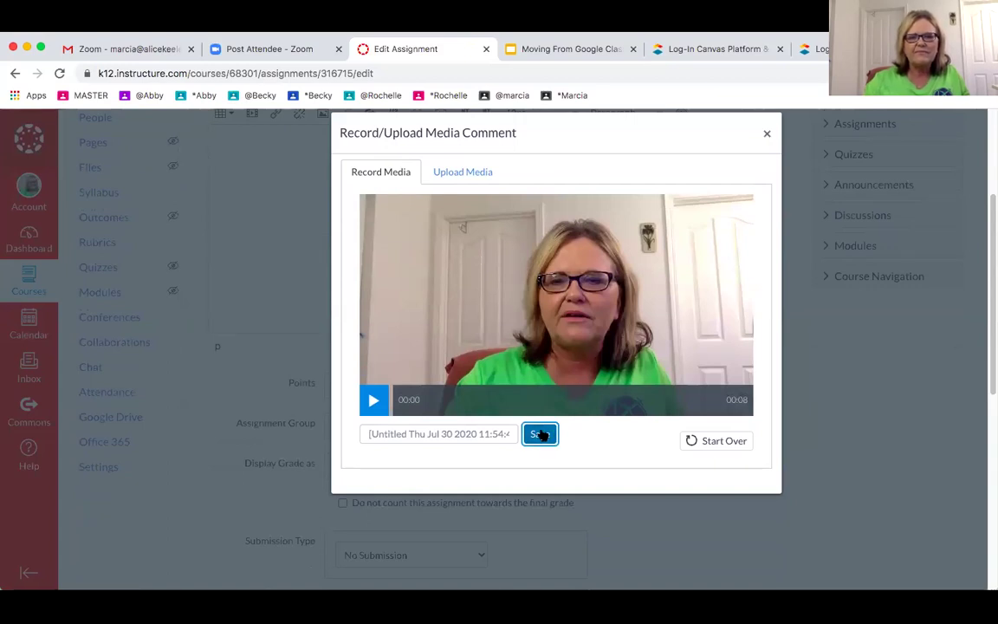
Step: View the audio and video upload options for the media comment, cancel the video file selection and close the dialog
{"action": "left_click", "coordinate": [453, 171]}
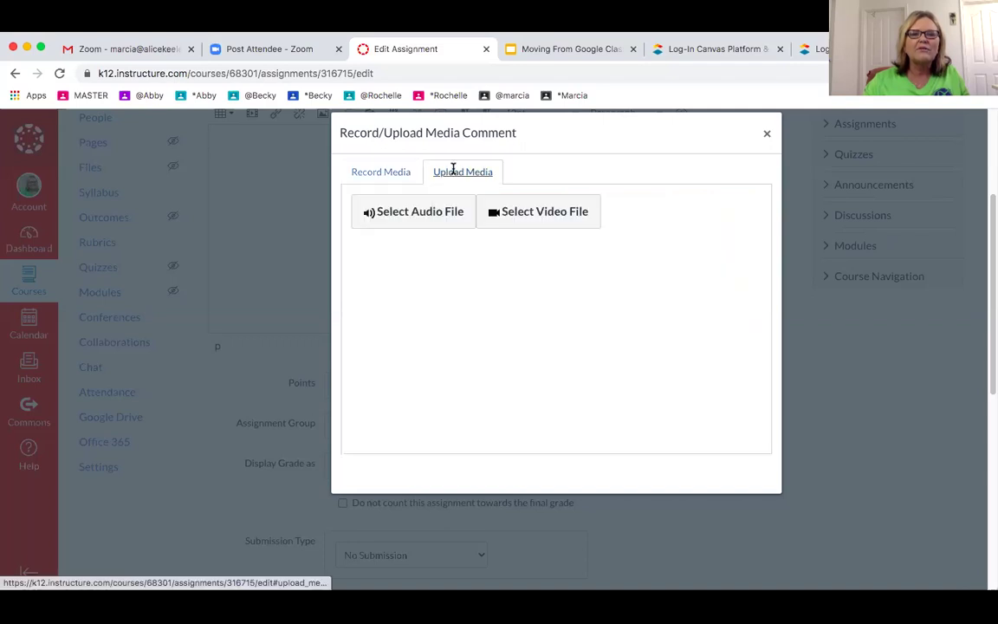
{"action": "left_click", "coordinate": [541, 213]}
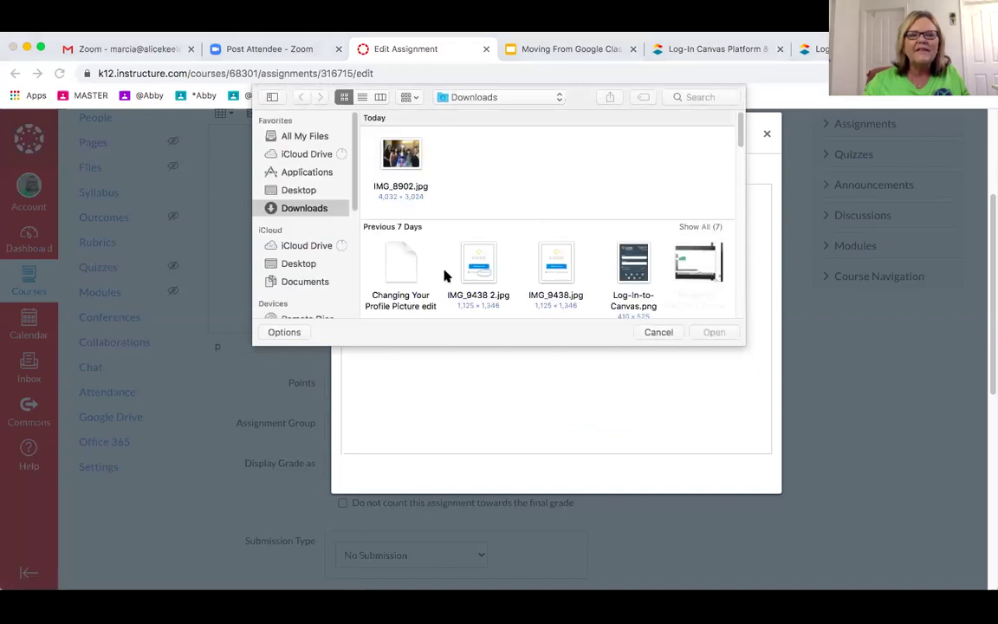
{"action": "left_click", "coordinate": [658, 333]}
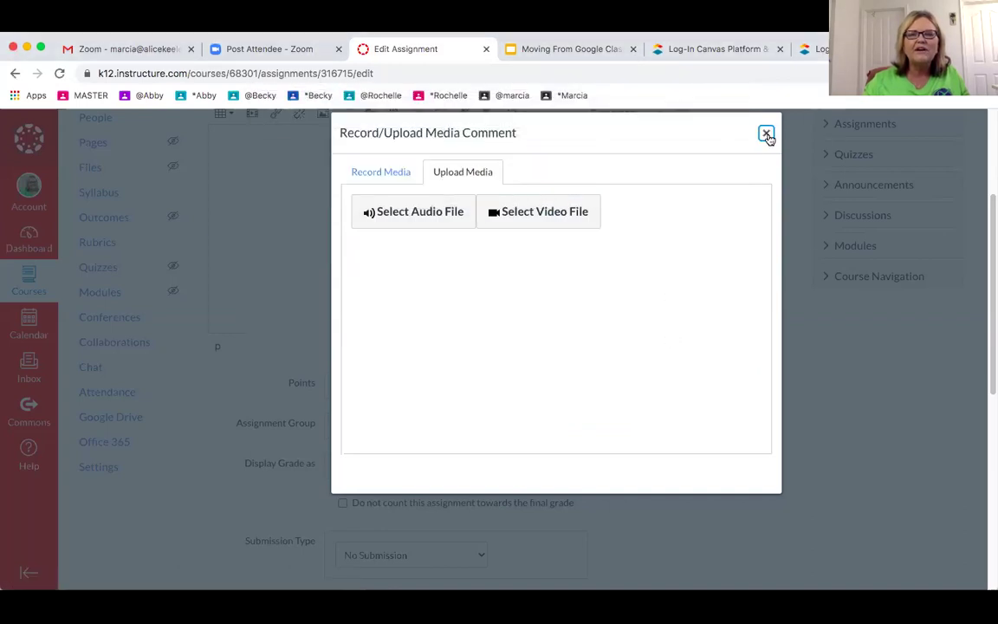
{"action": "left_click", "coordinate": [767, 133]}
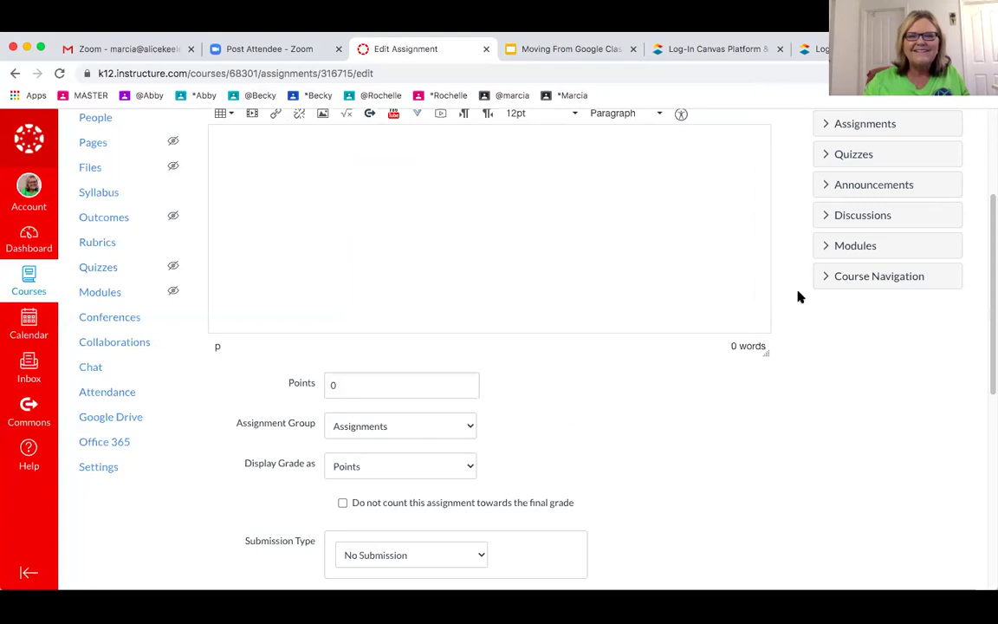
Step: Reopen the media recorder, view its webcam choices including No Video, and close it without recording
{"action": "left_click_drag", "start_coordinate": [990, 345], "coordinate": [986, 285]}
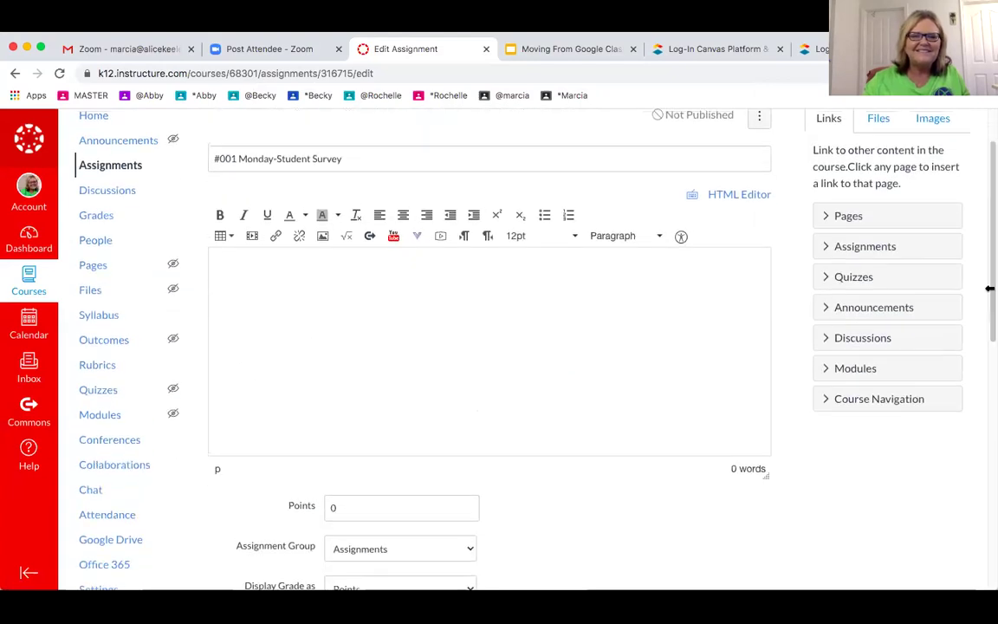
{"action": "left_click", "coordinate": [440, 236]}
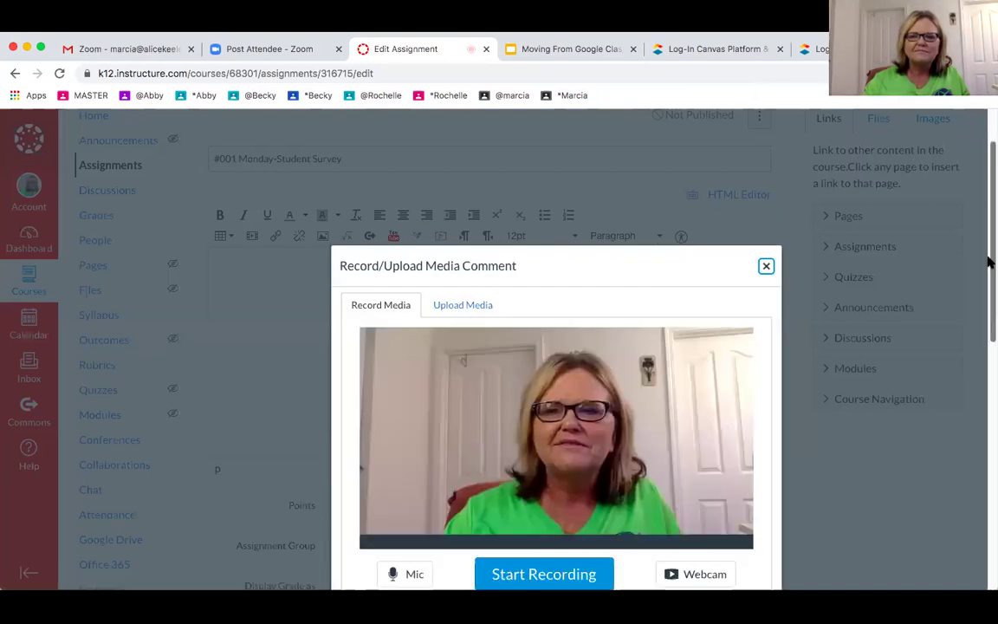
{"action": "scroll", "coordinate": [986, 207], "scroll_direction": "down", "scroll_amount": 3}
{"action": "left_click", "coordinate": [686, 459]}
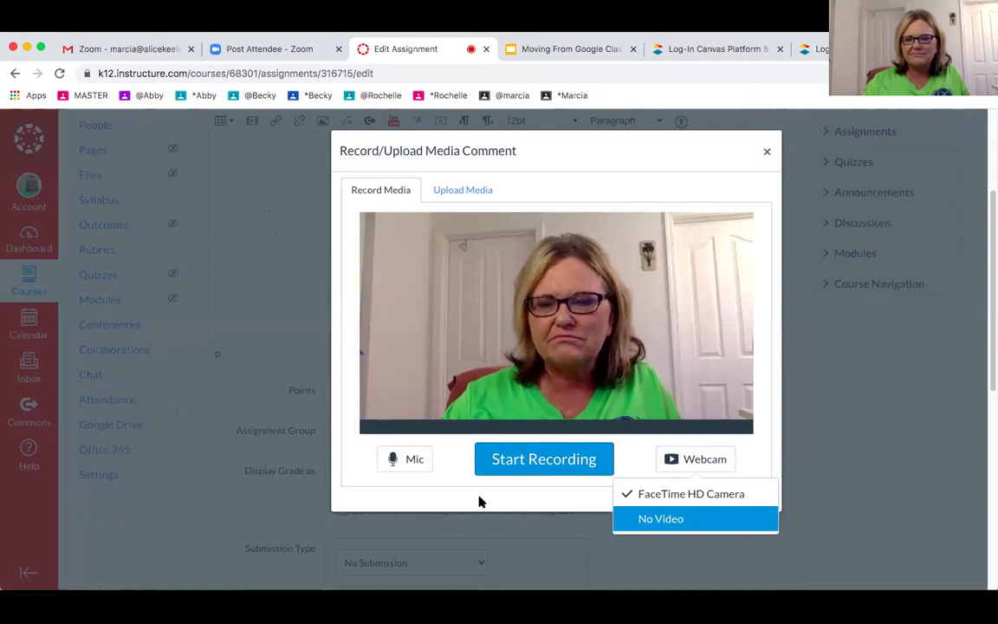
{"action": "left_click", "coordinate": [766, 152]}
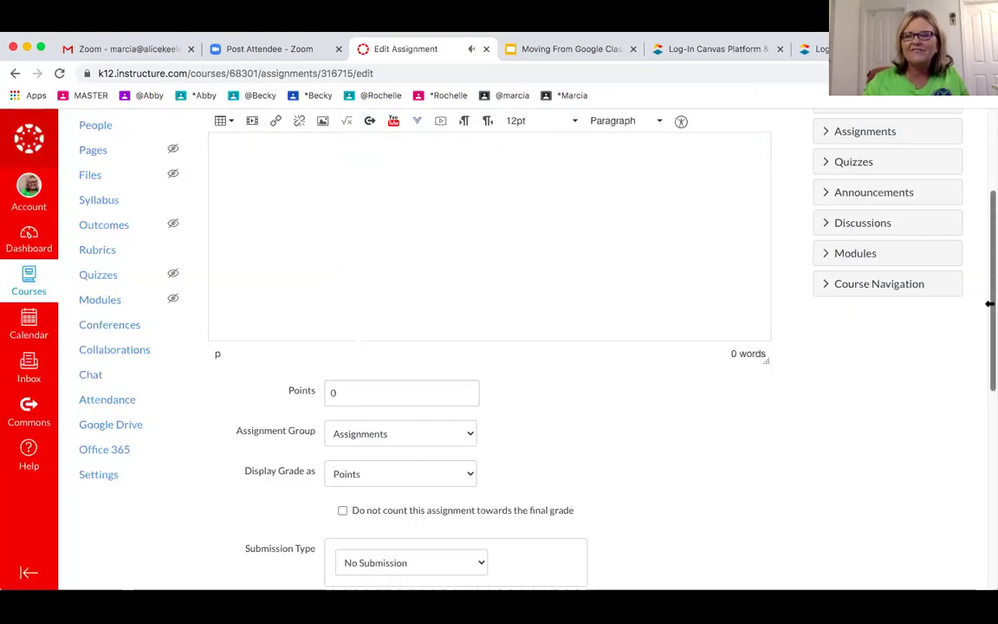
Step: View the file and image options for inserting content into the assignment, including file upload and Flickr search
{"action": "scroll", "coordinate": [988, 221], "scroll_direction": "up", "scroll_amount": 3}
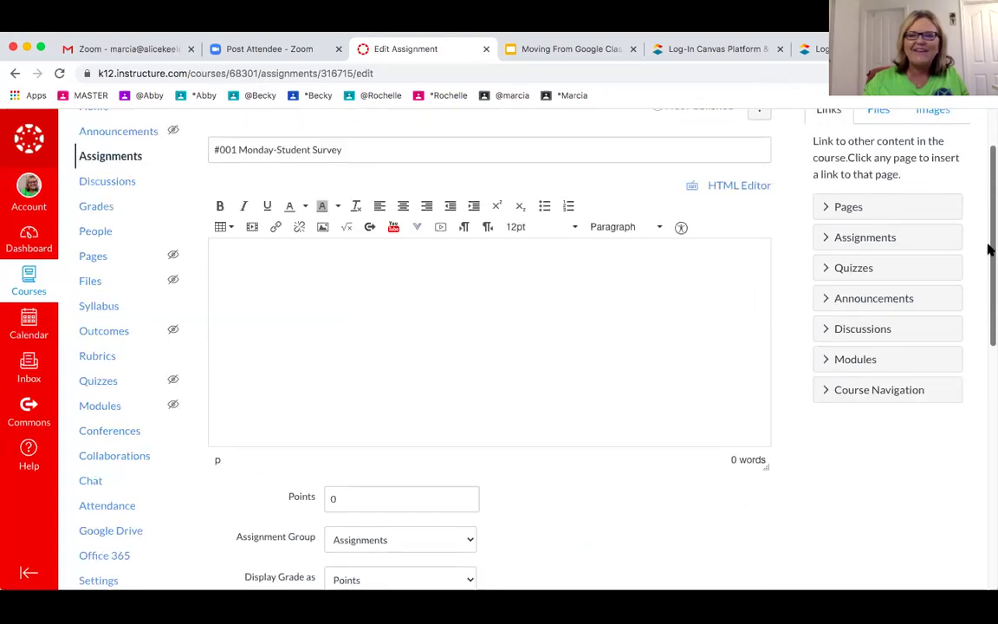
{"action": "scroll", "coordinate": [988, 218], "scroll_direction": "up", "scroll_amount": 2}
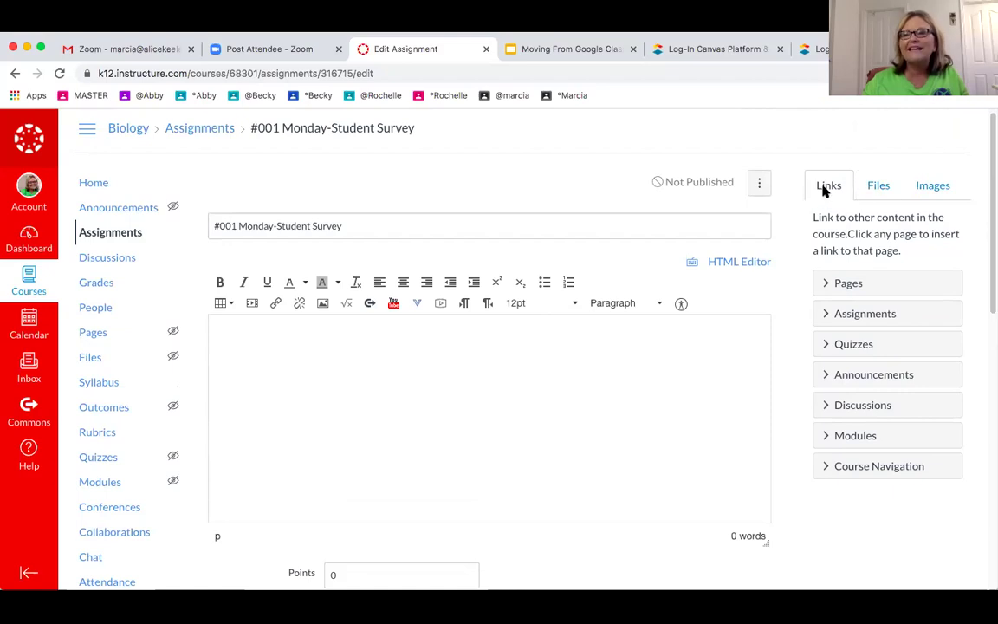
{"action": "left_click", "coordinate": [878, 185]}
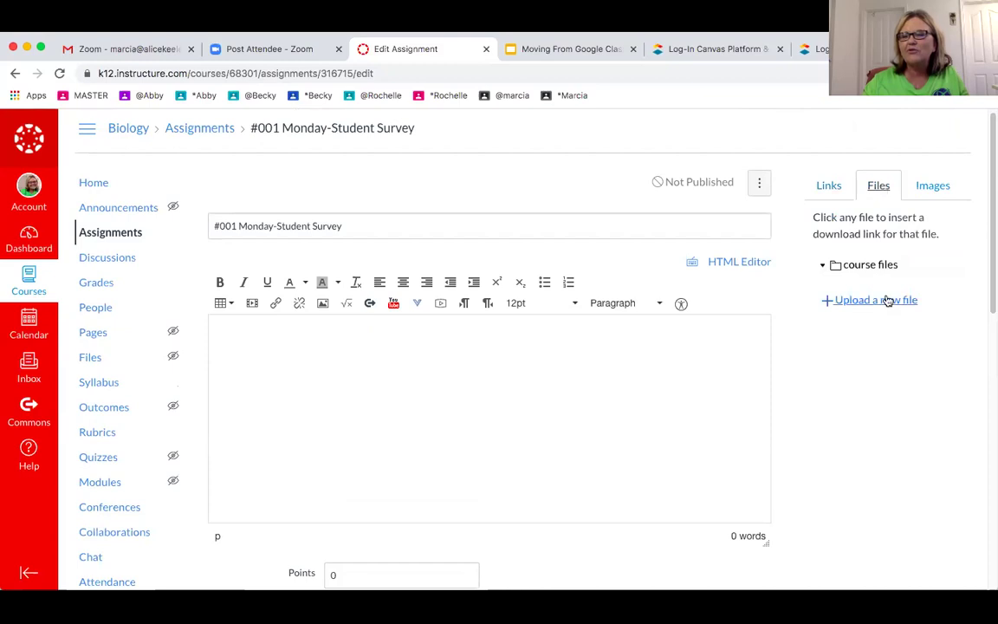
{"action": "left_click", "coordinate": [939, 183]}
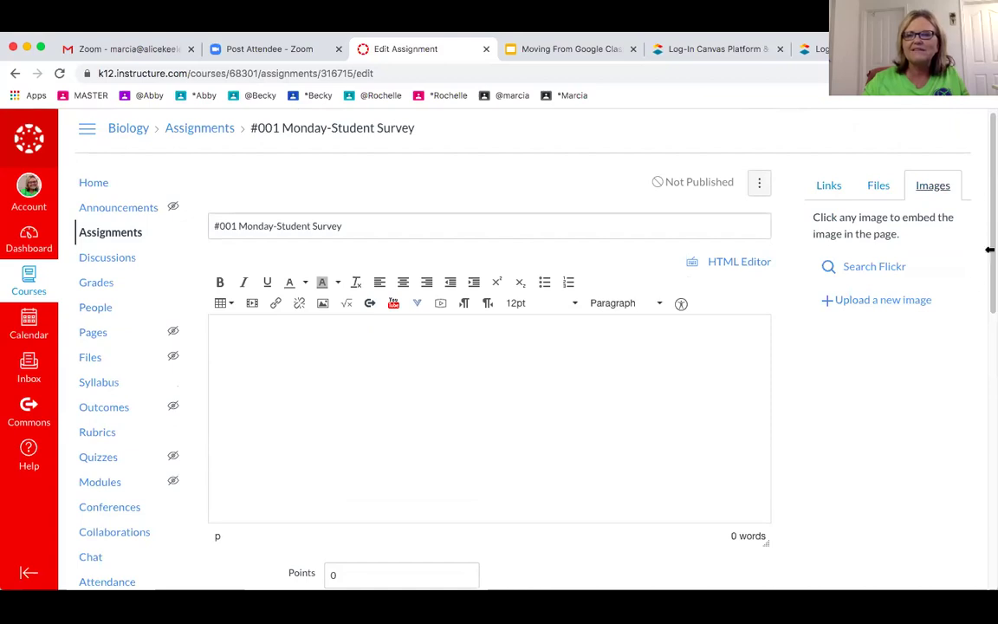
Step: Look through the assignment's points, submission, group, peer review and due date settings, and save the assignment unpublished
{"action": "left_click_drag", "start_coordinate": [986, 216], "coordinate": [987, 324]}
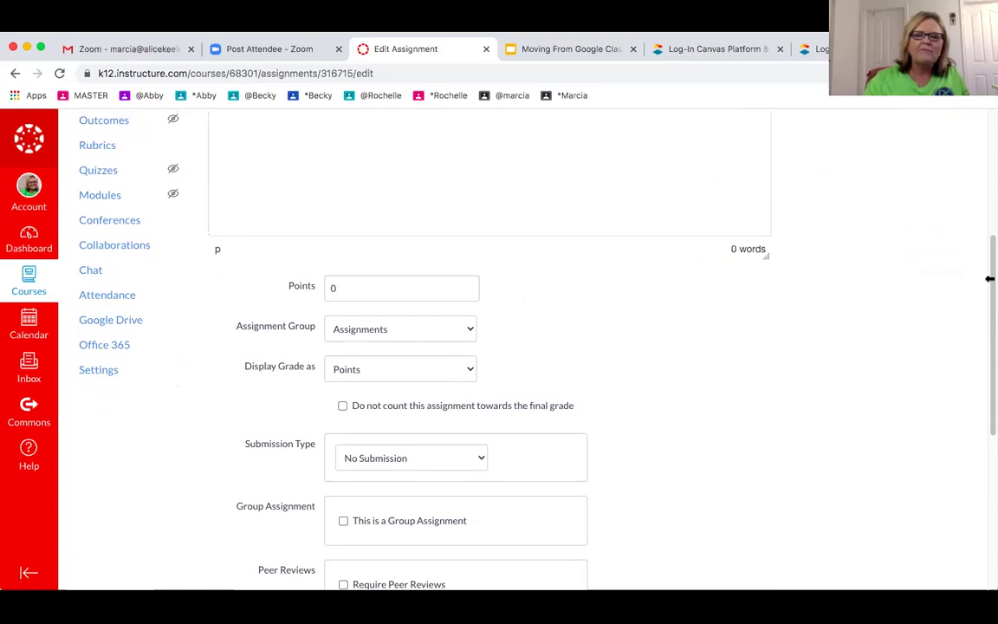
{"action": "left_click_drag", "start_coordinate": [986, 258], "coordinate": [990, 401]}
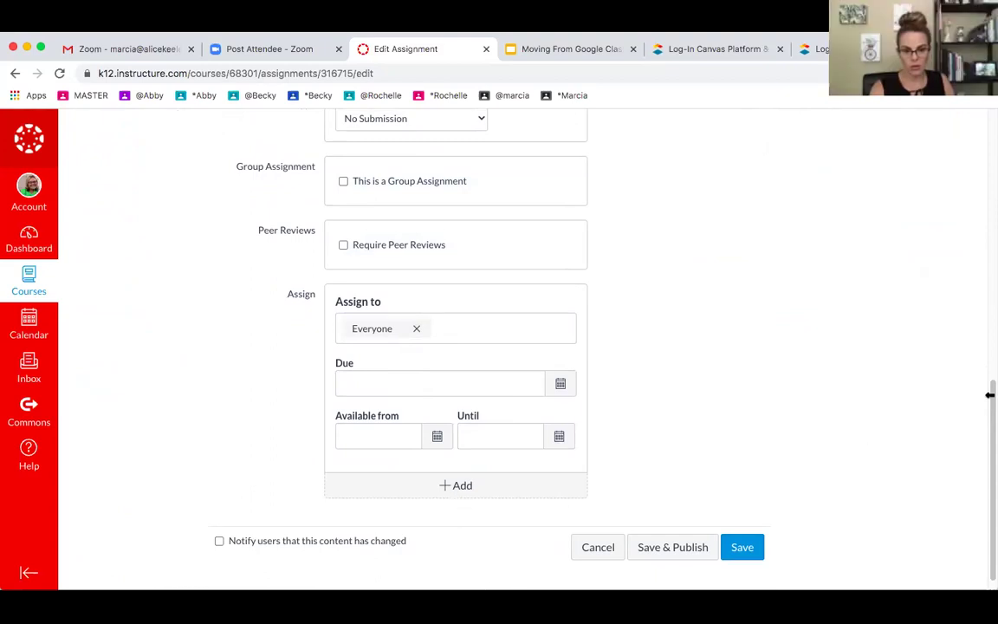
{"action": "left_click", "coordinate": [737, 549]}
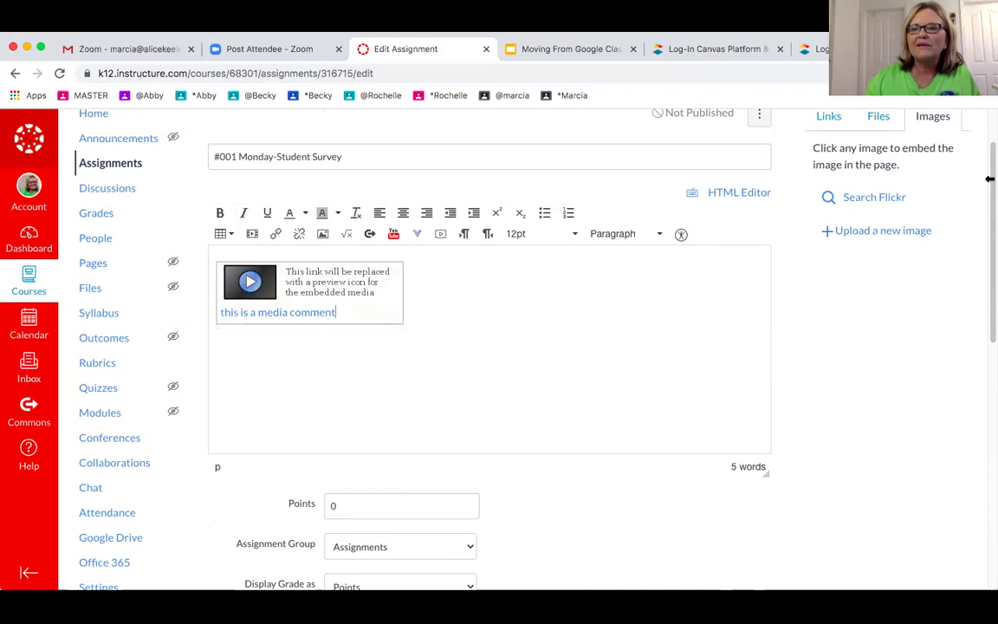
{"action": "left_click_drag", "start_coordinate": [989, 173], "coordinate": [989, 439]}
{"action": "left_click", "coordinate": [742, 530]}
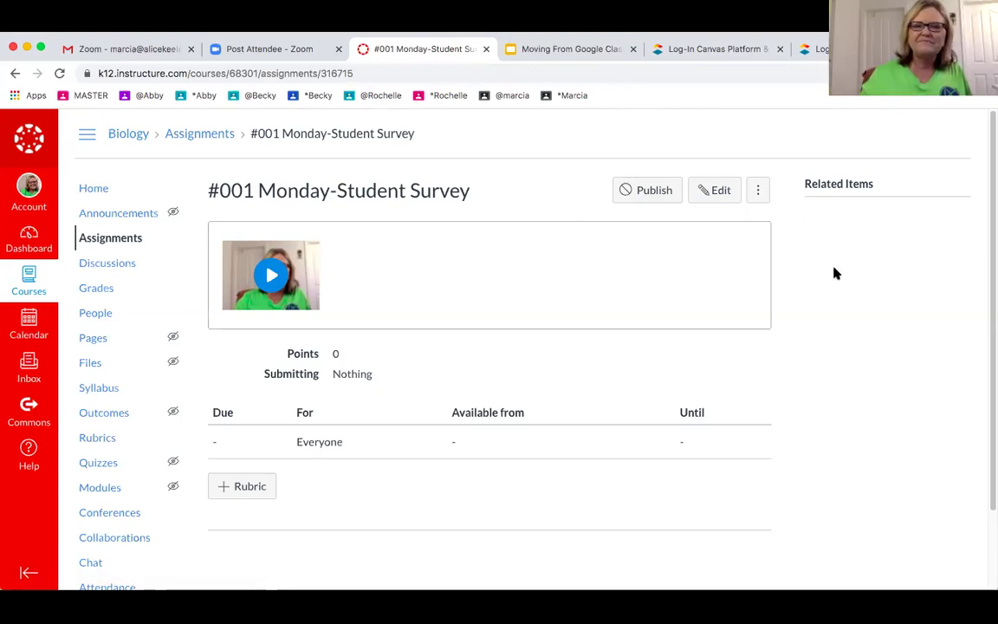
Step: Reopen the survey assignment for editing, check its settings down to the save options, and save it again
{"action": "left_click", "coordinate": [712, 192]}
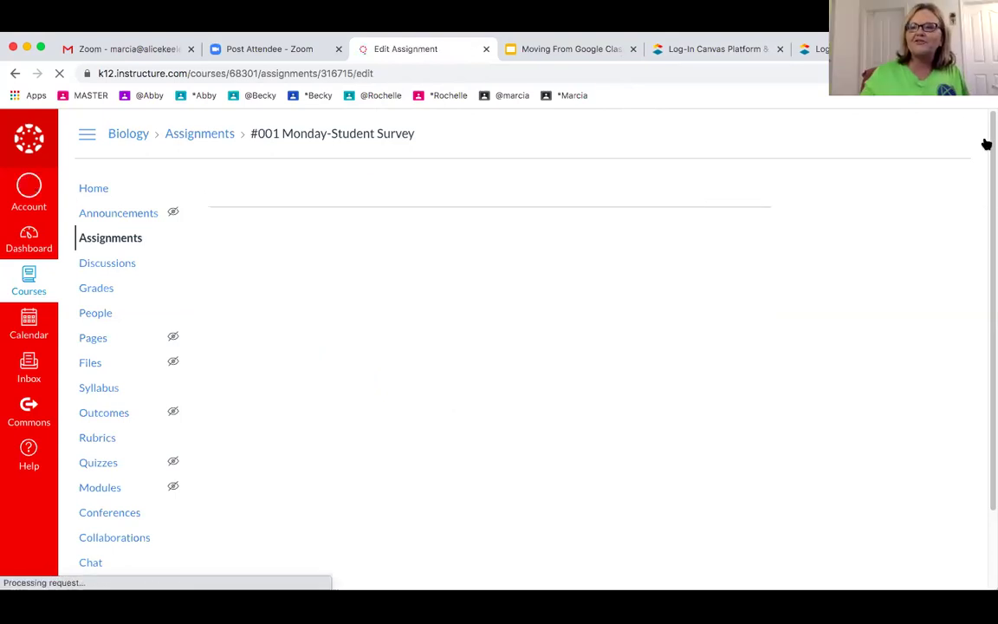
{"action": "left_click_drag", "start_coordinate": [988, 140], "coordinate": [989, 424]}
{"action": "scroll", "coordinate": [989, 387], "scroll_direction": "down", "scroll_amount": 2}
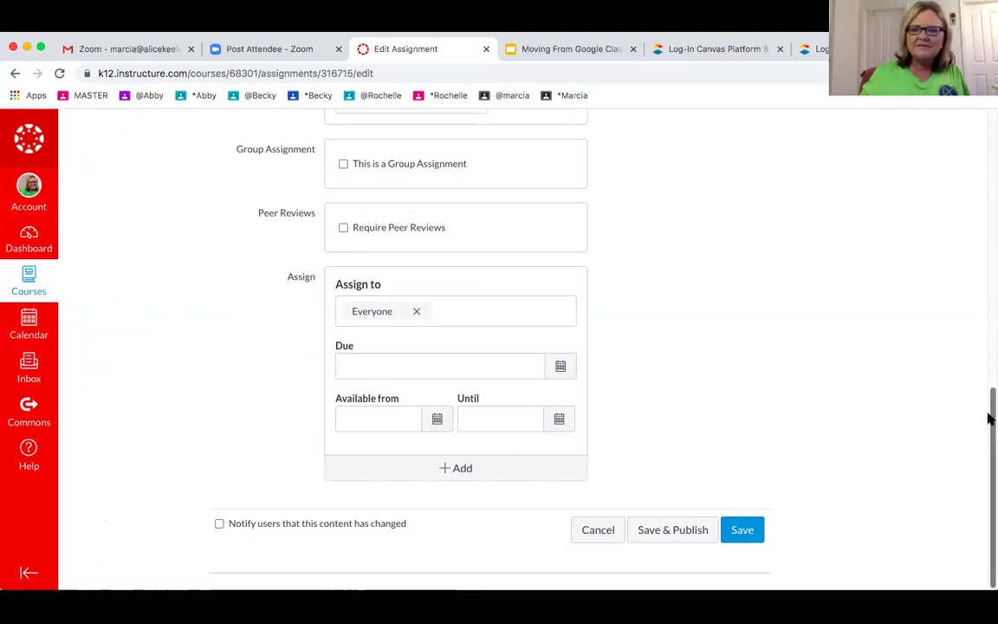
{"action": "left_click", "coordinate": [745, 532]}
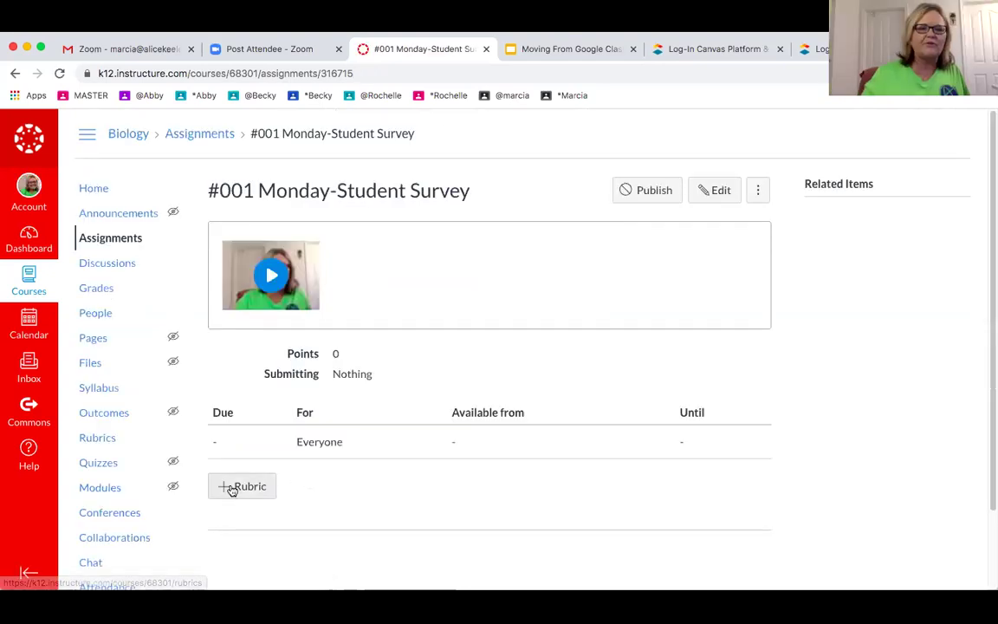
Step: Open a new rubric for the survey assignment, look through its criteria, ratings and grading options, and cancel it
{"action": "left_click", "coordinate": [243, 486]}
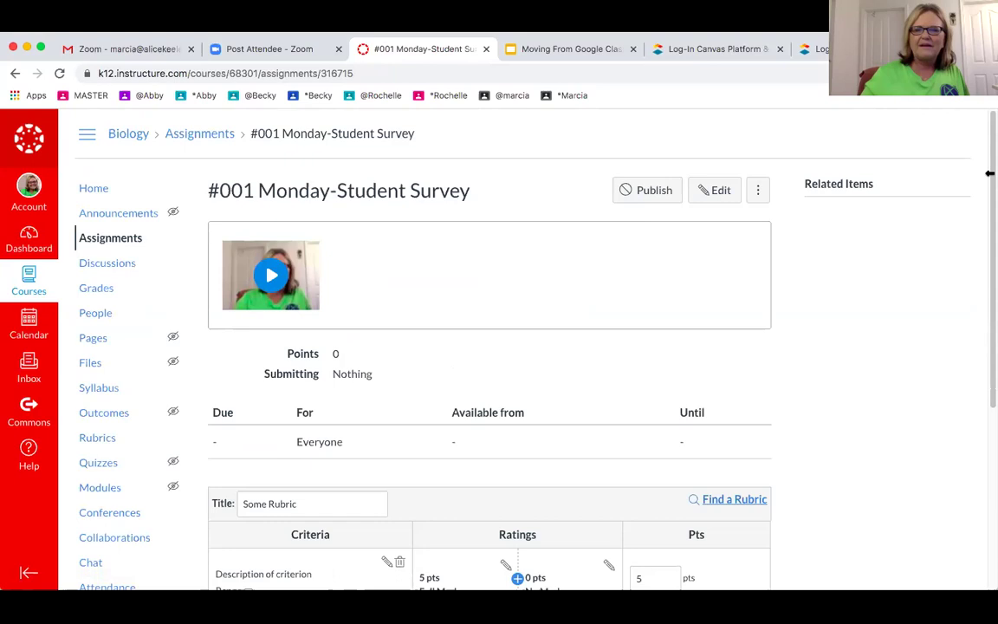
{"action": "left_click_drag", "start_coordinate": [988, 151], "coordinate": [989, 251]}
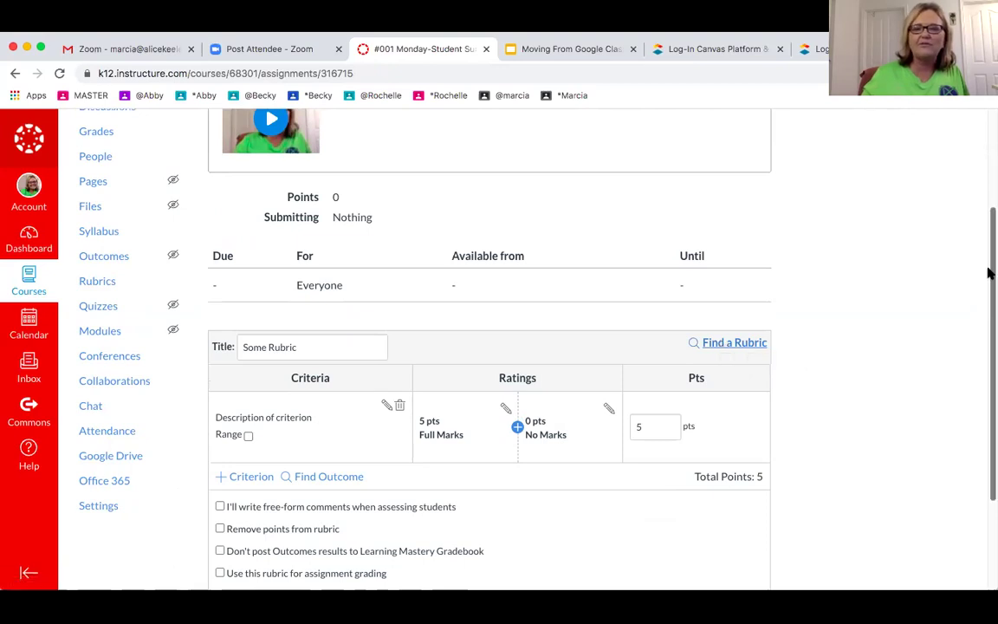
{"action": "left_click_drag", "start_coordinate": [989, 271], "coordinate": [989, 380]}
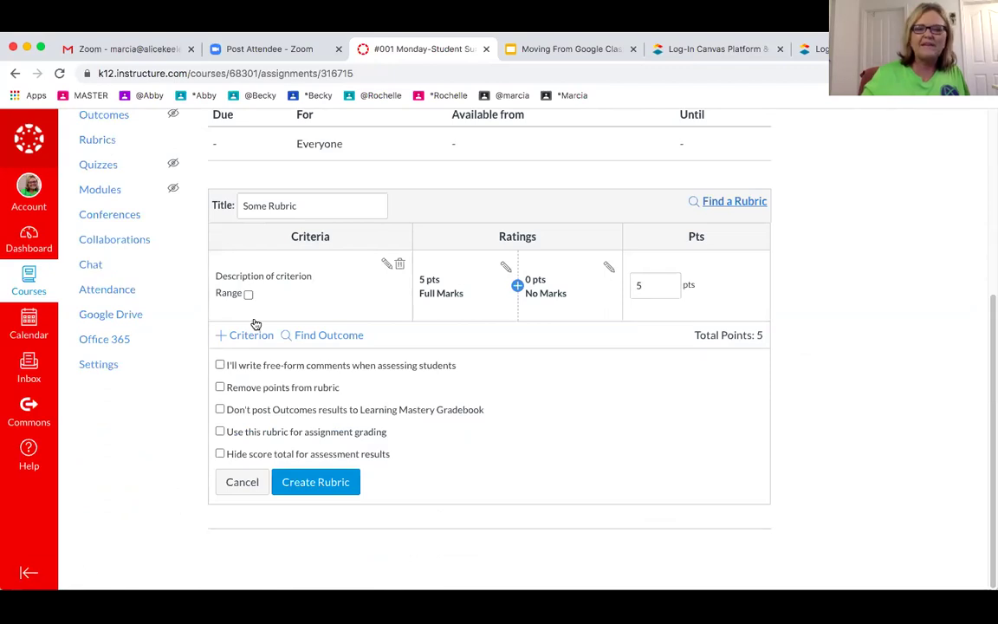
{"action": "left_click", "coordinate": [239, 482]}
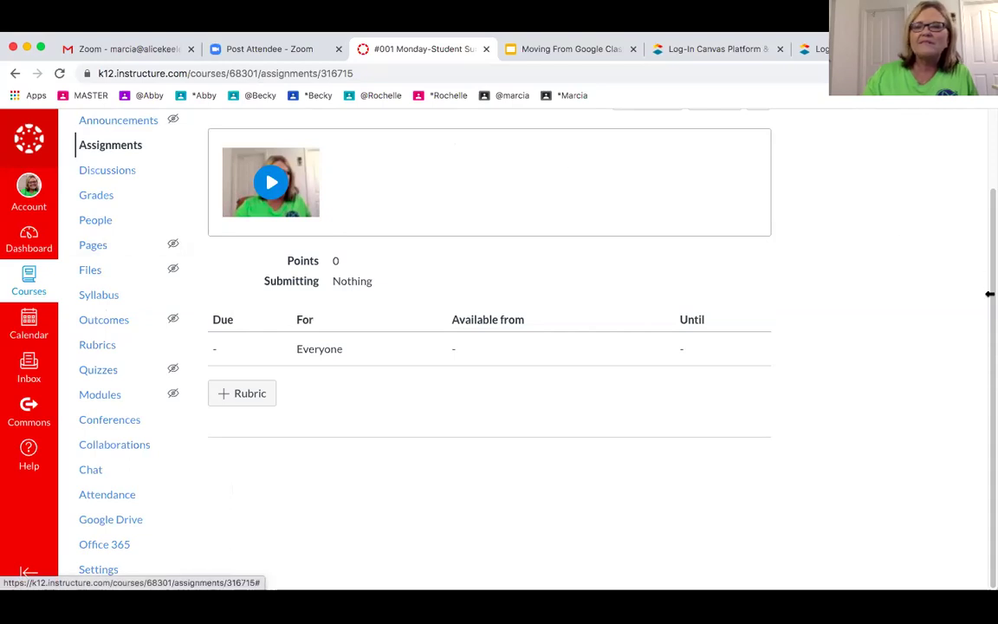
{"action": "left_click_drag", "start_coordinate": [987, 296], "coordinate": [986, 199]}
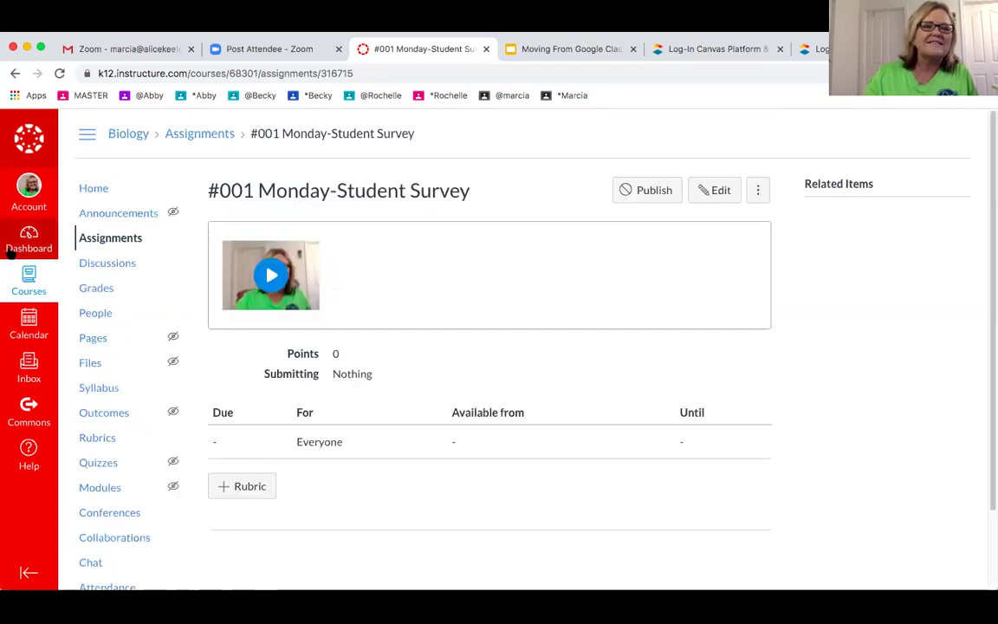
Step: View the course's announcements page and blank new-announcement form, then leave it unsaved for the discussions page
{"action": "left_click", "coordinate": [104, 243]}
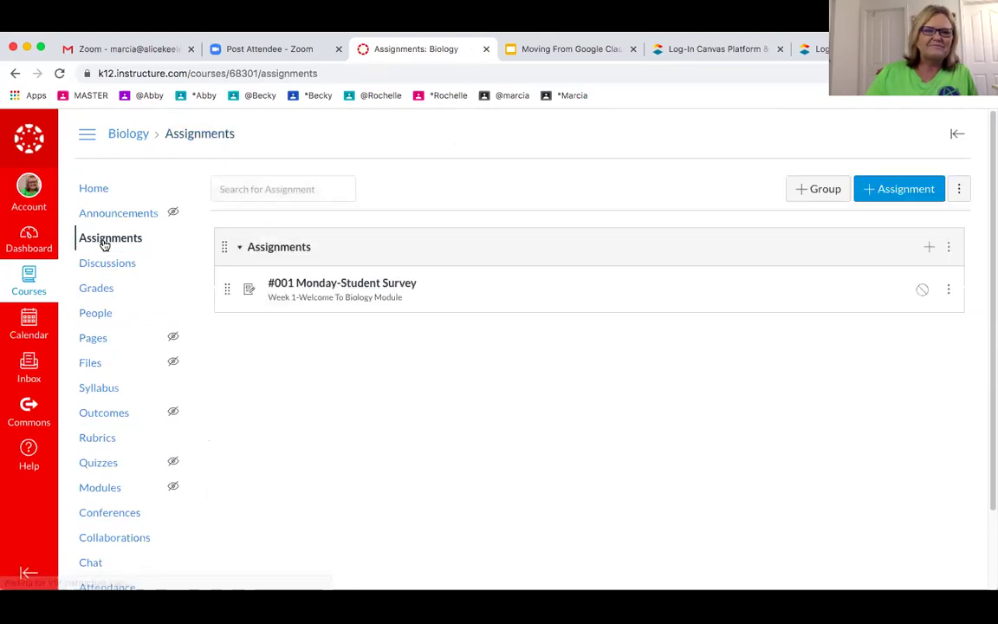
{"action": "left_click", "coordinate": [110, 213]}
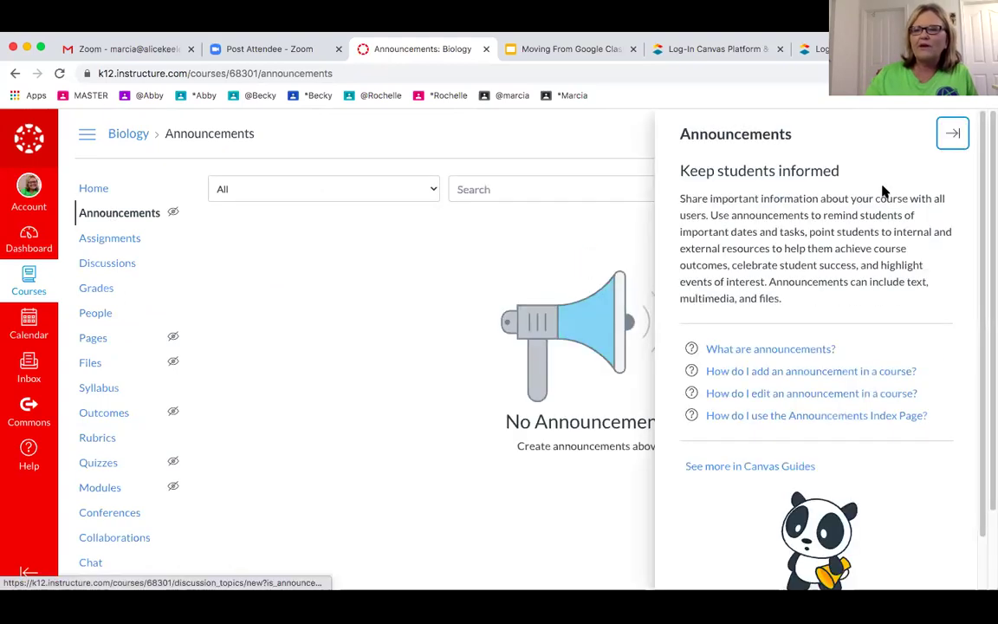
{"action": "left_click", "coordinate": [956, 132]}
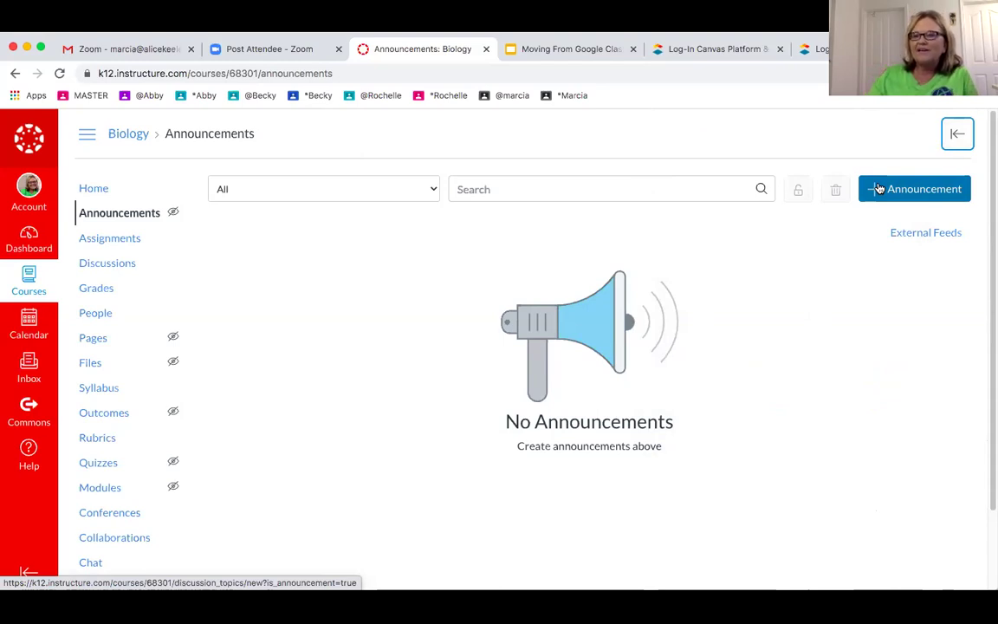
{"action": "left_click", "coordinate": [878, 189]}
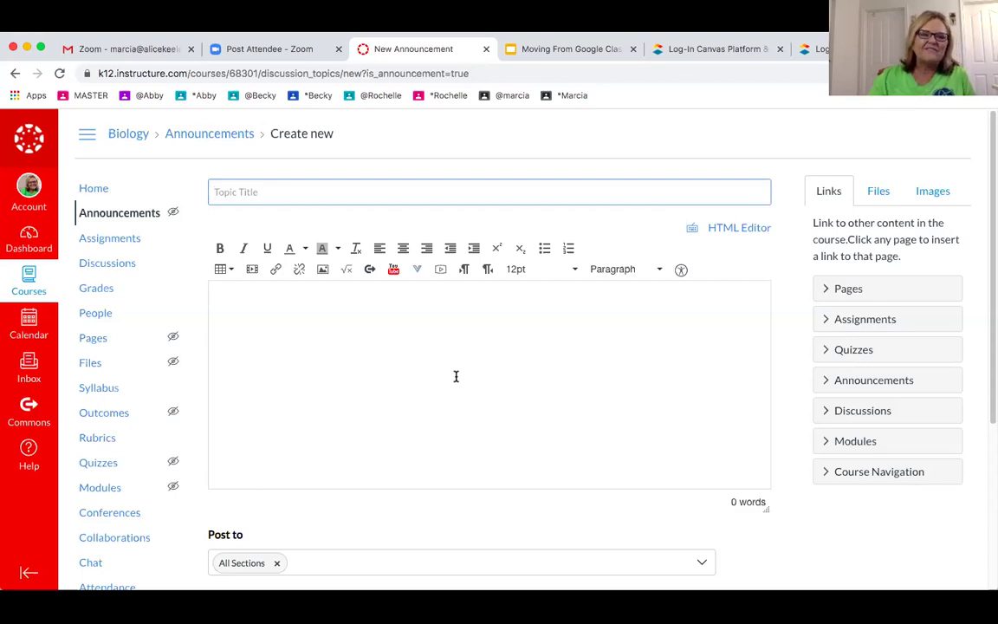
{"action": "left_click", "coordinate": [103, 268]}
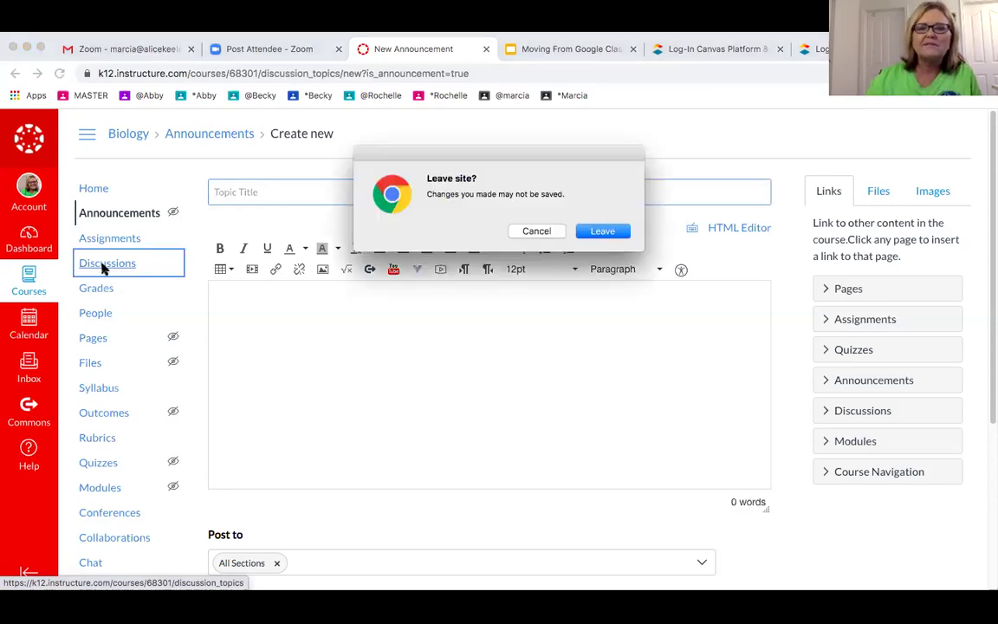
{"action": "left_click", "coordinate": [597, 231]}
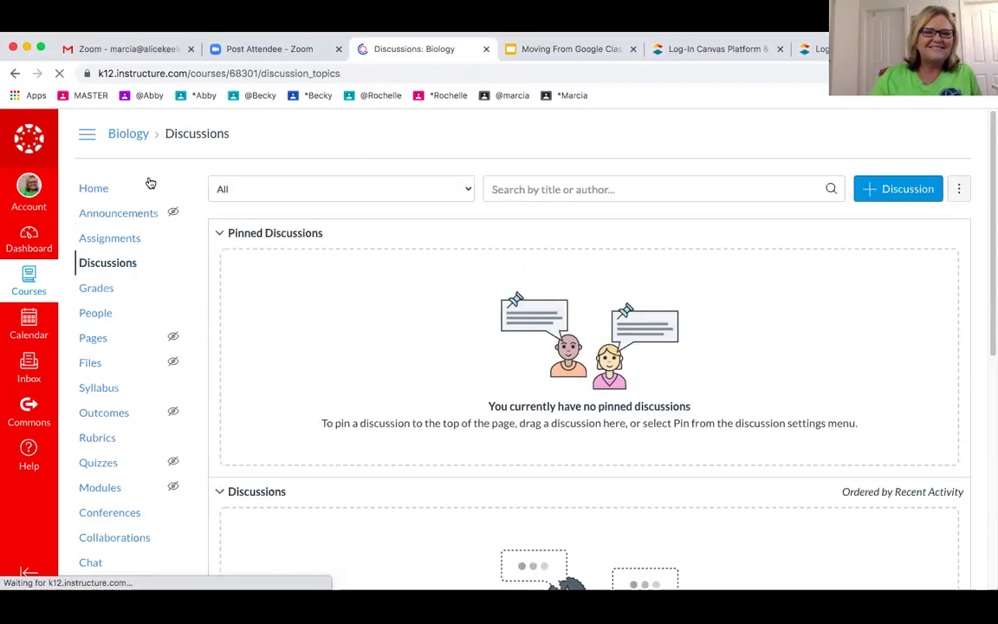
Step: Start a new discussion topic, look through its posting, reply, grading, group and availability options, and cancel it
{"action": "left_click", "coordinate": [847, 191]}
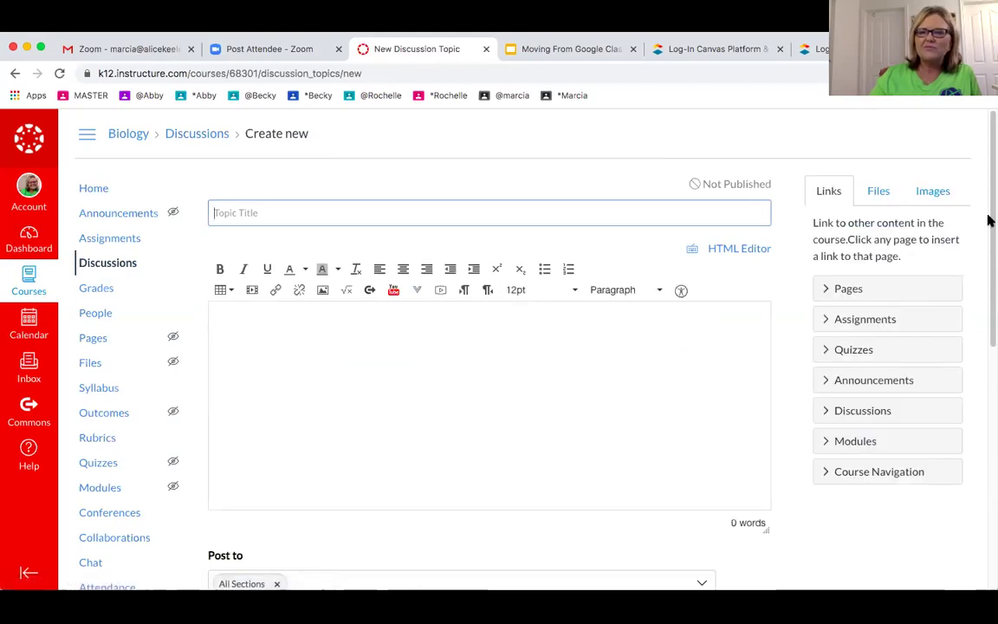
{"action": "left_click_drag", "start_coordinate": [986, 218], "coordinate": [989, 368]}
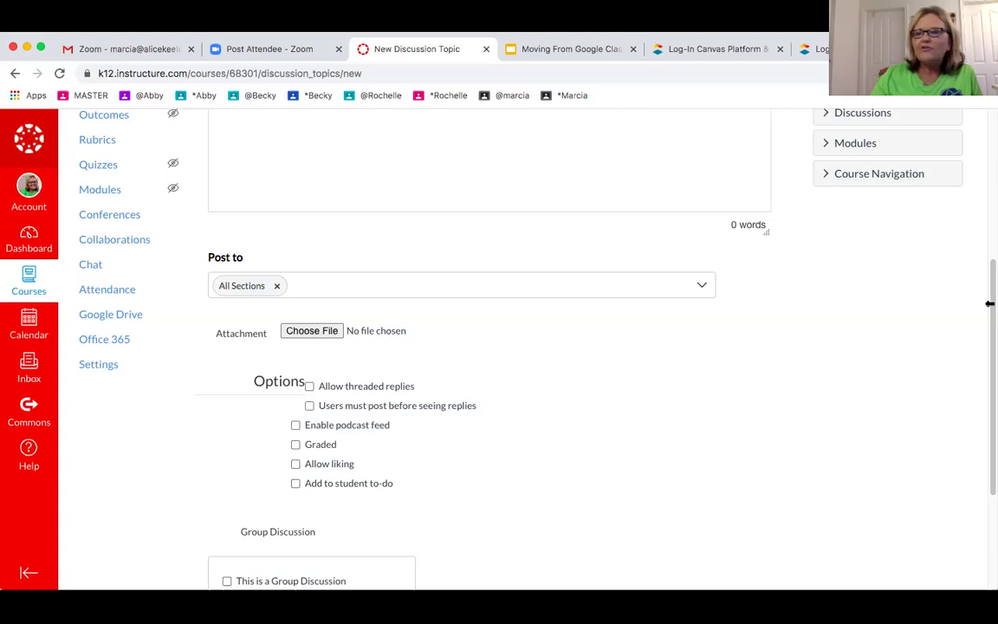
{"action": "scroll", "coordinate": [455, 467], "scroll_direction": "down", "scroll_amount": 1}
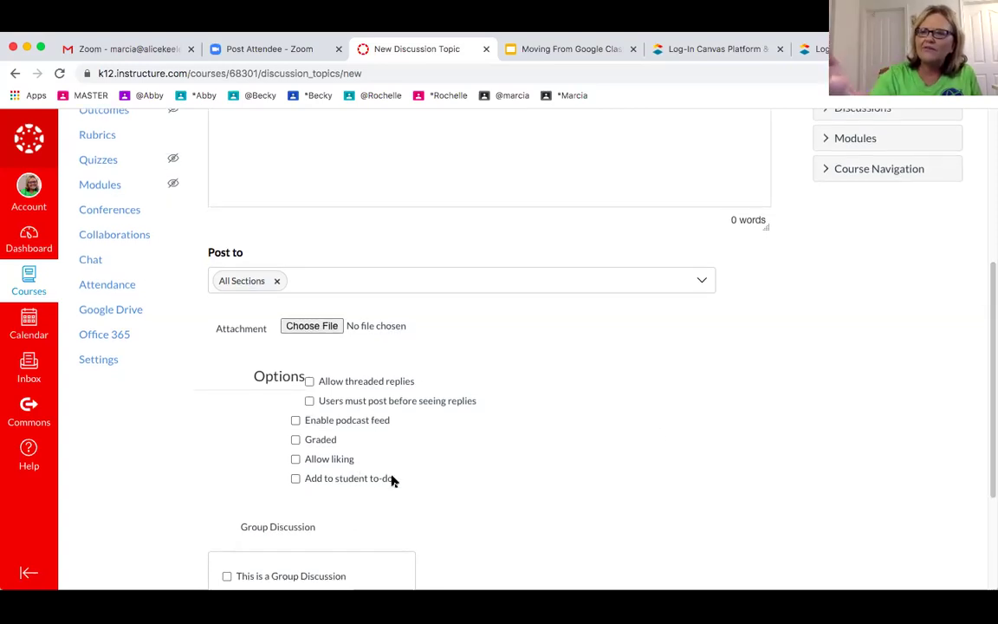
{"action": "left_click_drag", "start_coordinate": [988, 313], "coordinate": [989, 422]}
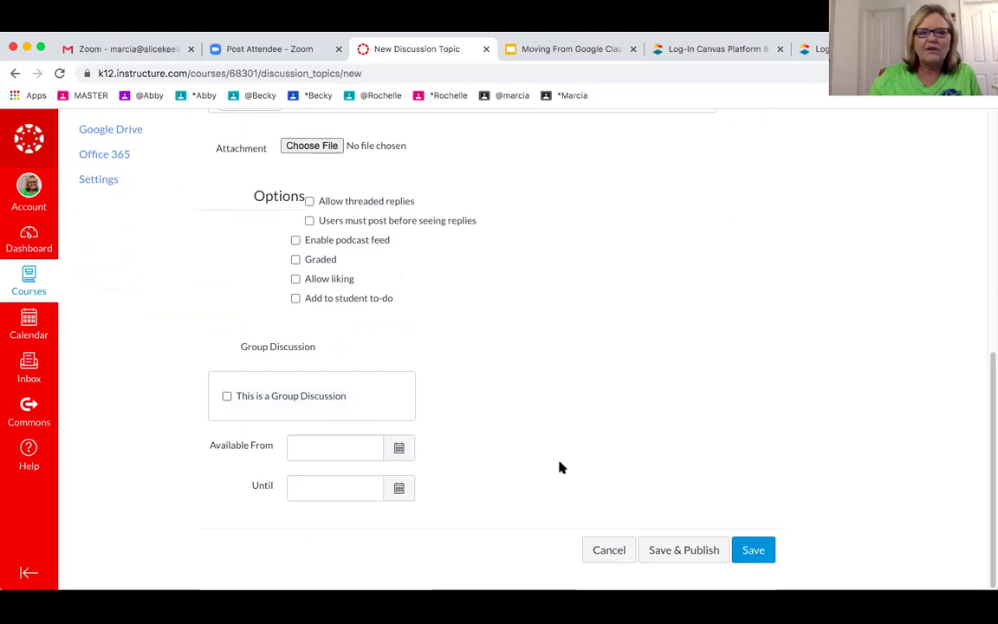
{"action": "left_click", "coordinate": [602, 554]}
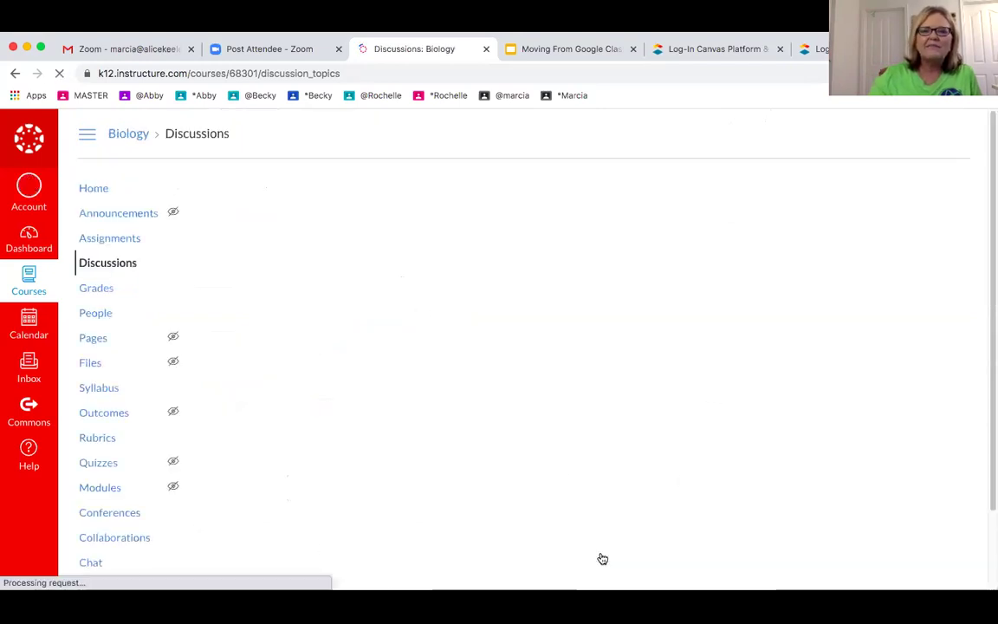